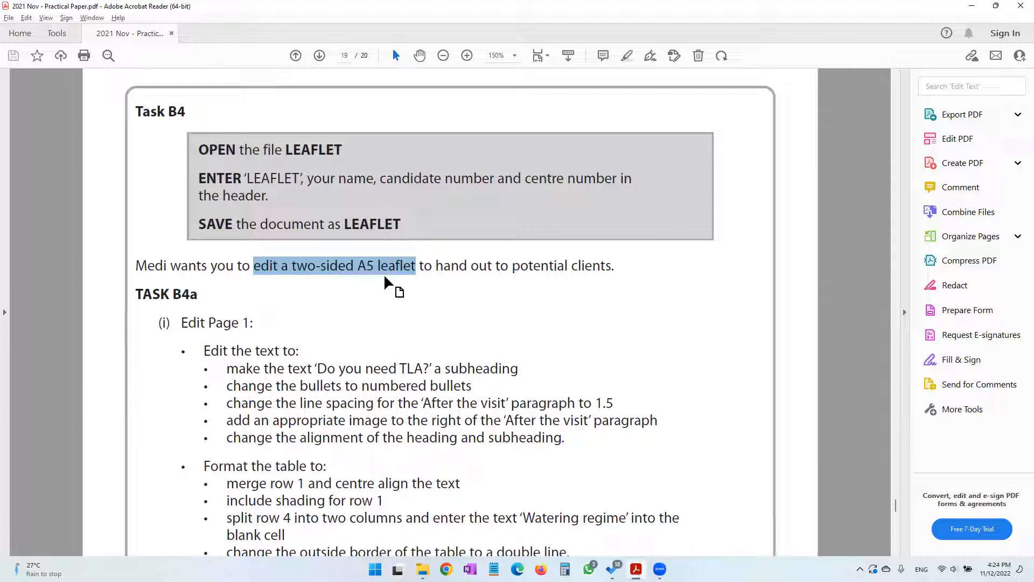
Switch to the 2021 November folder in File Explorer and open the LEAFLET Word document
mouse_move(422, 570)
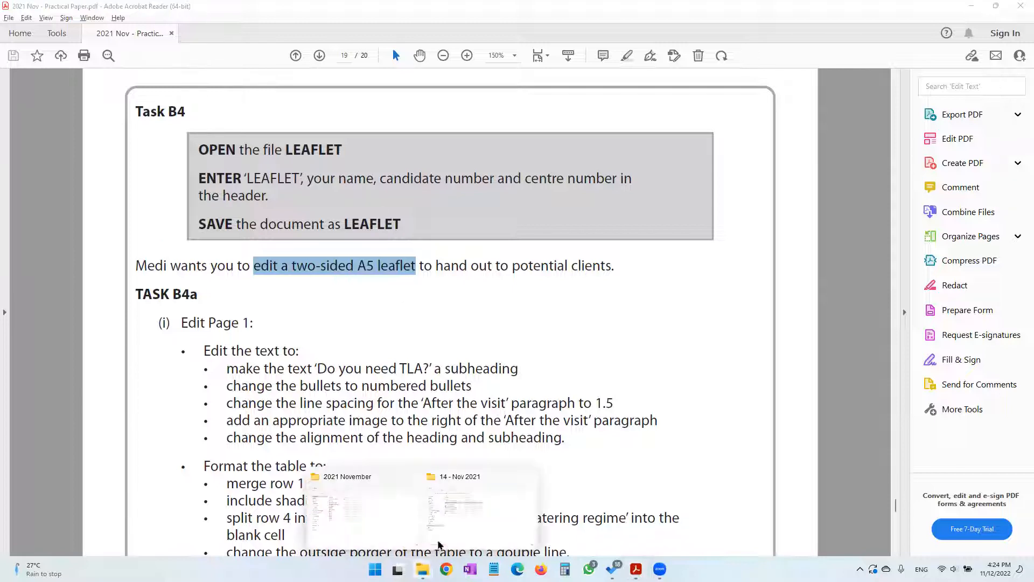
click(384, 525)
click(209, 198)
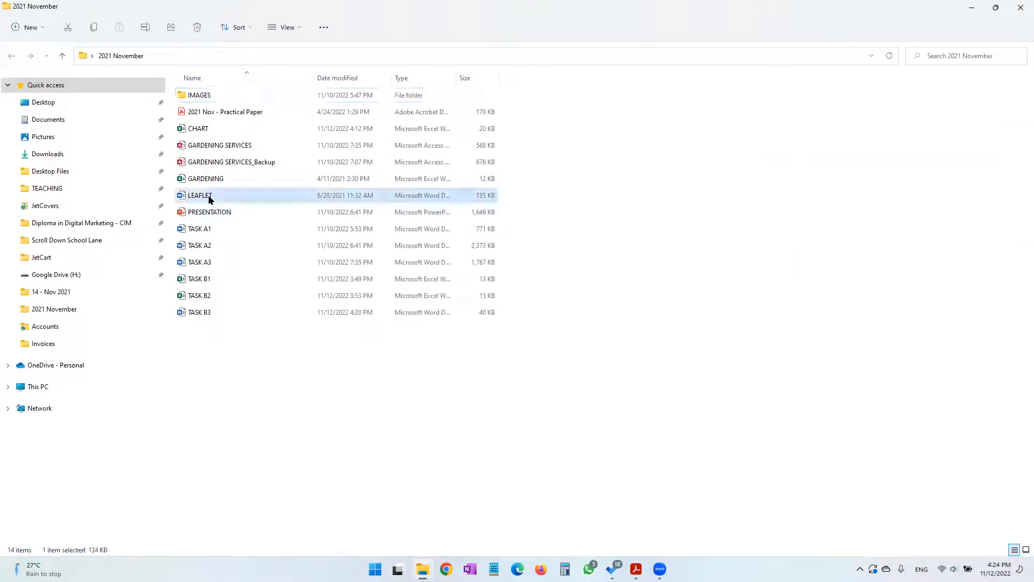
double_click(209, 198)
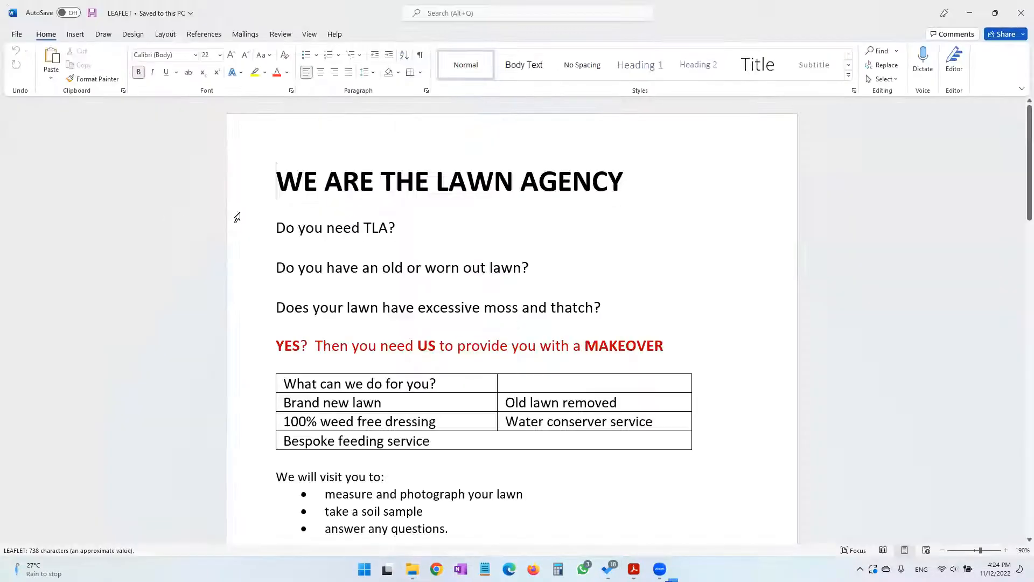
Check the header instruction in the practical paper and add a header with "Leaflet," followed by the candidate's name, candidate number and centre number
click(624, 569)
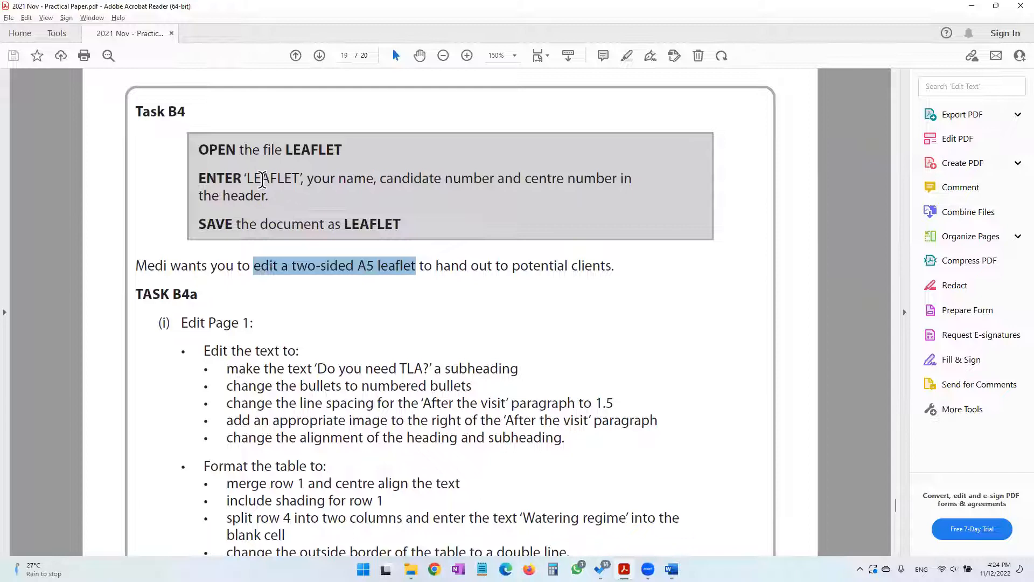
click(267, 180)
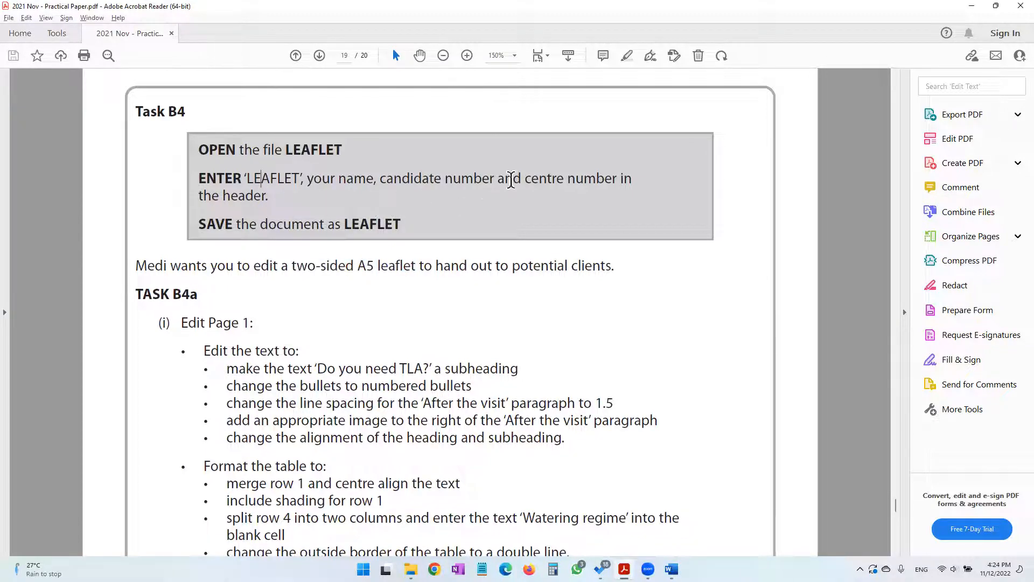
click(672, 568)
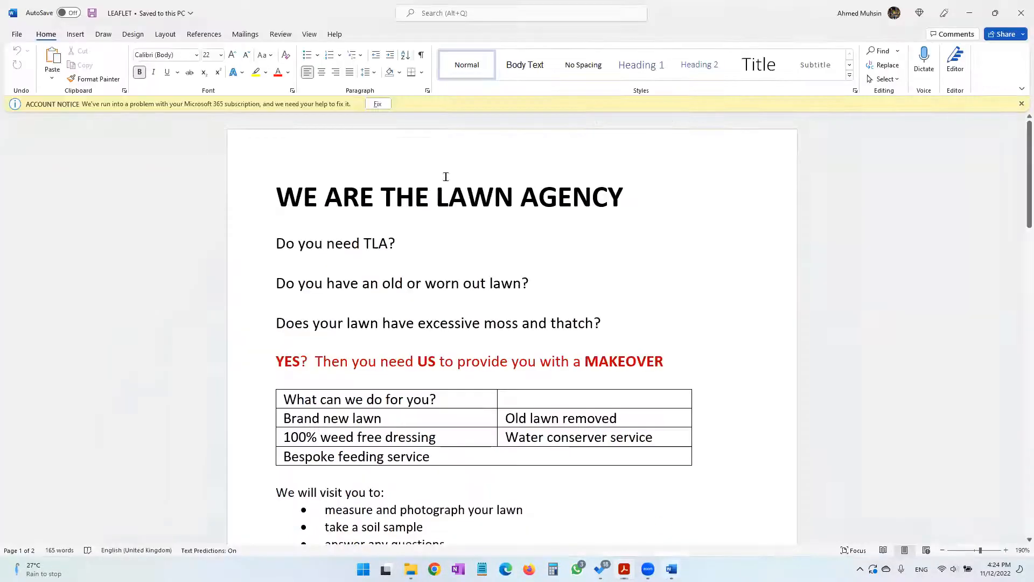
click(1021, 104)
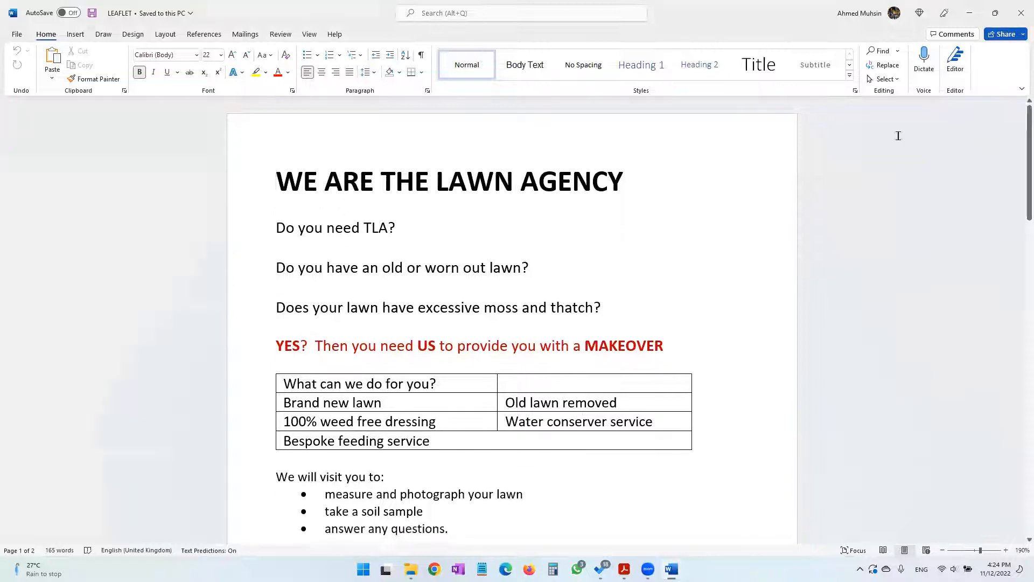
double_click(455, 140)
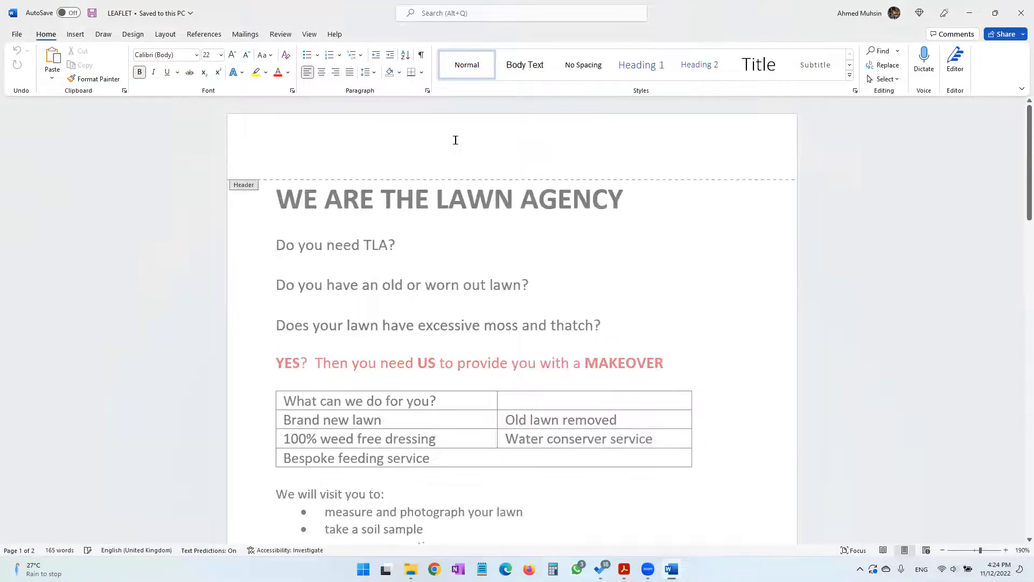
text(Leaflet )
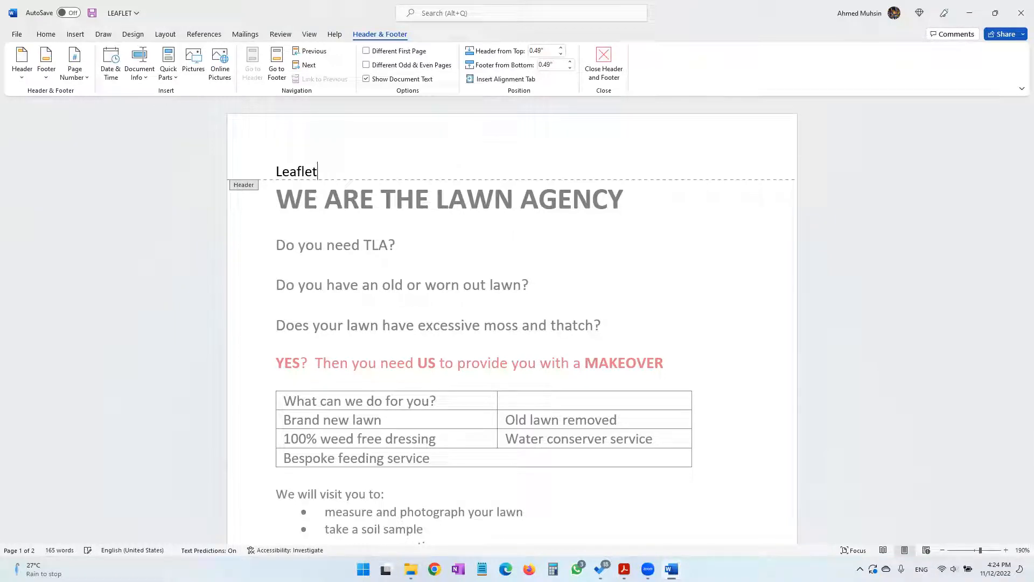
text(, Ahmed 12)
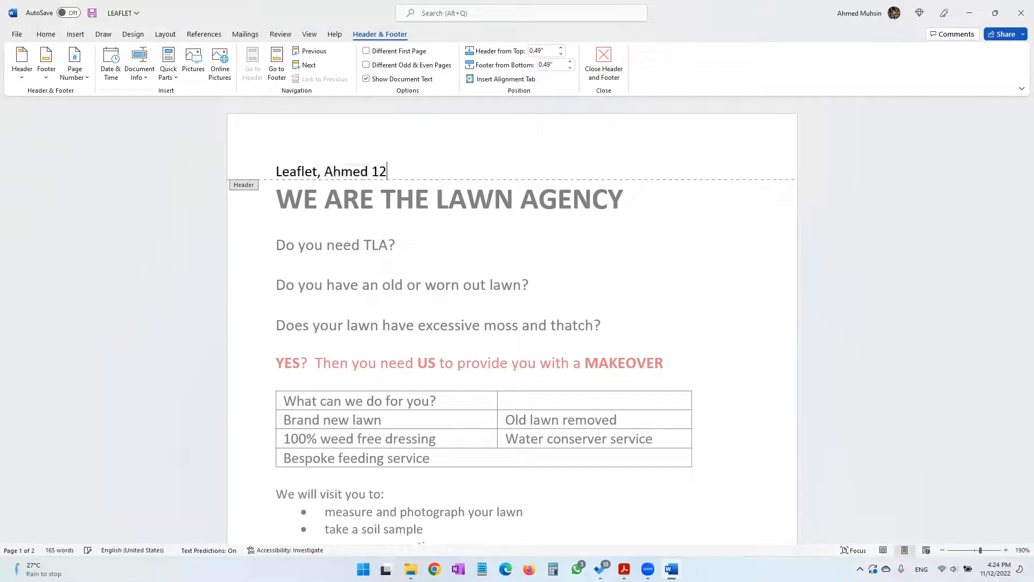
text(34 1234)
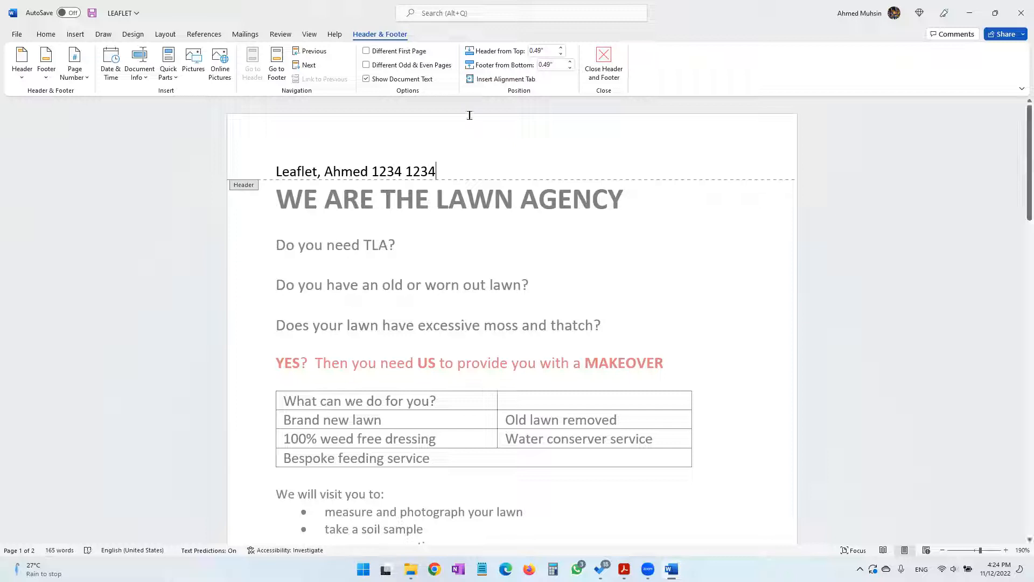
click(600, 73)
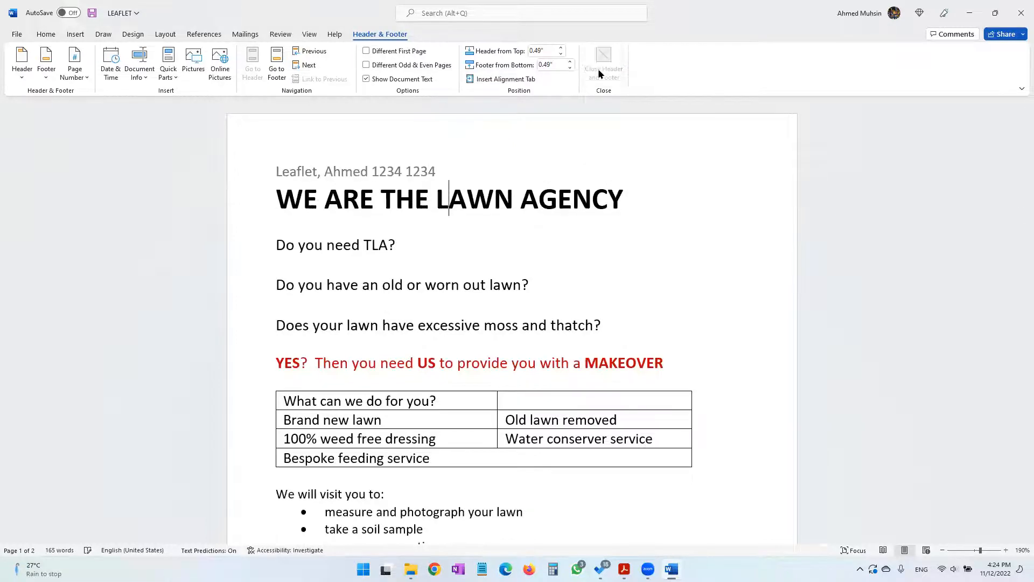
Check the required file name in the practical paper PDF and save the Word document as LEAFLET
click(623, 569)
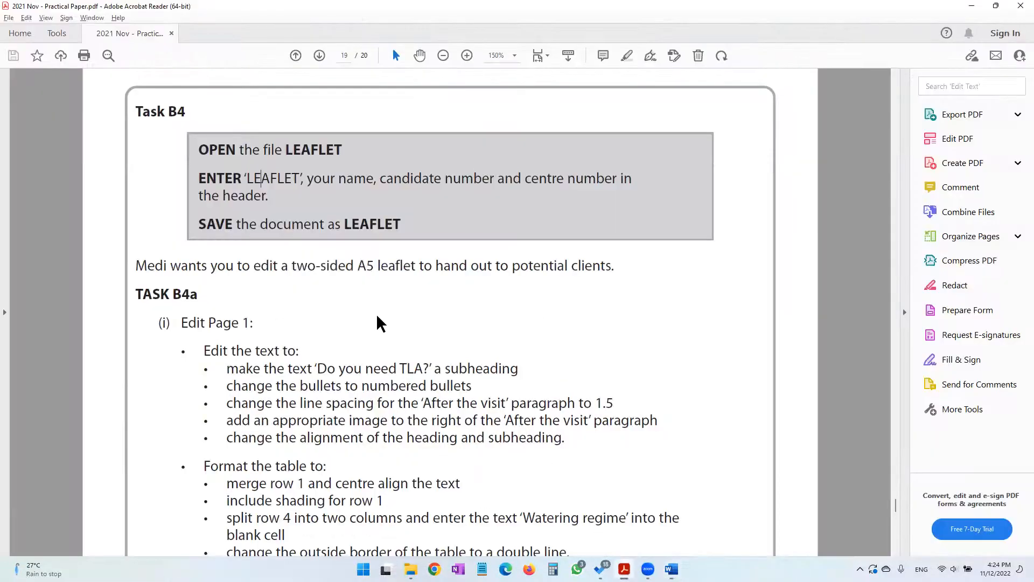
drag(342, 229, 417, 221)
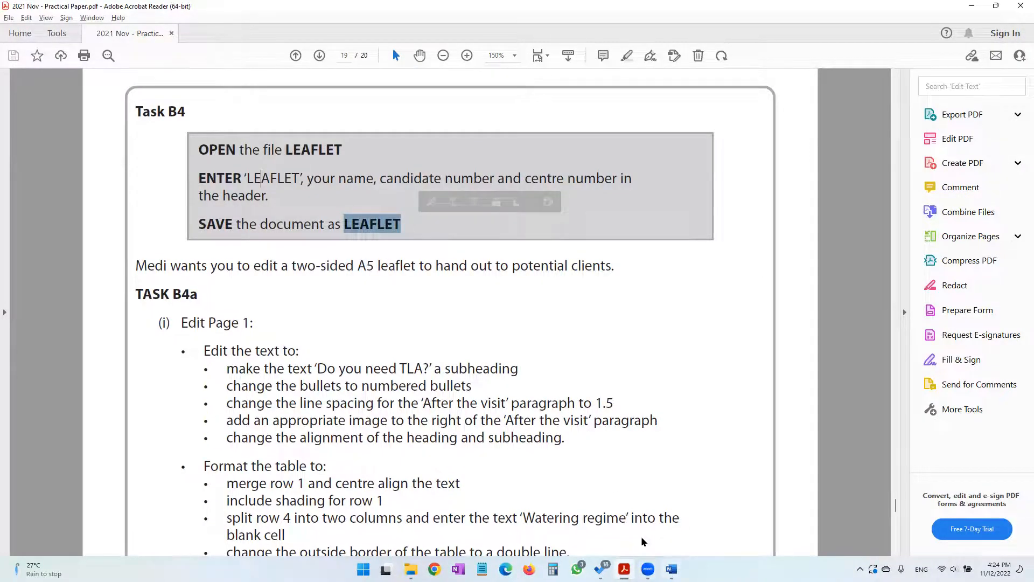
click(671, 569)
click(91, 14)
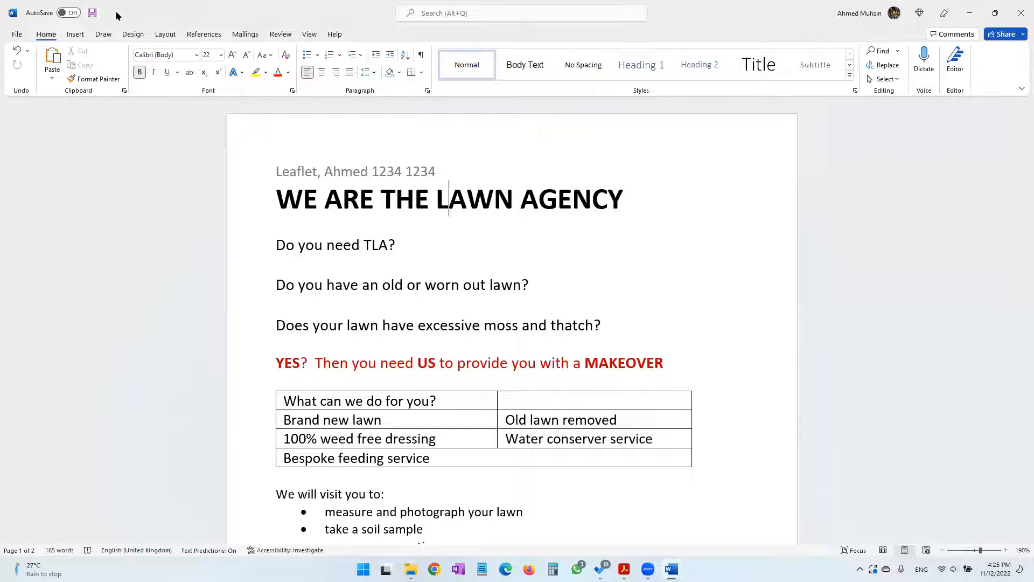
Check the page 1 editing instructions in the practical paper and apply the Heading 2 style to "Do you need TLA?" in the leaflet
key(alt+Tab)
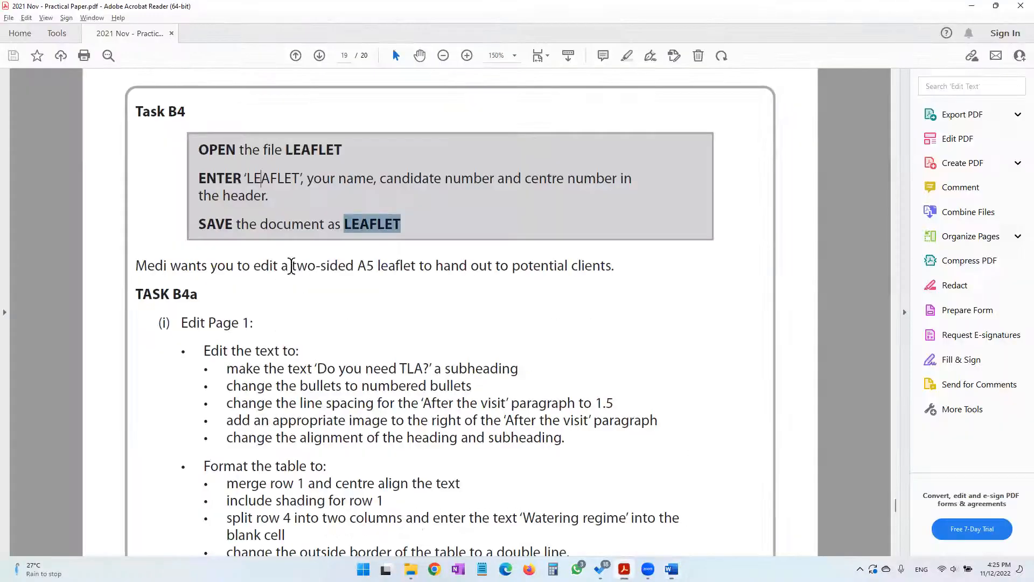
drag(185, 266, 590, 271)
drag(206, 323, 253, 322)
scroll(411, 350, down, 3)
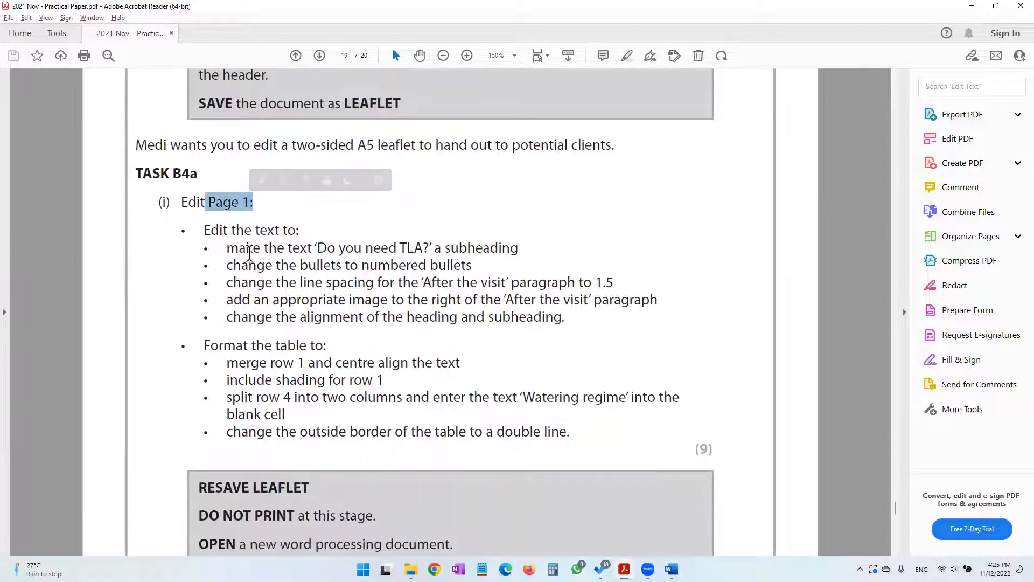
drag(241, 251, 469, 264)
click(467, 265)
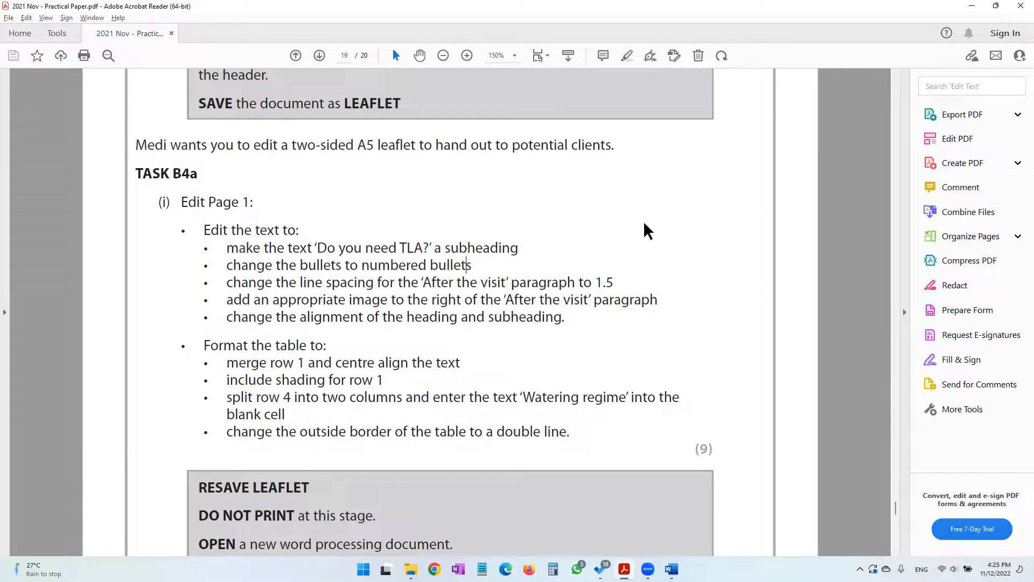
click(970, 6)
click(280, 246)
drag(292, 247, 406, 245)
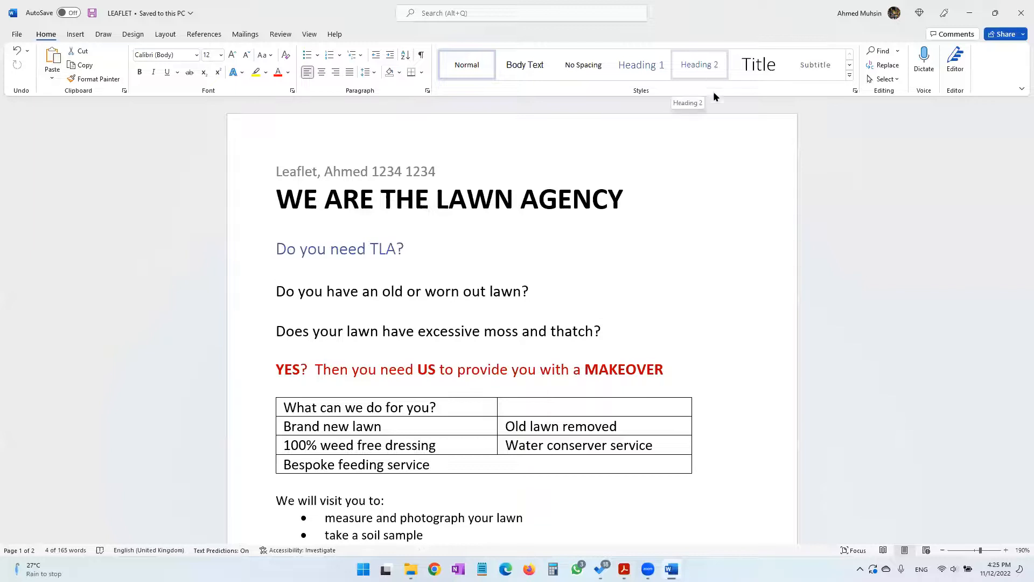
click(849, 65)
click(848, 65)
click(849, 54)
click(850, 54)
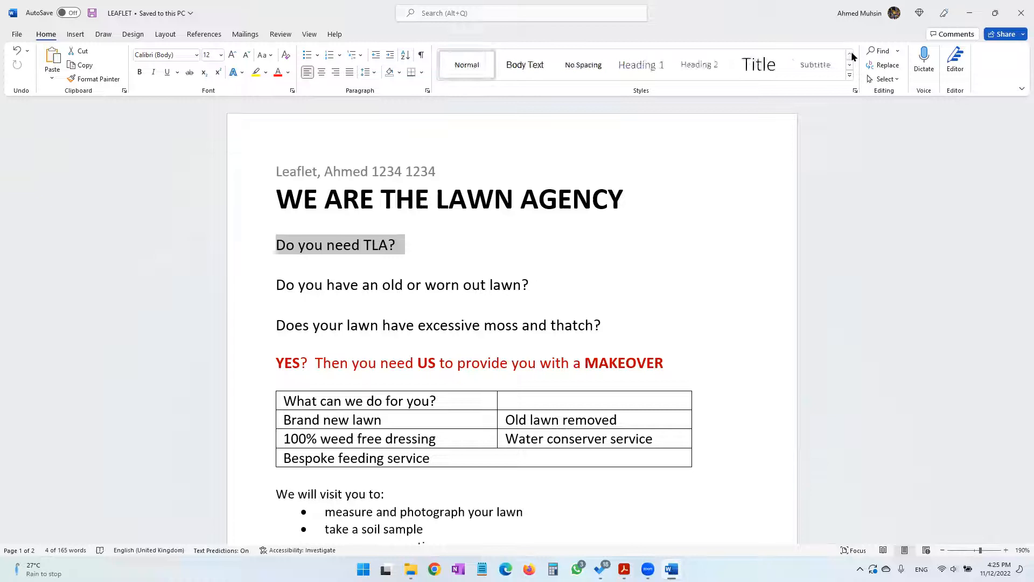
click(701, 66)
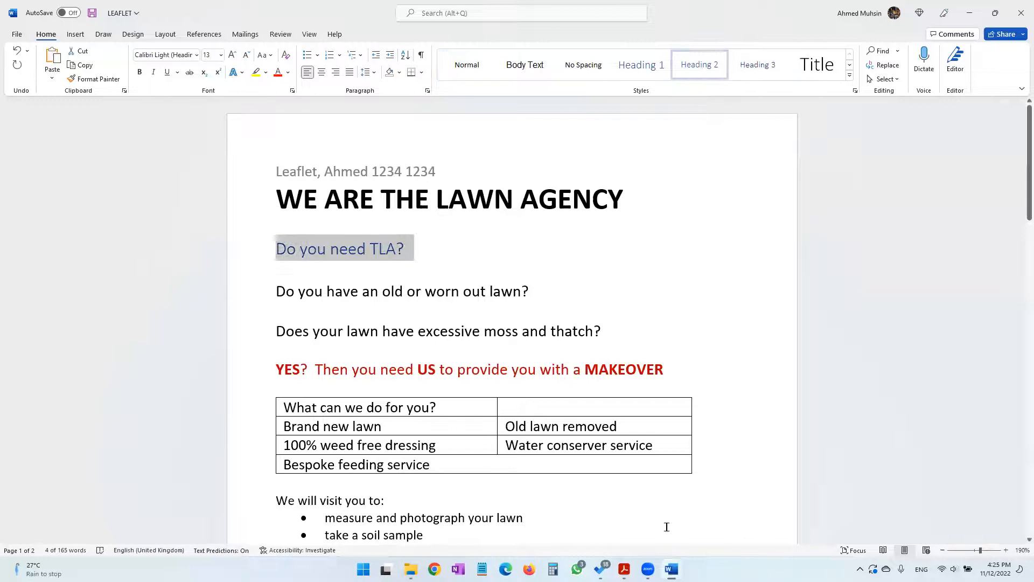
Check the bullets instruction in the practical paper and convert the three bullets under "We will visit you to:" into a 1. 2. 3. numbered list
click(625, 568)
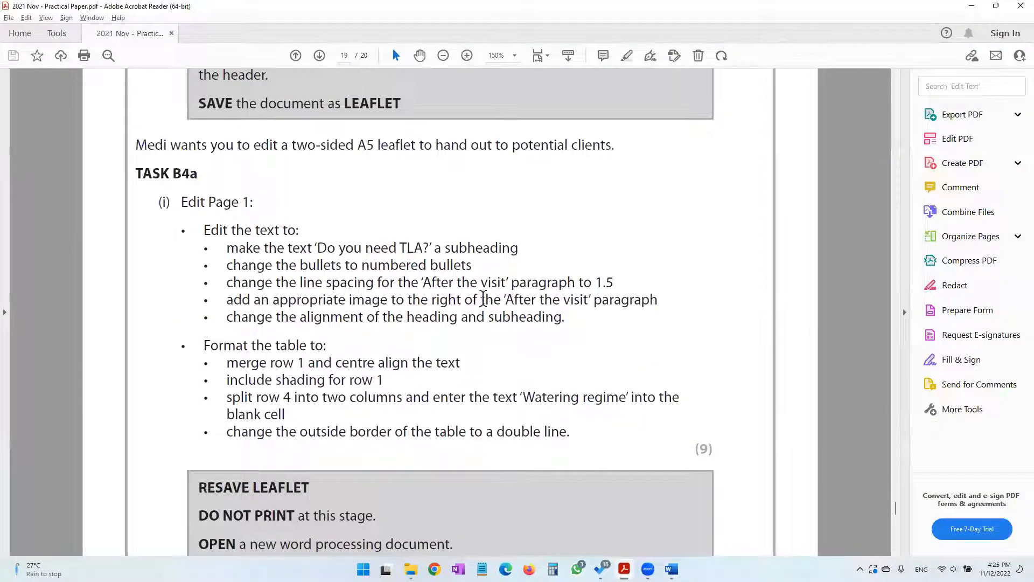
drag(320, 265, 475, 264)
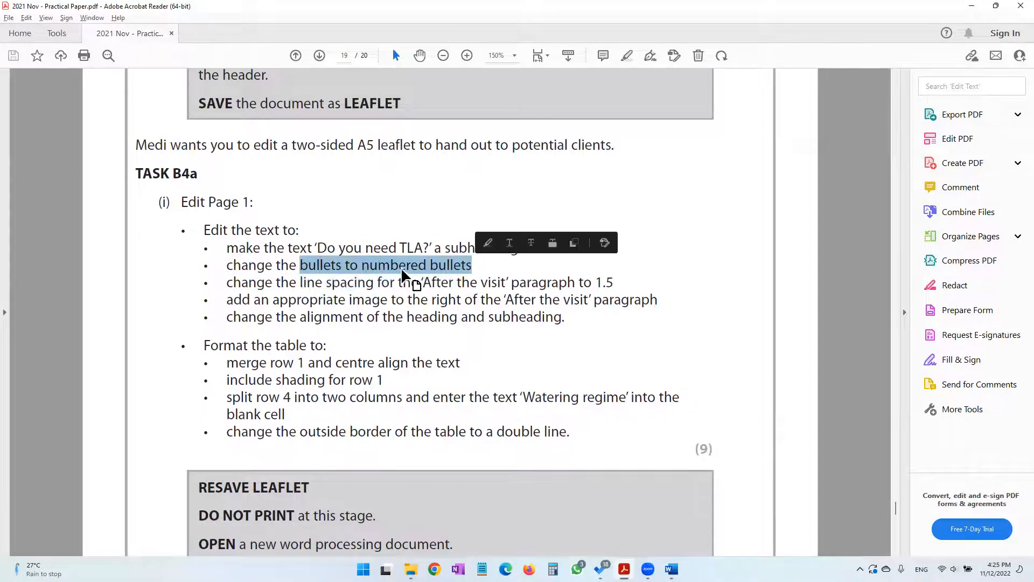
click(331, 267)
click(972, 7)
scroll(345, 422, down, 3)
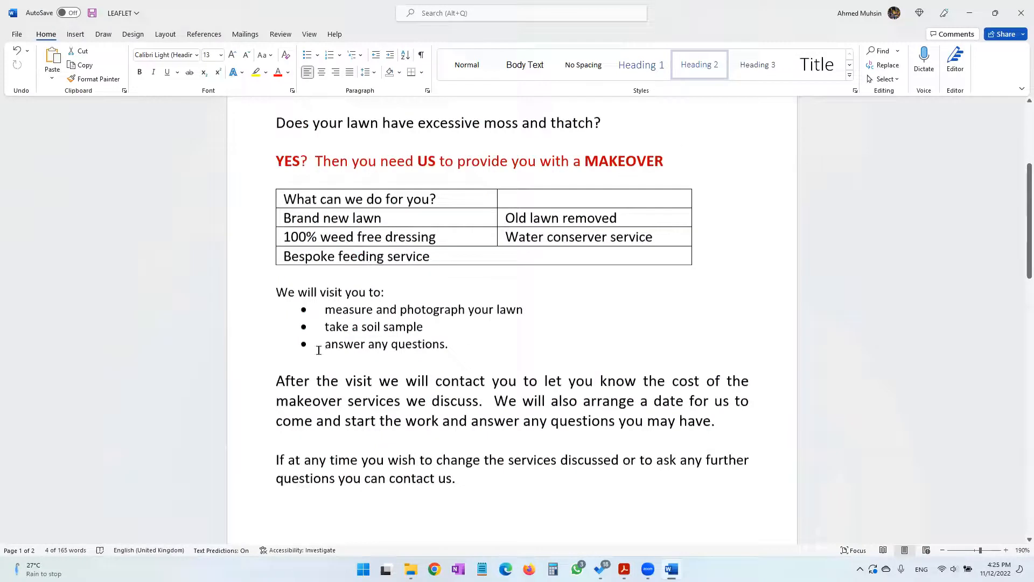
drag(323, 291, 451, 325)
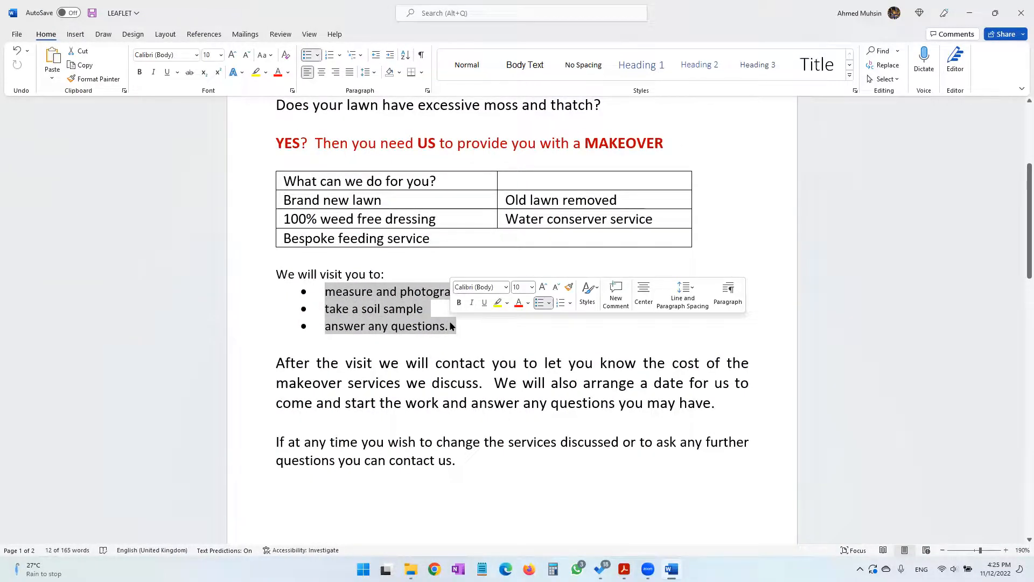
click(339, 55)
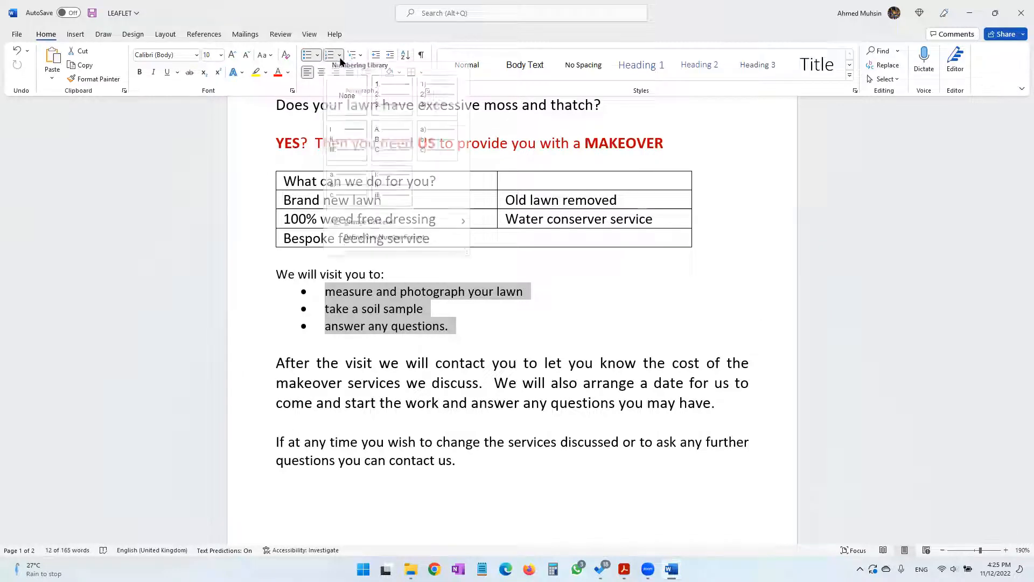
click(383, 103)
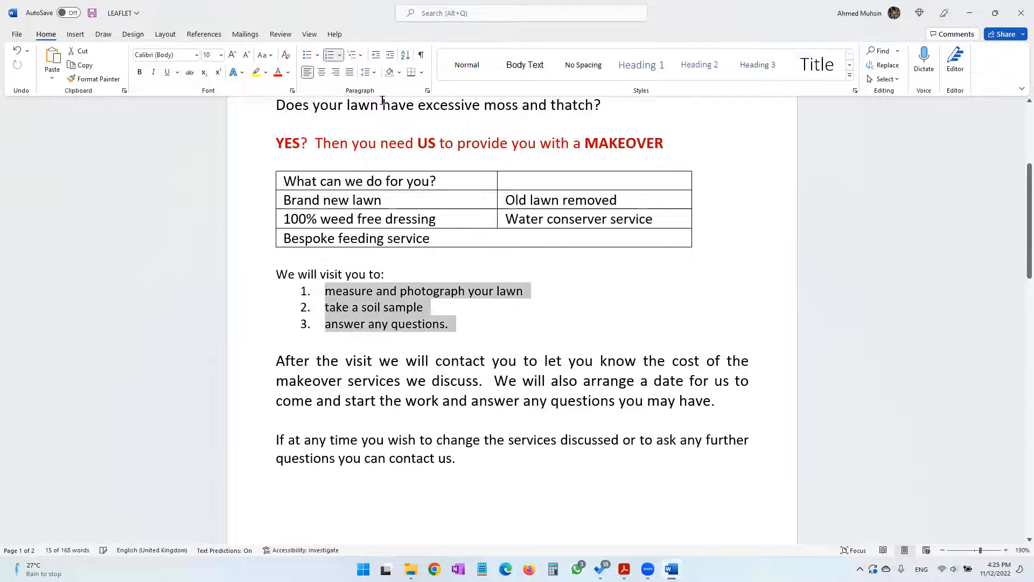
Check the line spacing instruction in the practical paper and set the "After the visit" paragraph in the leaflet to 1.5 line spacing
click(625, 569)
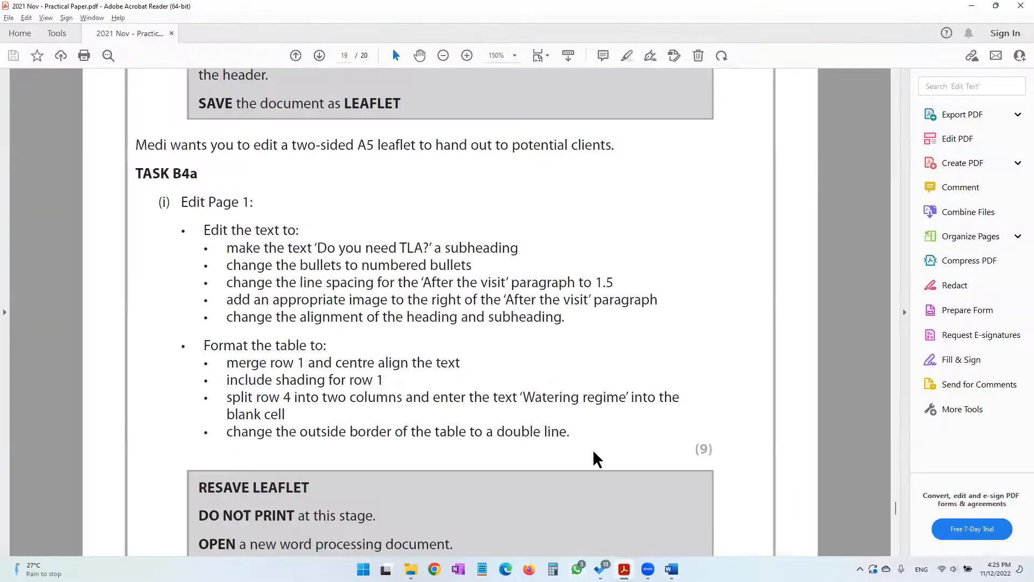
drag(279, 282, 418, 282)
click(441, 283)
click(972, 7)
drag(276, 362, 721, 397)
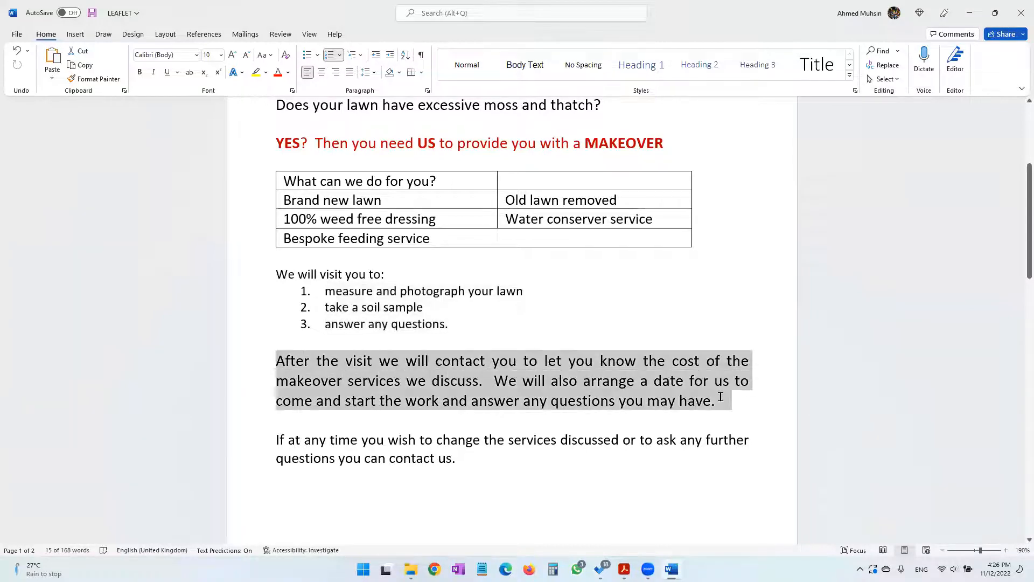
click(970, 16)
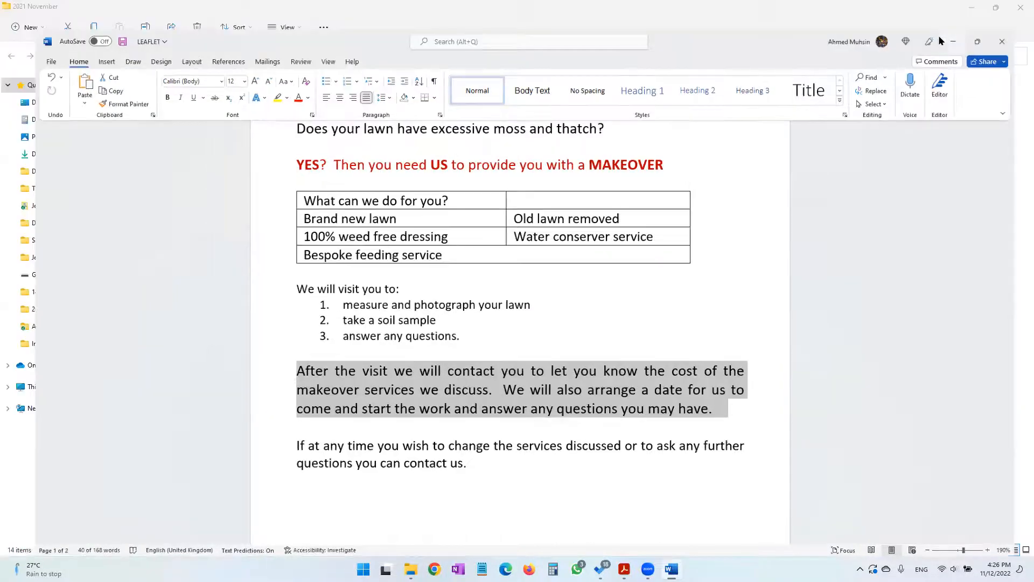
click(600, 569)
click(625, 569)
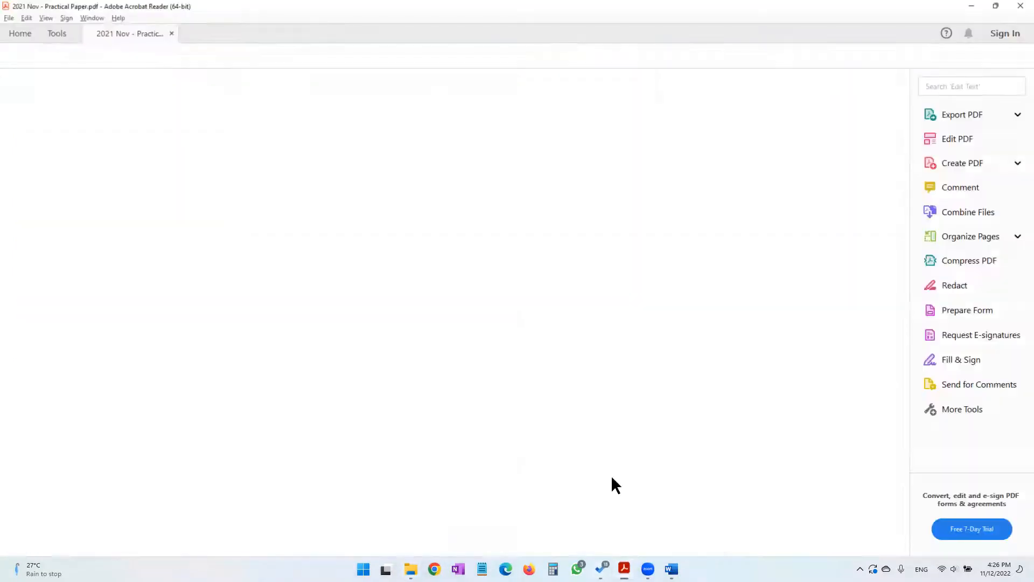
drag(279, 284, 395, 282)
click(972, 8)
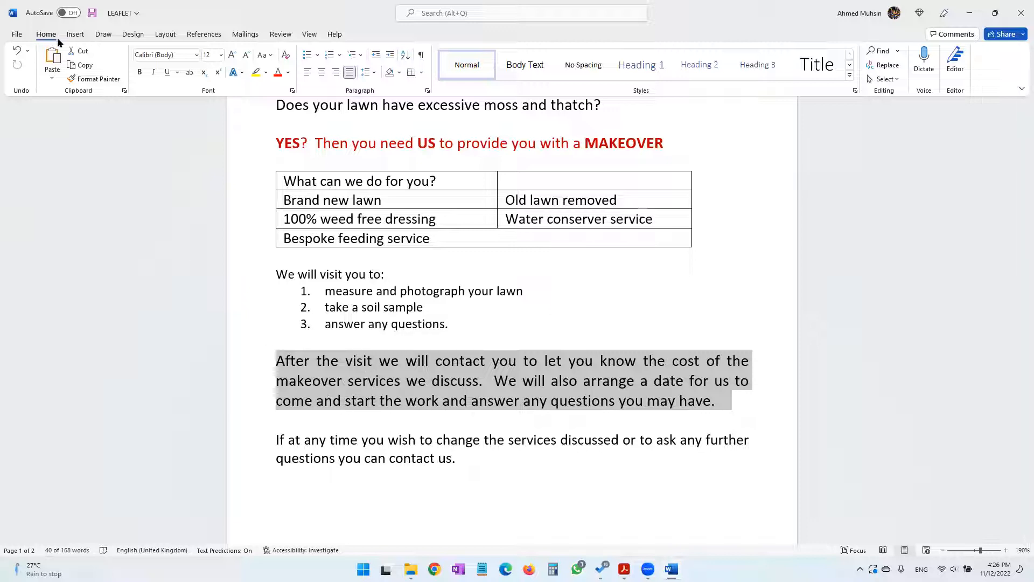
click(370, 73)
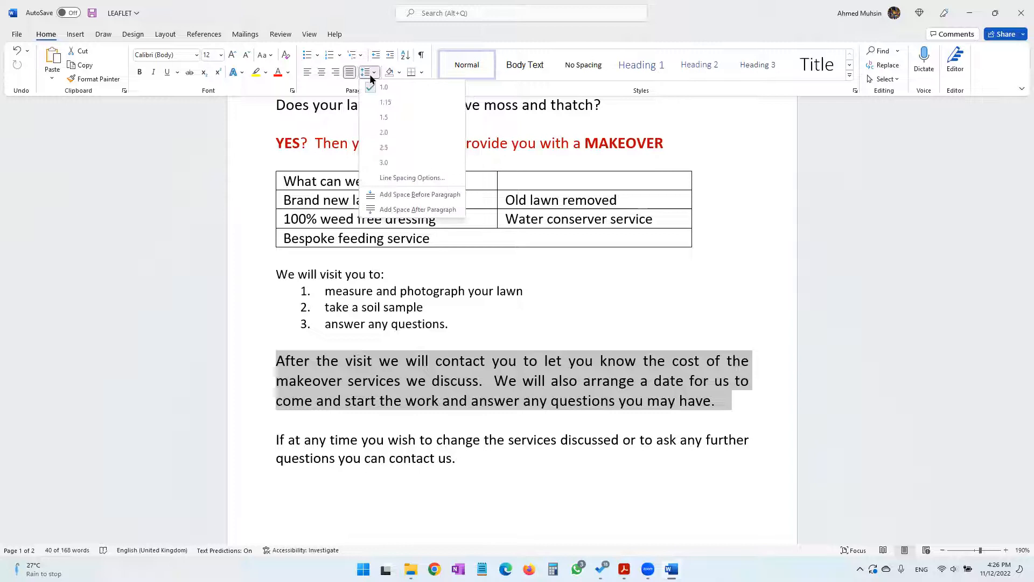
click(382, 118)
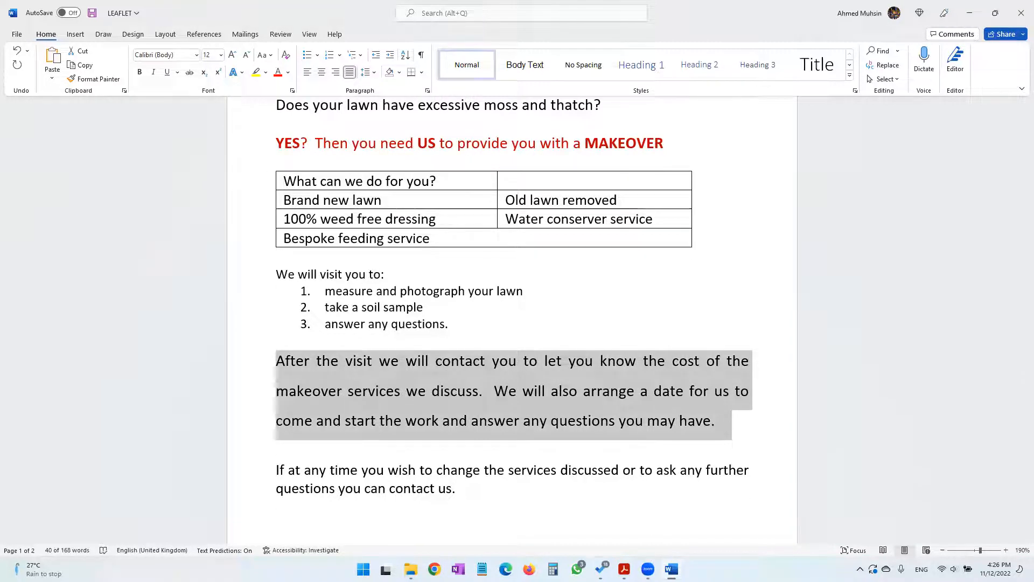
Check the image instruction for the "After the visit" paragraph in the practical paper and open the IMAGES folder inside 2021 November
click(624, 569)
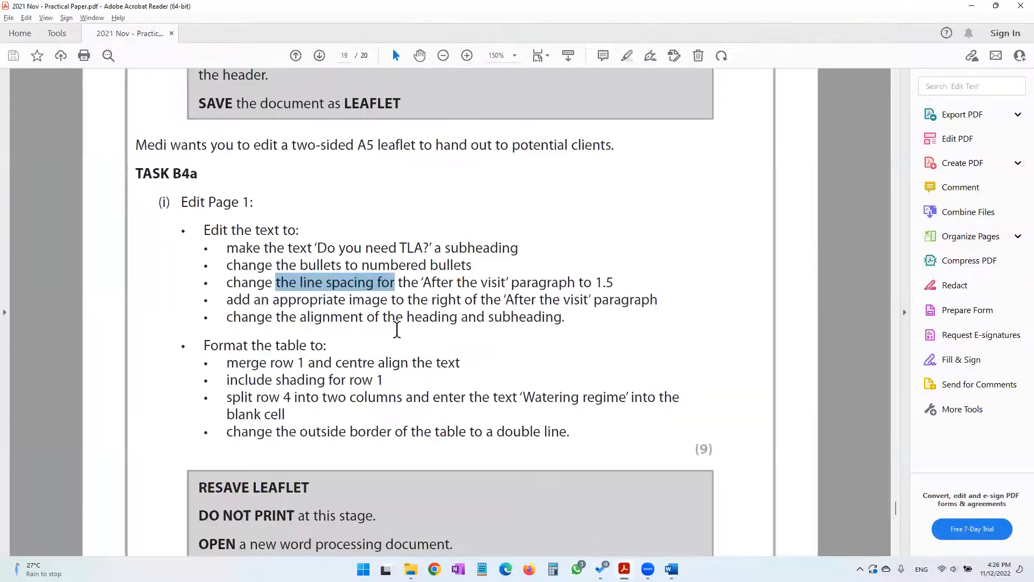
click(274, 302)
drag(274, 301, 555, 301)
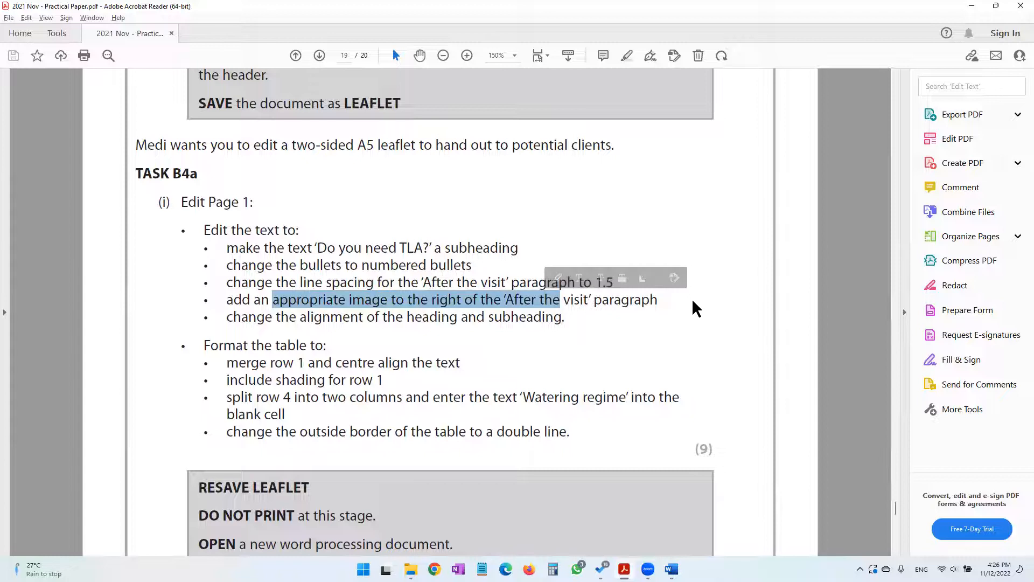
click(973, 7)
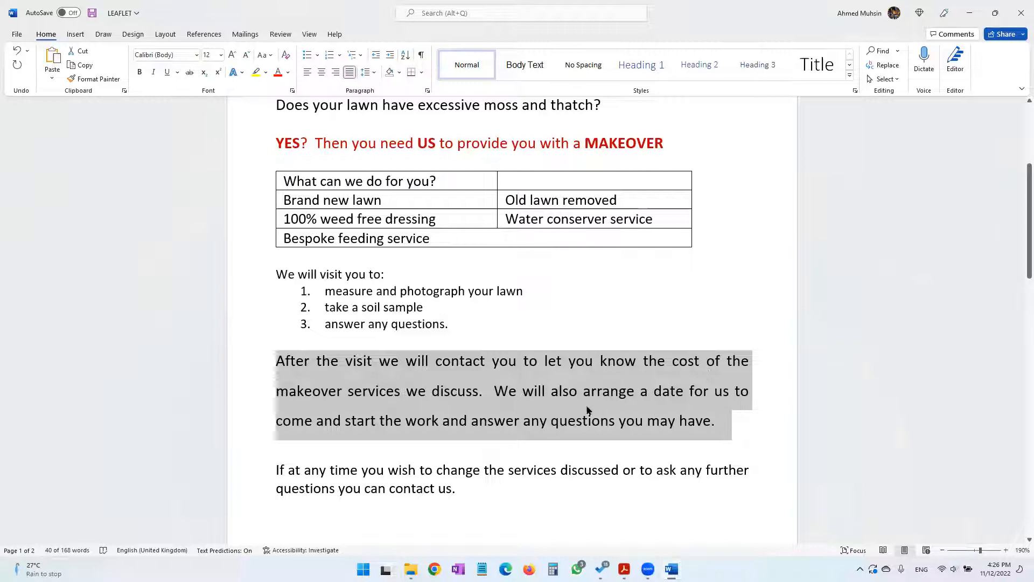
click(411, 569)
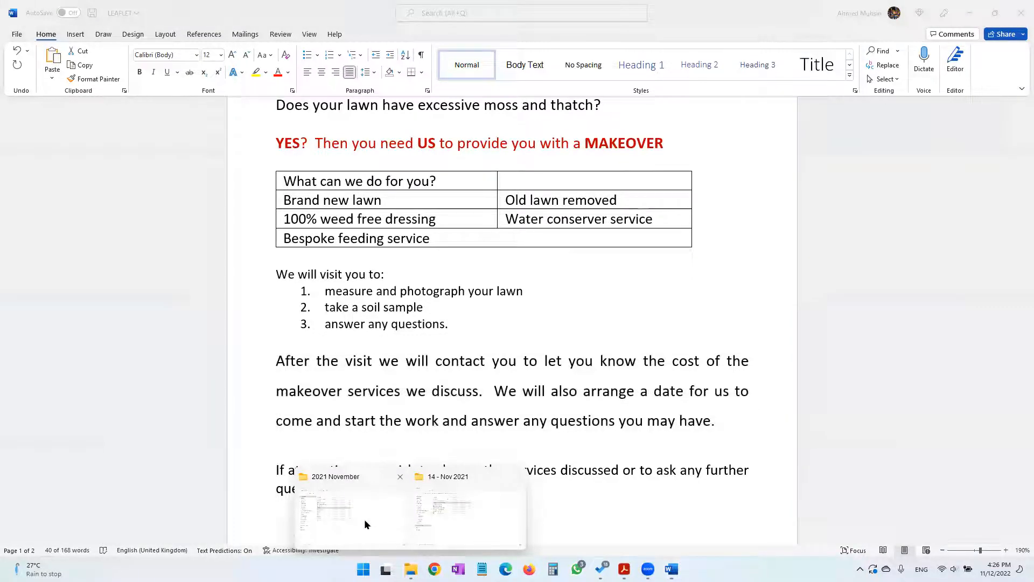
click(364, 519)
click(197, 97)
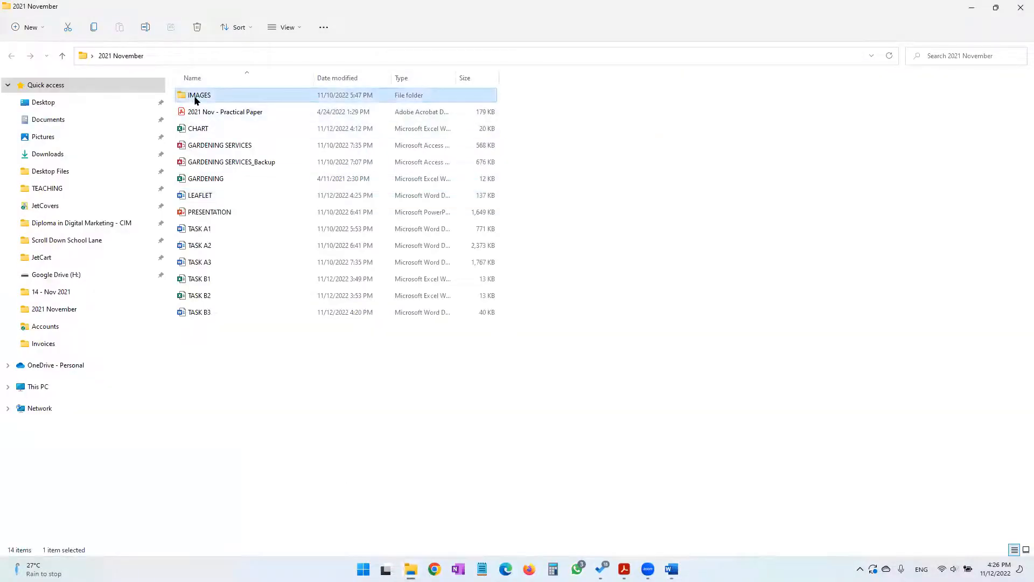
double_click(195, 98)
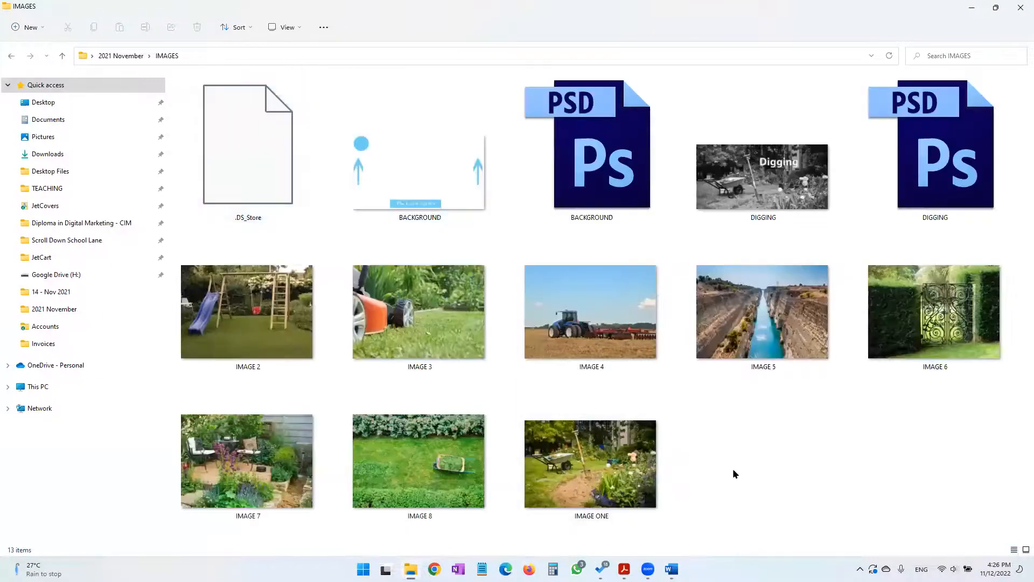
Compare the pictures in the IMAGES folder to find one that suits the leaflet's "After the visit" paragraph
key(alt+Tab)
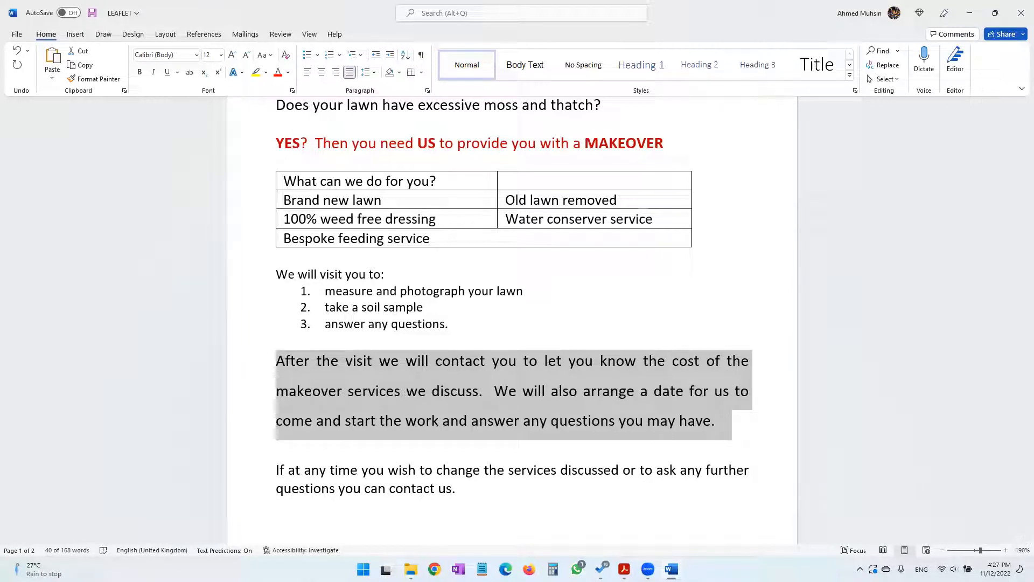
mouse_move(411, 569)
click(374, 527)
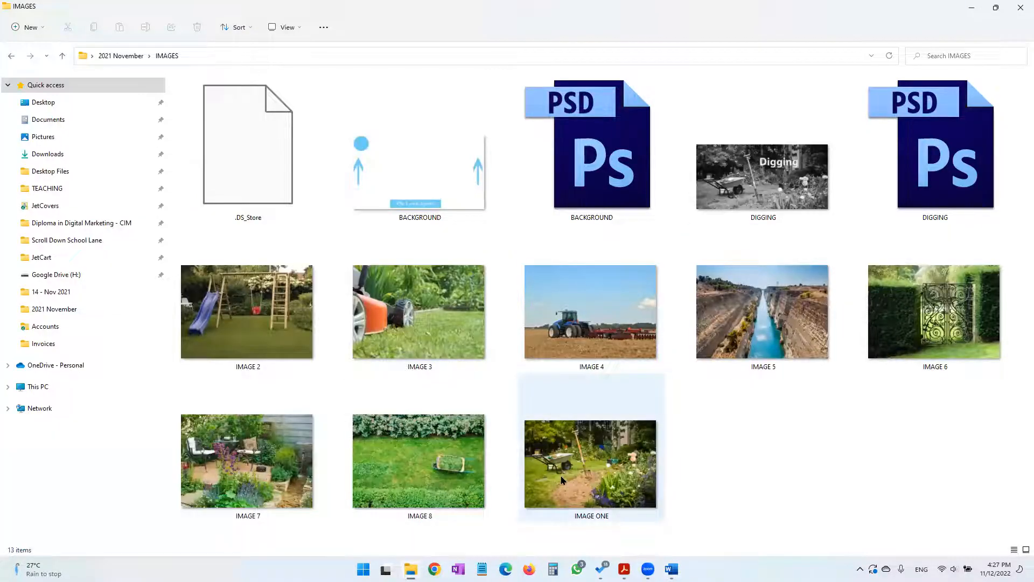
click(287, 484)
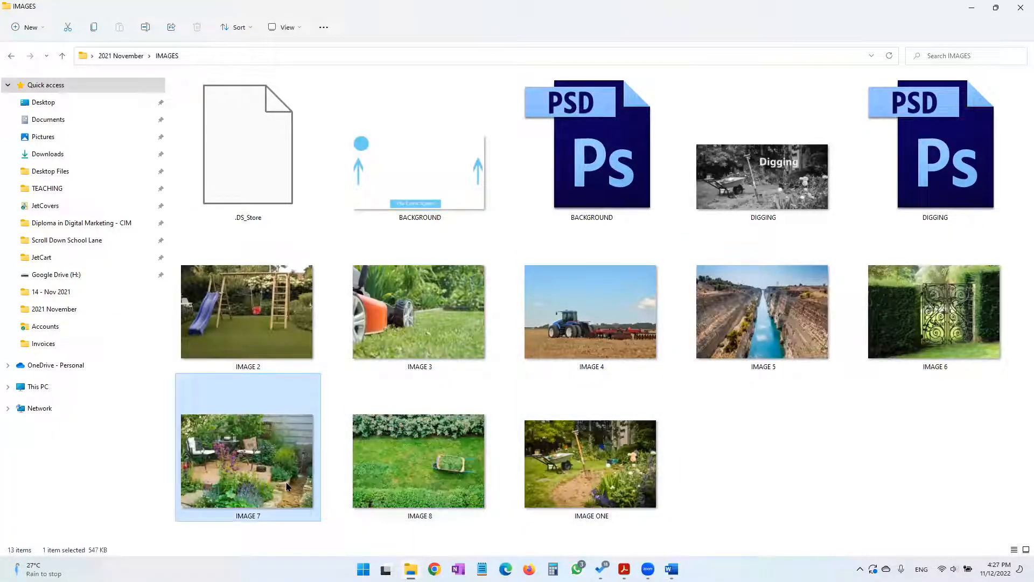
click(214, 330)
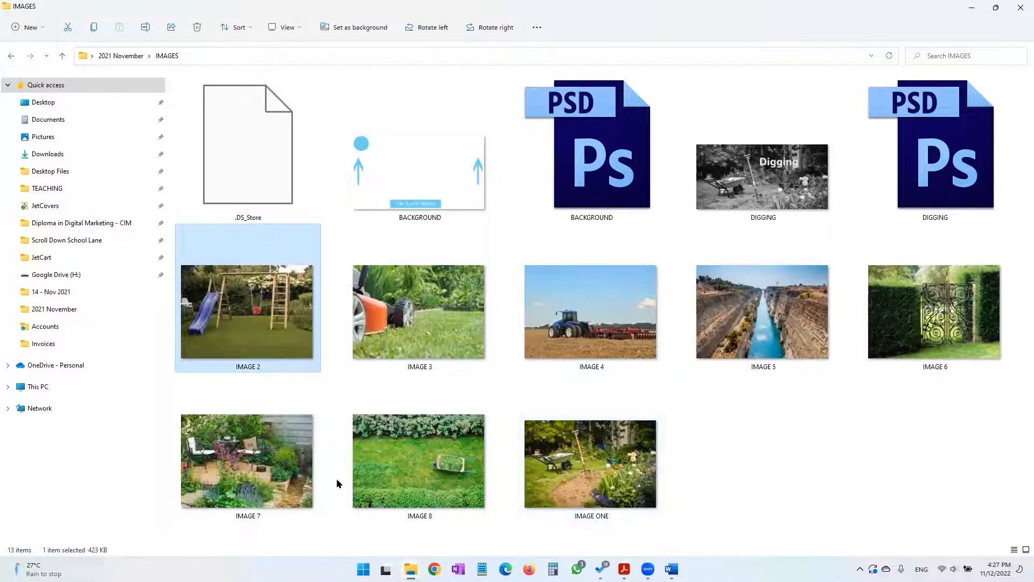
click(420, 342)
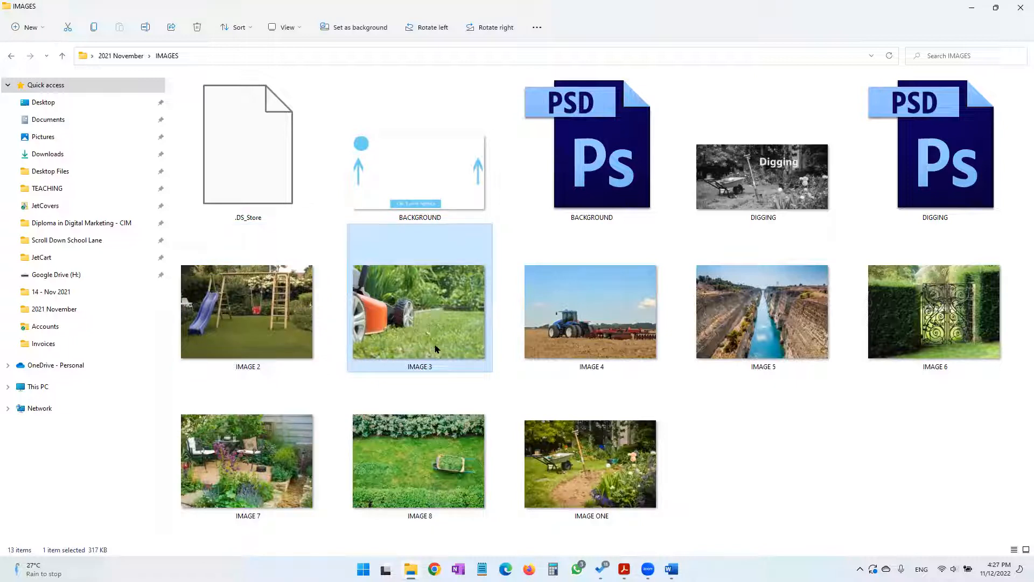
click(553, 328)
click(426, 341)
click(912, 321)
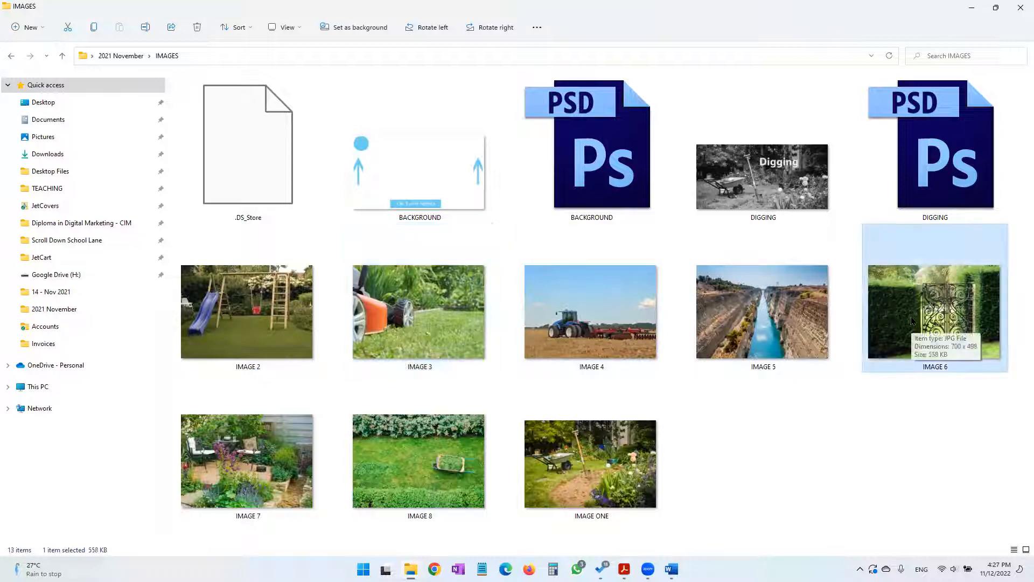
click(250, 334)
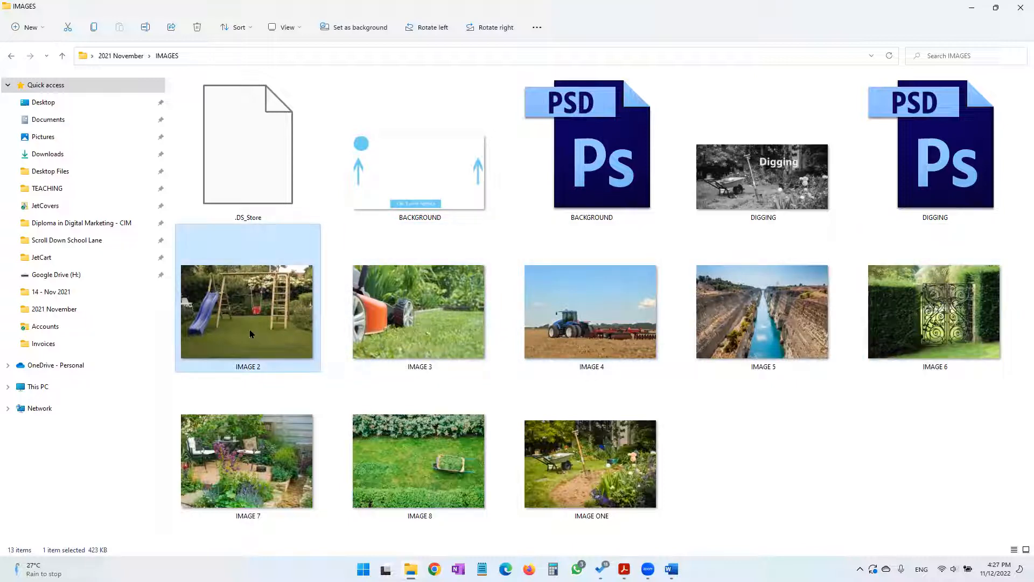
click(265, 401)
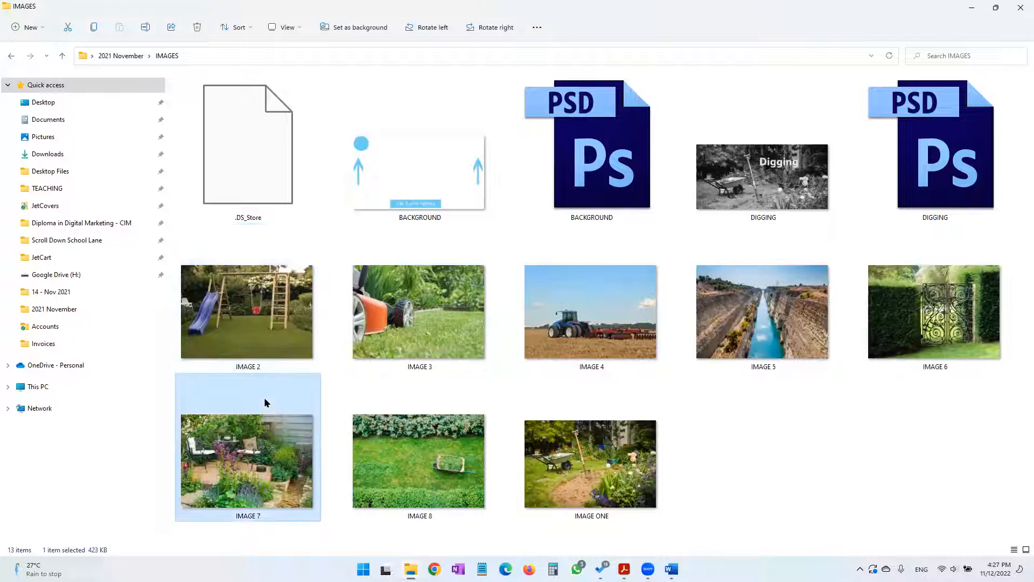
Copy IMAGE 7 from the folder and paste it at the end of the "After the visit" paragraph in the Word leaflet
right_click(267, 401)
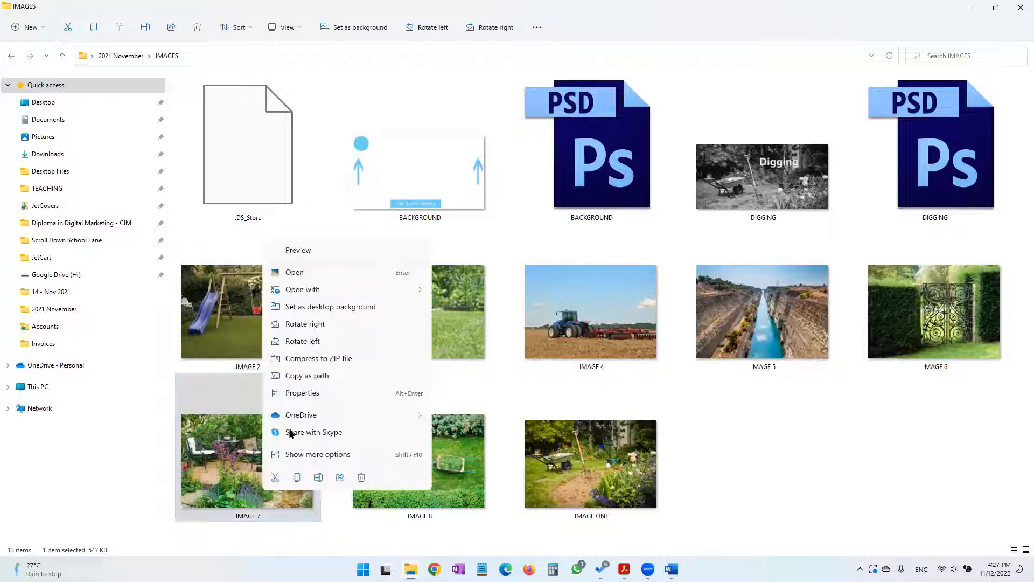
click(297, 477)
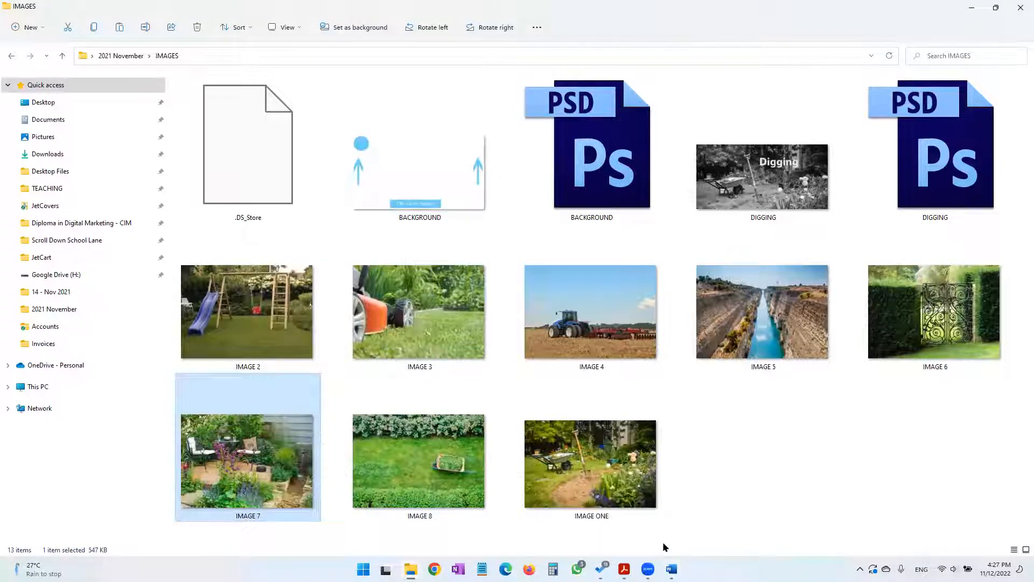
click(671, 569)
click(725, 418)
right_click(725, 419)
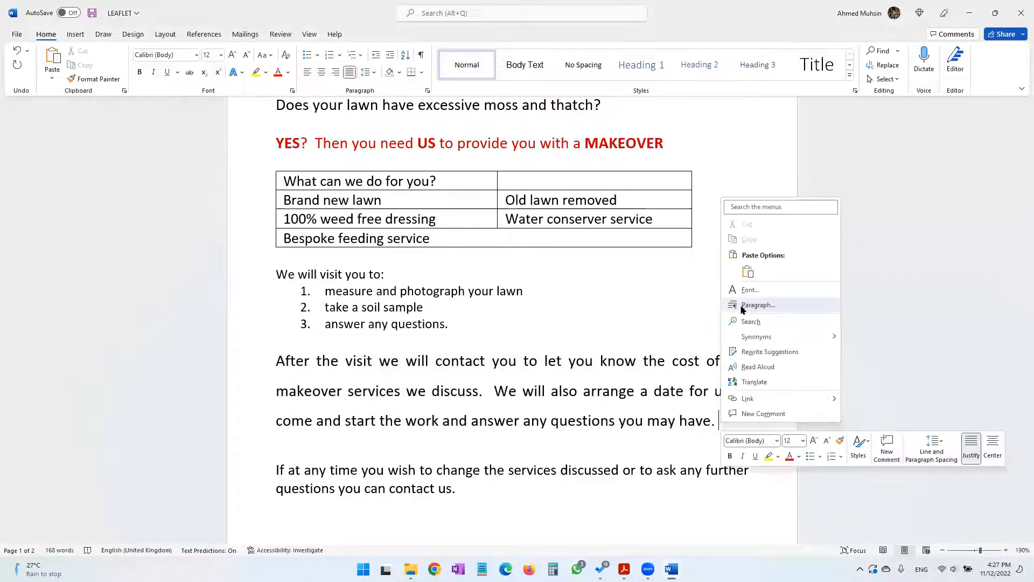
click(747, 272)
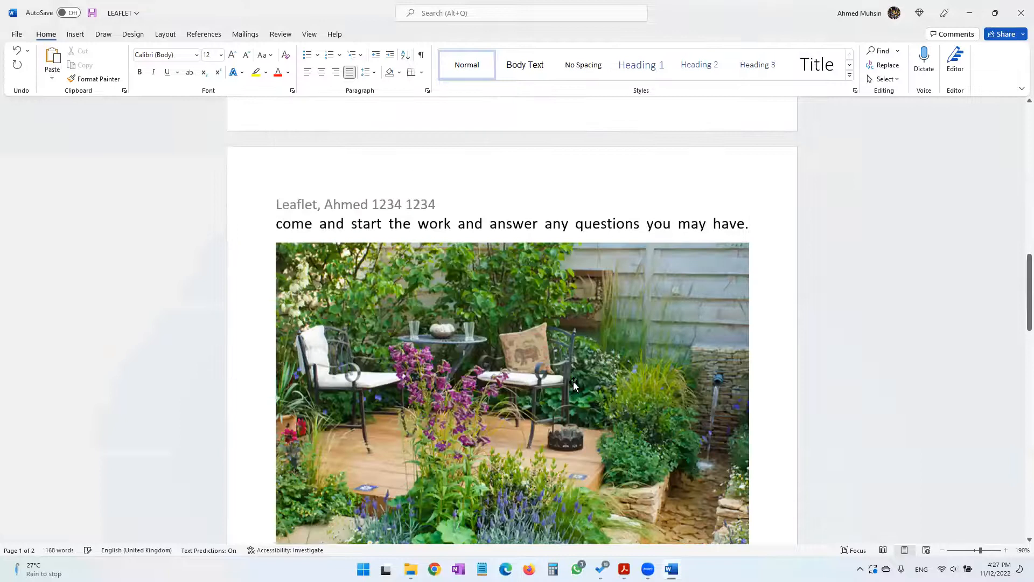
Shrink the pasted garden picture proportionally to about 1.7" wide and 1.21" high so it fits on page 1
click(553, 371)
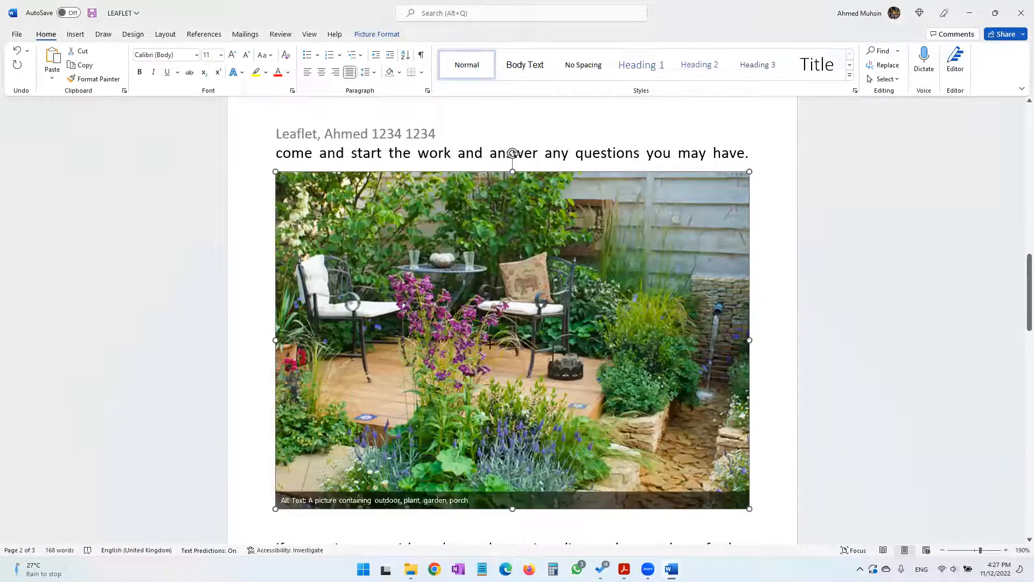
drag(410, 278, 442, 290)
scroll(507, 383, down, 2)
scroll(508, 384, up, 3)
scroll(507, 383, up, 2)
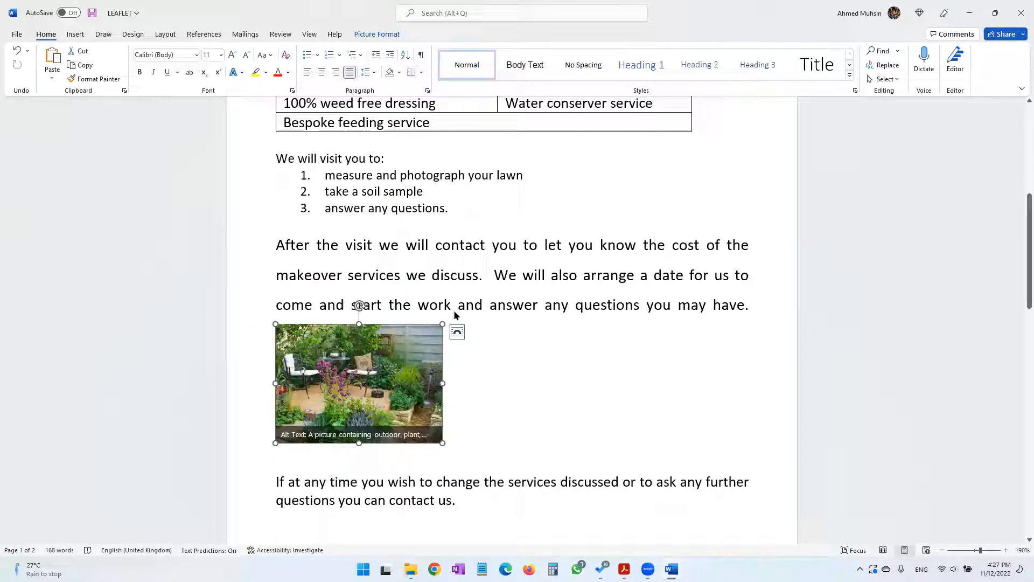
Set the picture's text wrapping to Tight and place it to the right of the "After the visit" paragraph
click(389, 36)
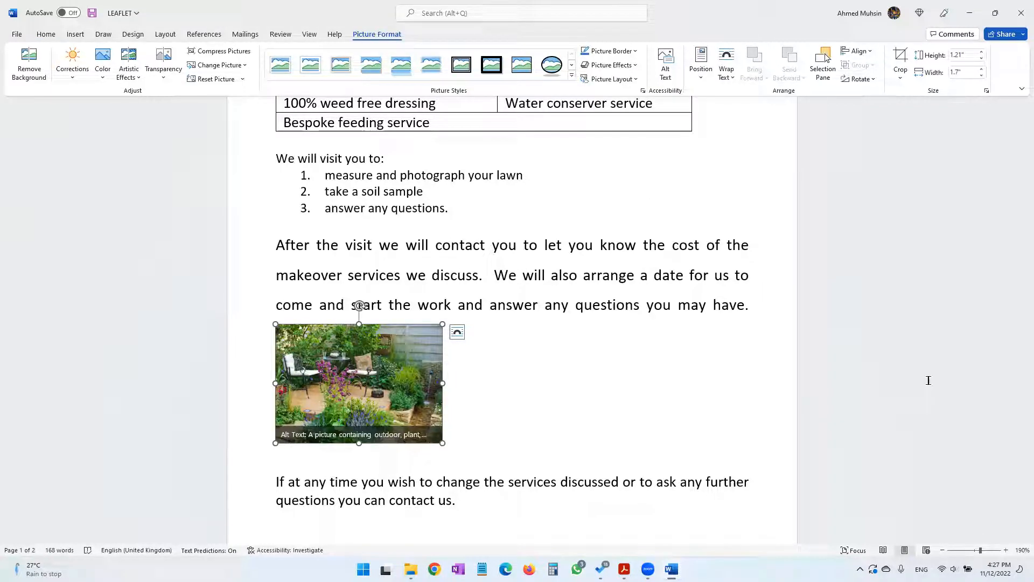
click(726, 71)
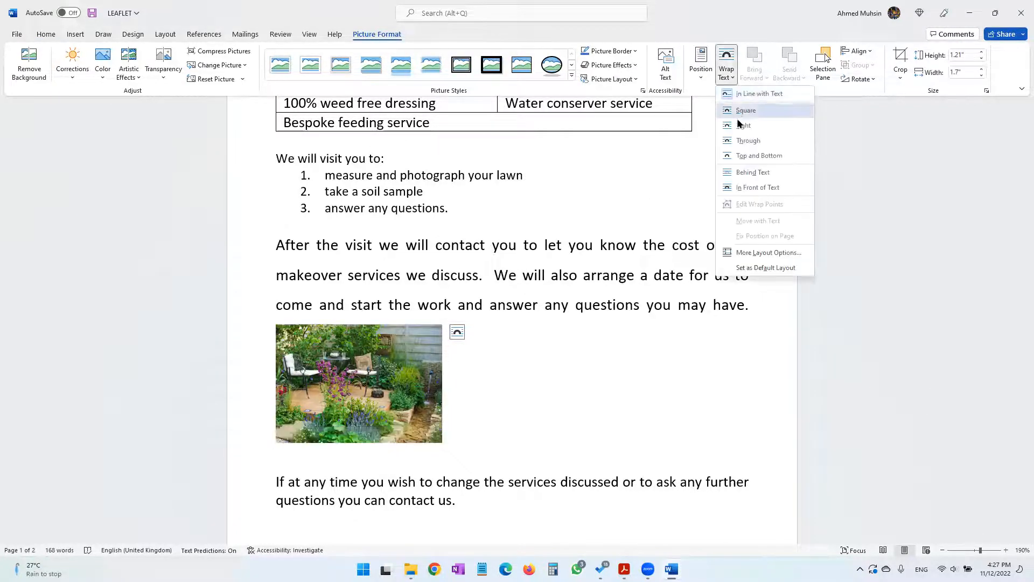
click(743, 125)
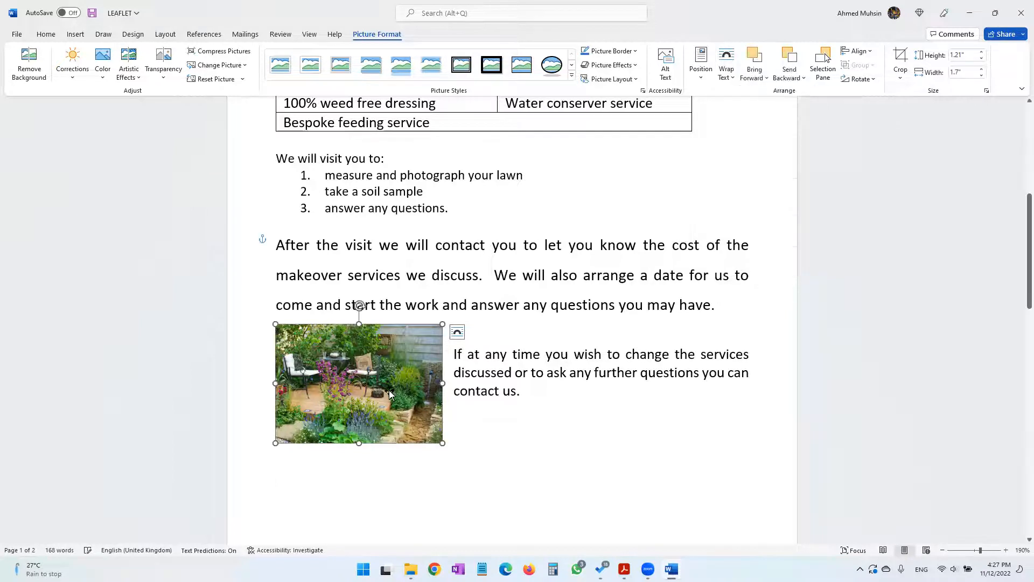
drag(443, 381, 727, 301)
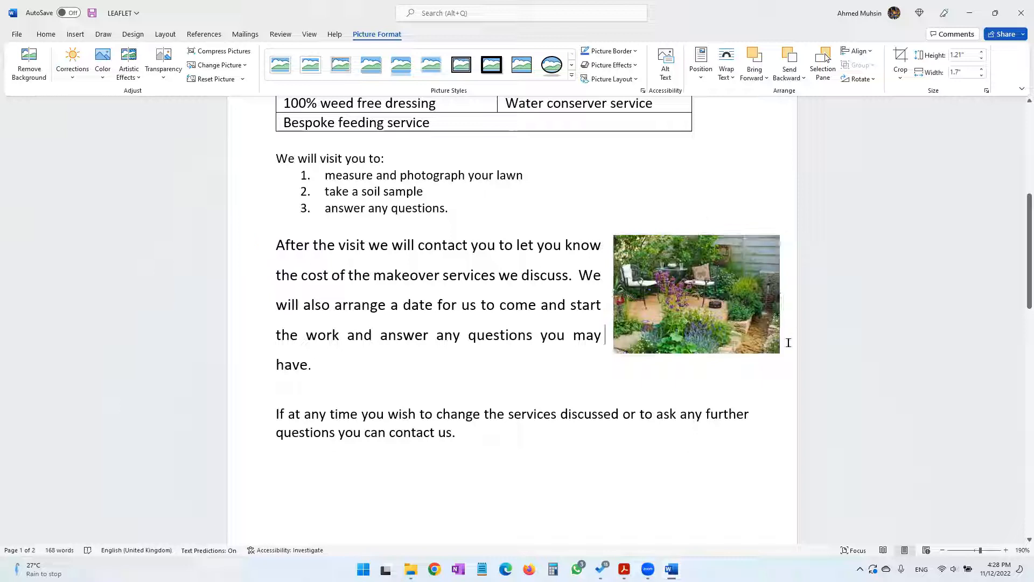
click(662, 510)
Check the alignment instruction in the practical paper and centre the leaflet's main heading and the "Do you need TLA?" subheading
click(624, 568)
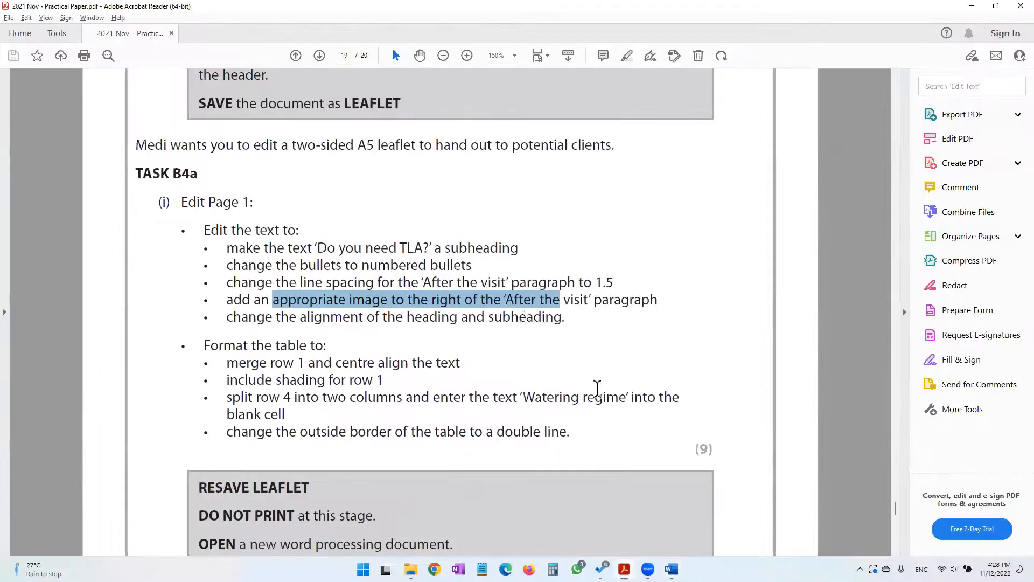
drag(300, 317, 562, 319)
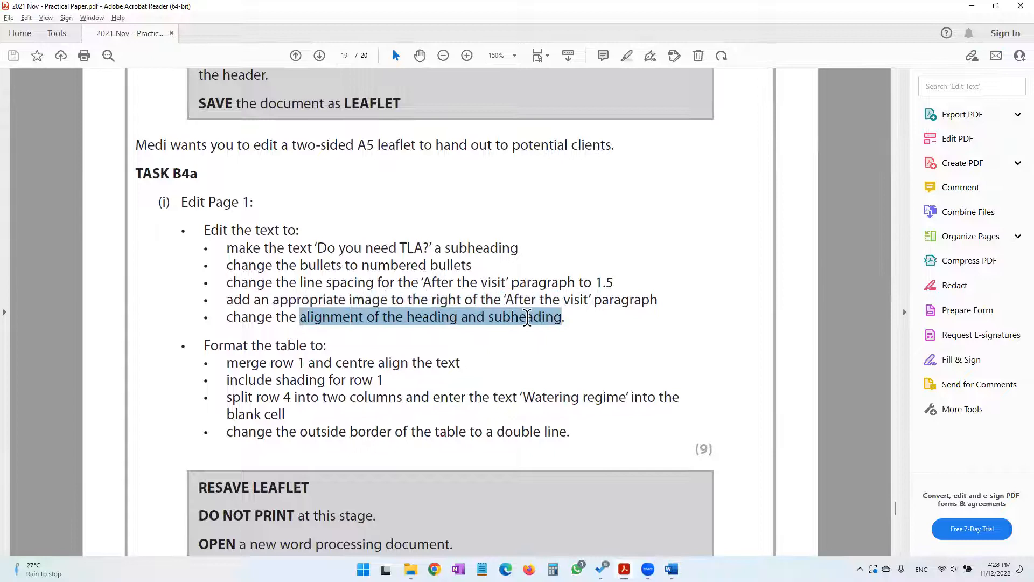
click(416, 322)
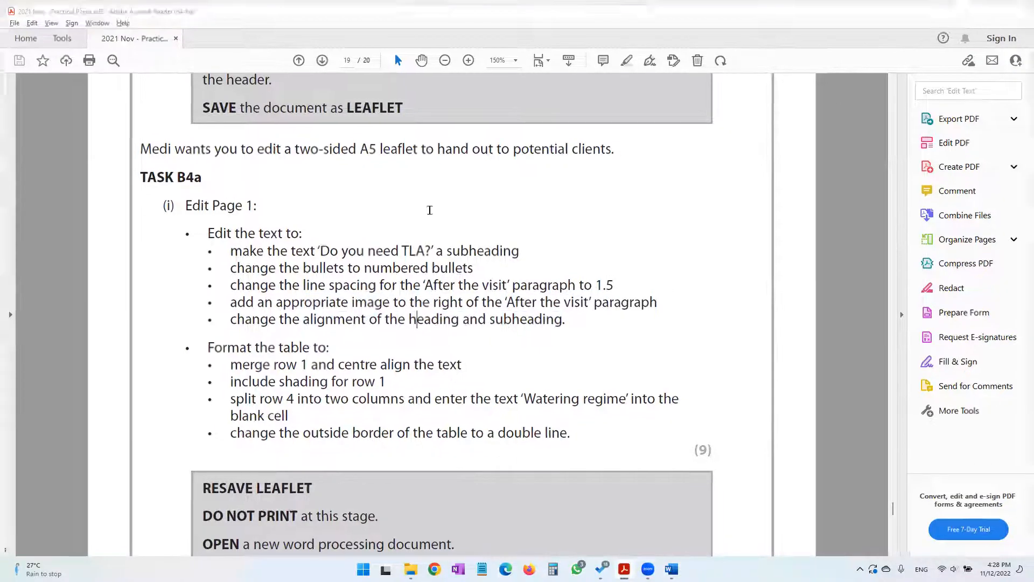
click(972, 10)
scroll(298, 232, up, 6)
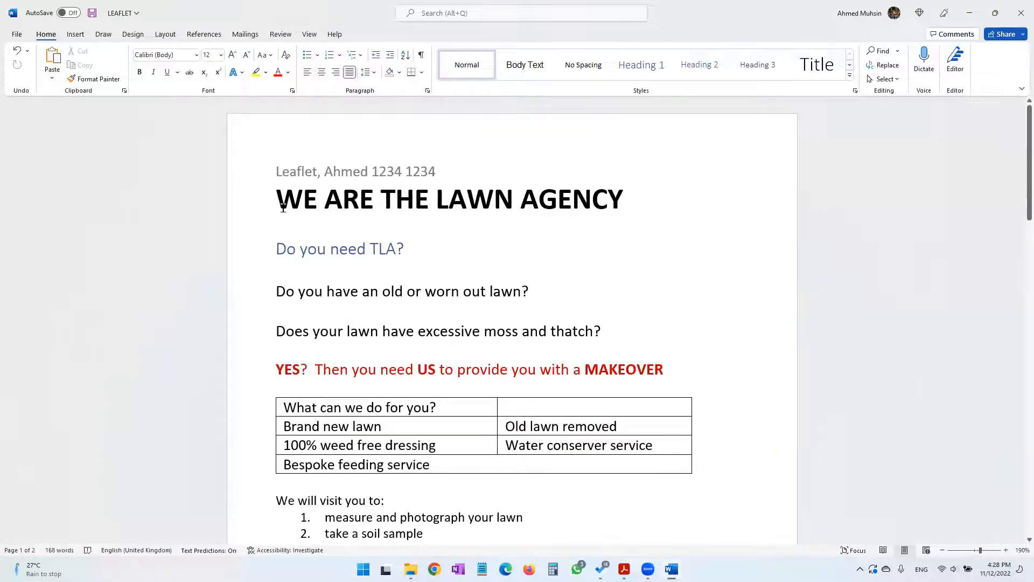
drag(276, 205, 411, 248)
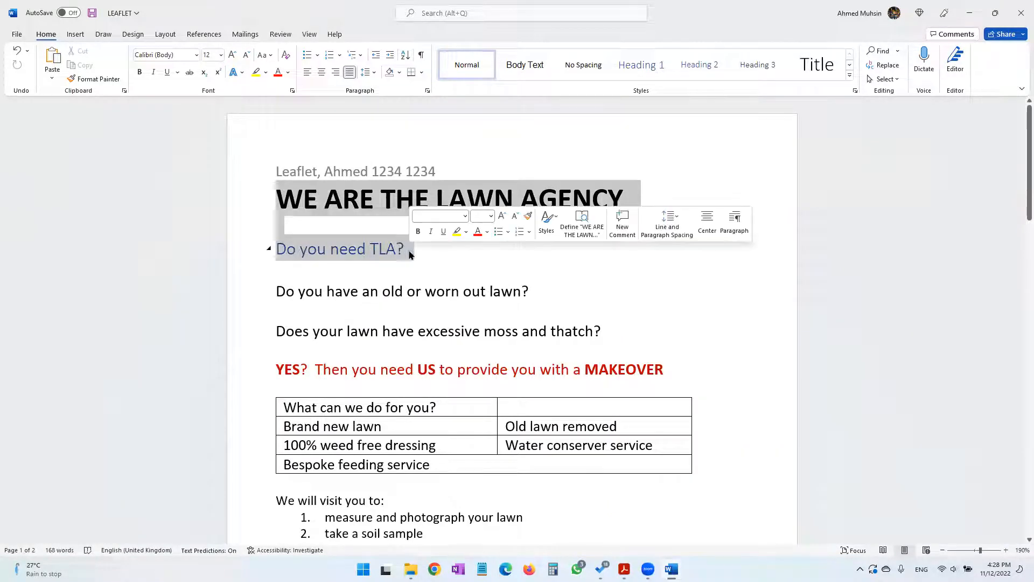
click(321, 76)
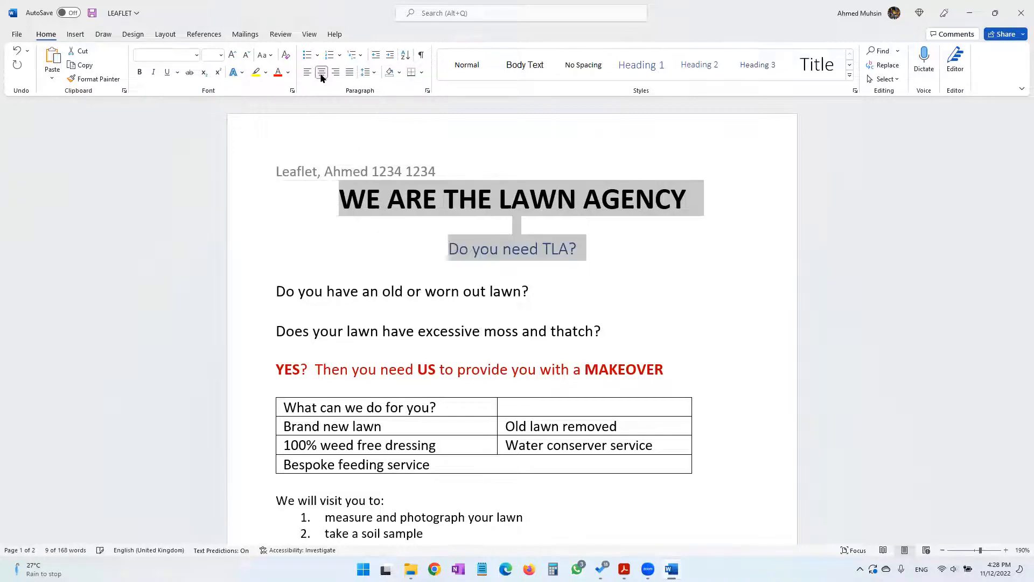
click(625, 284)
Check the table instructions in the practical paper, merge the two cells of the leaflet table's first row and centre its text
key(alt+Tab)
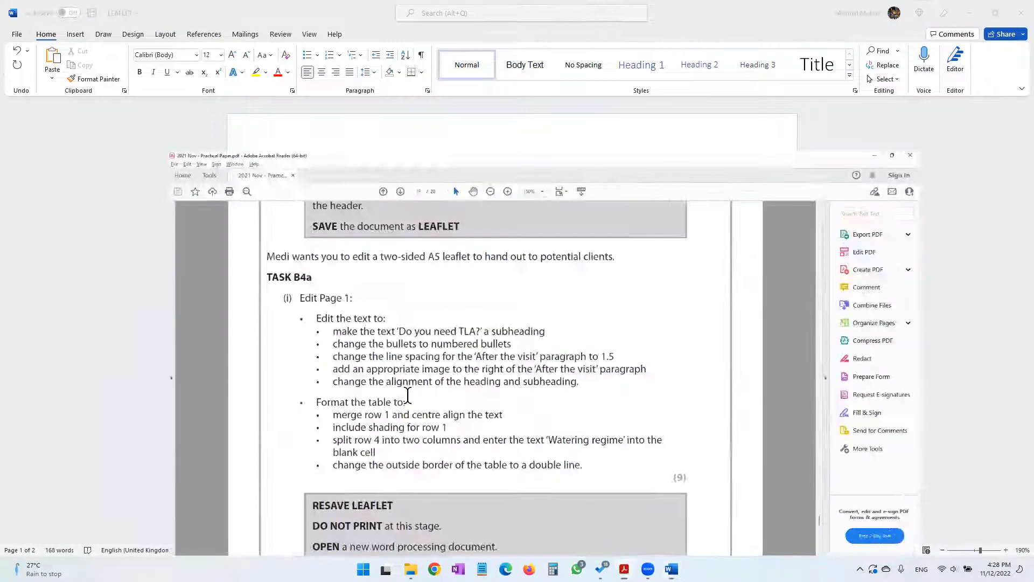
drag(314, 317, 489, 319)
click(468, 338)
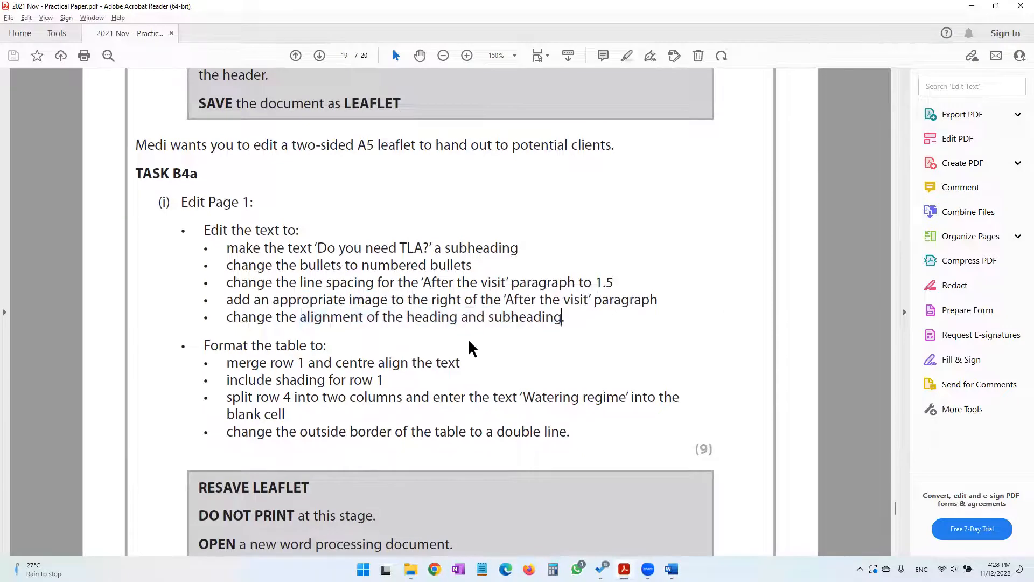
scroll(468, 339, down, 2)
drag(226, 242, 441, 239)
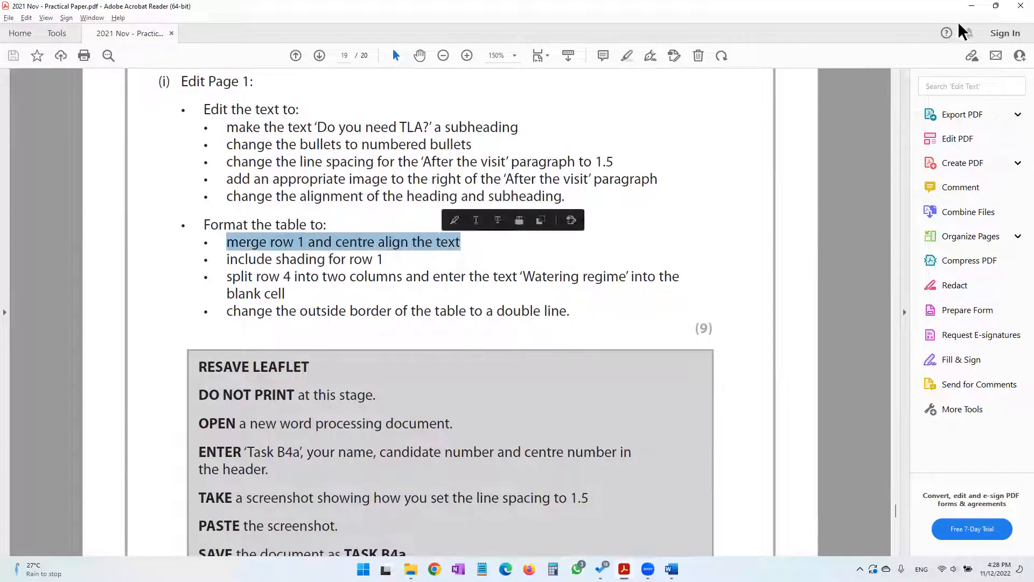
click(971, 7)
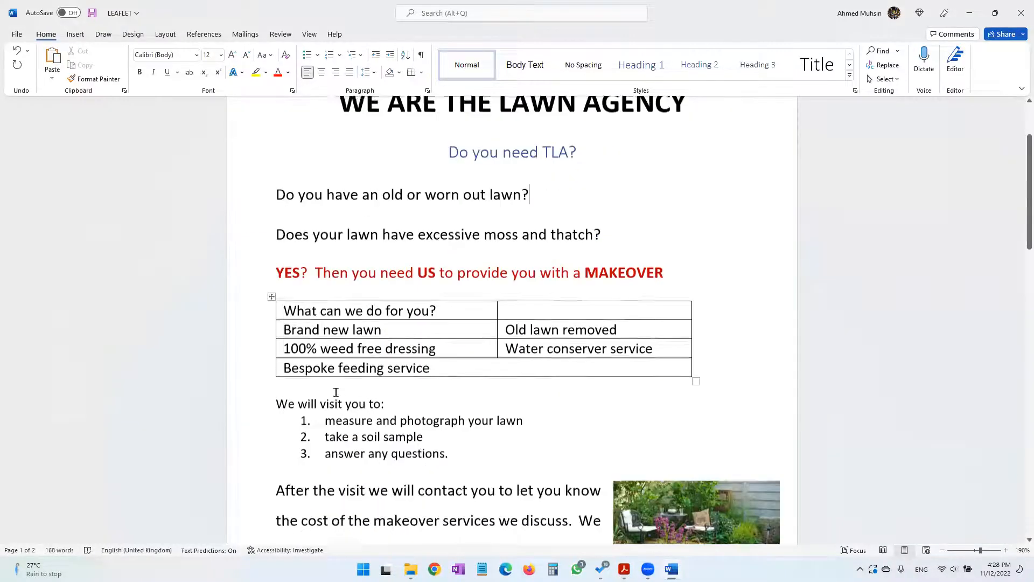
scroll(288, 298, down, 1)
drag(286, 294, 522, 296)
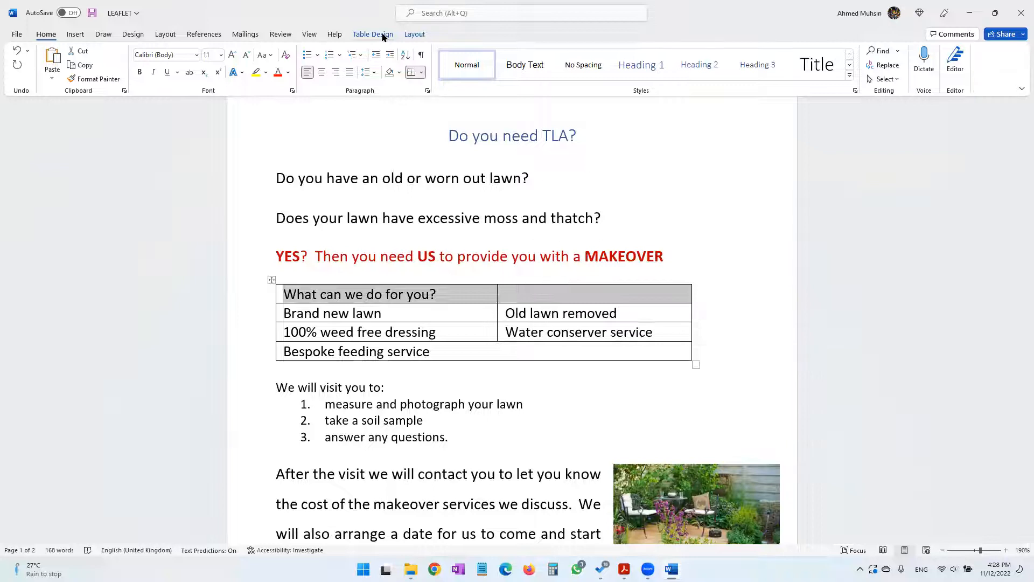
click(384, 37)
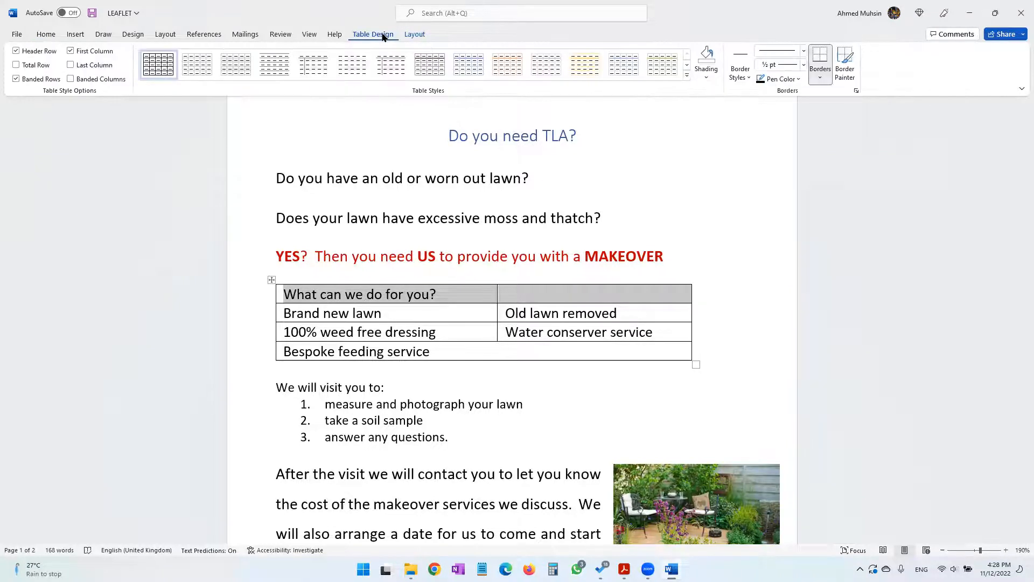
click(416, 34)
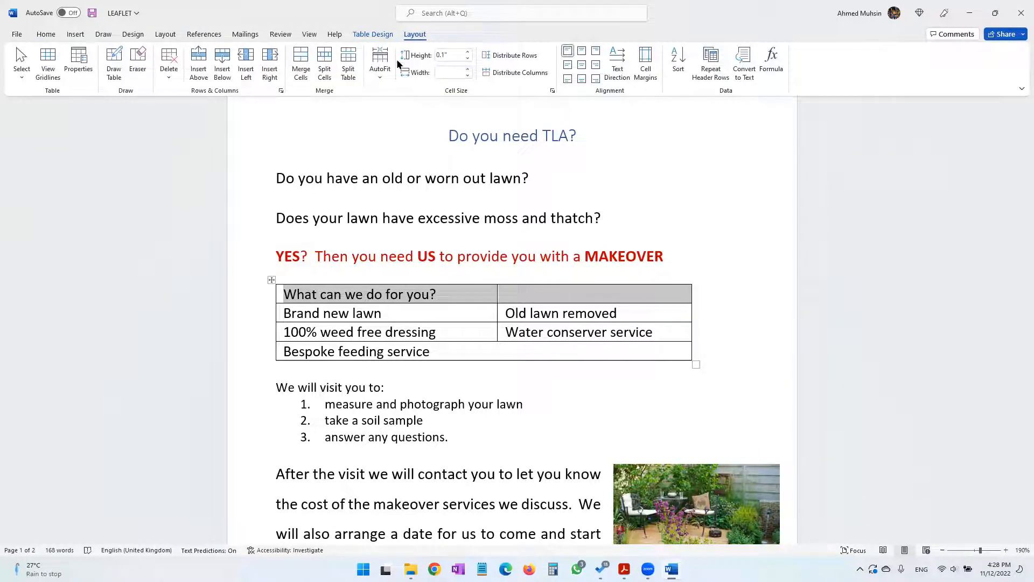
click(302, 70)
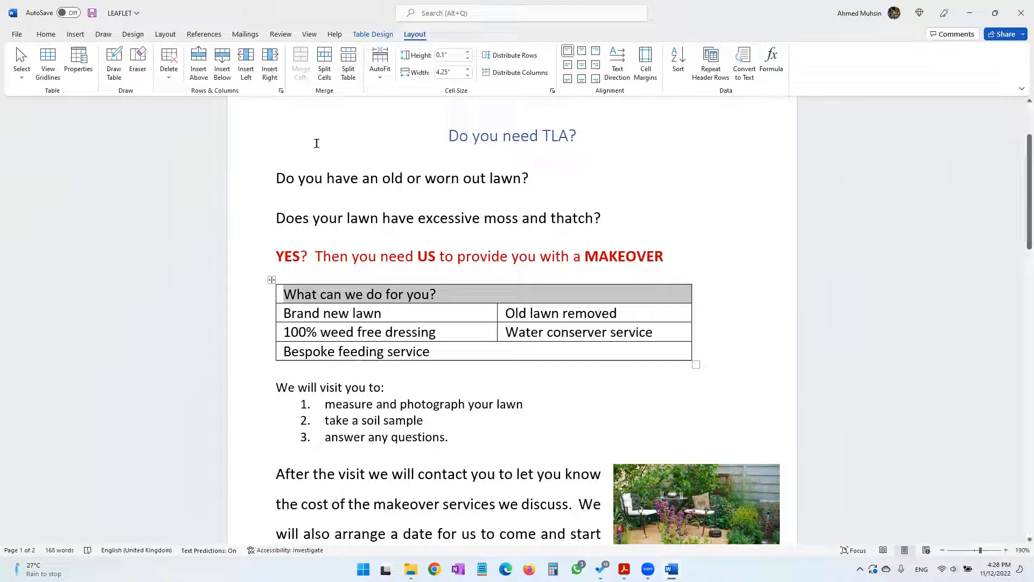
click(580, 66)
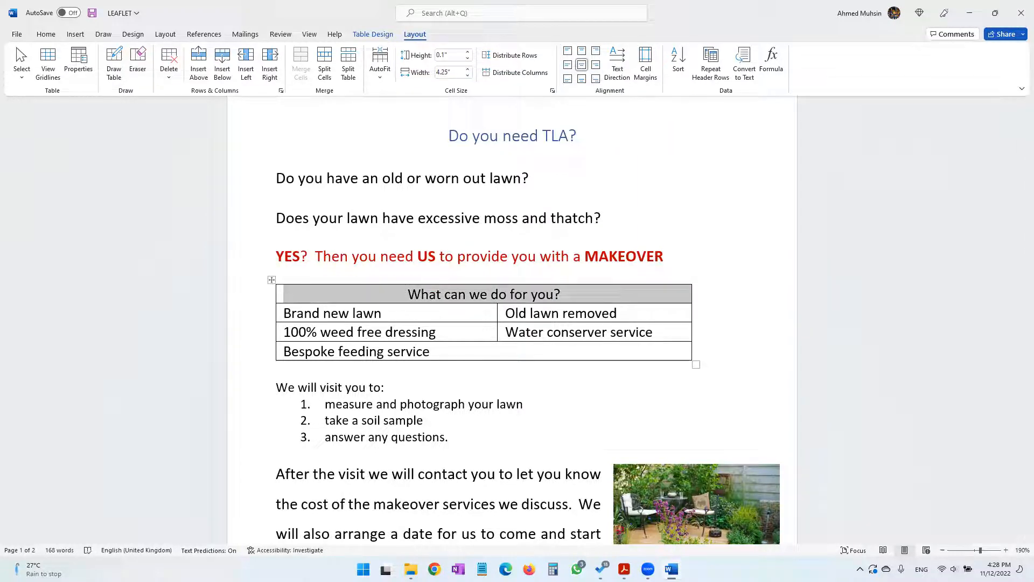
Check the shading instruction in the practical paper and fill the table's first row with a grey shade
click(588, 537)
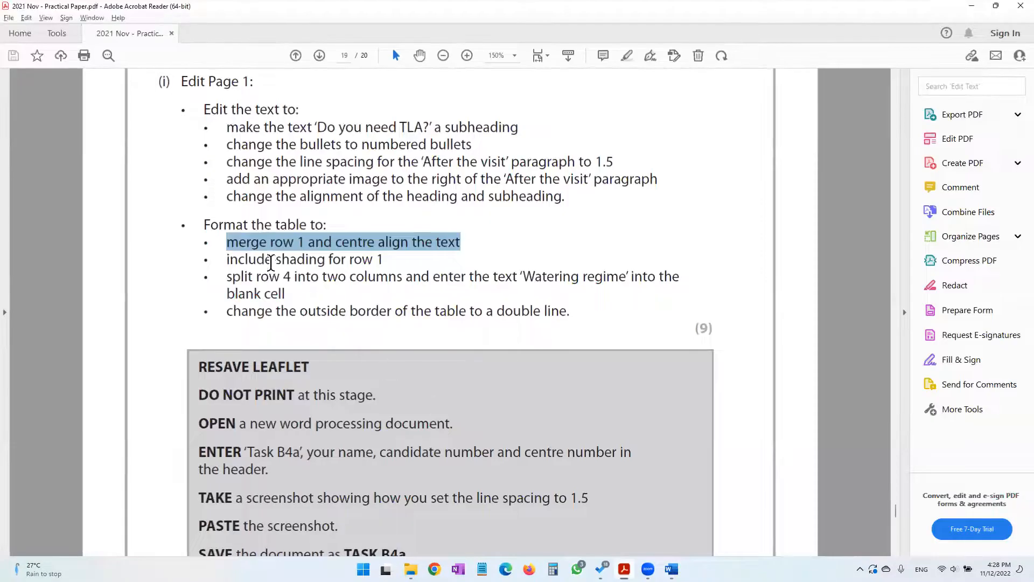
drag(273, 259, 384, 259)
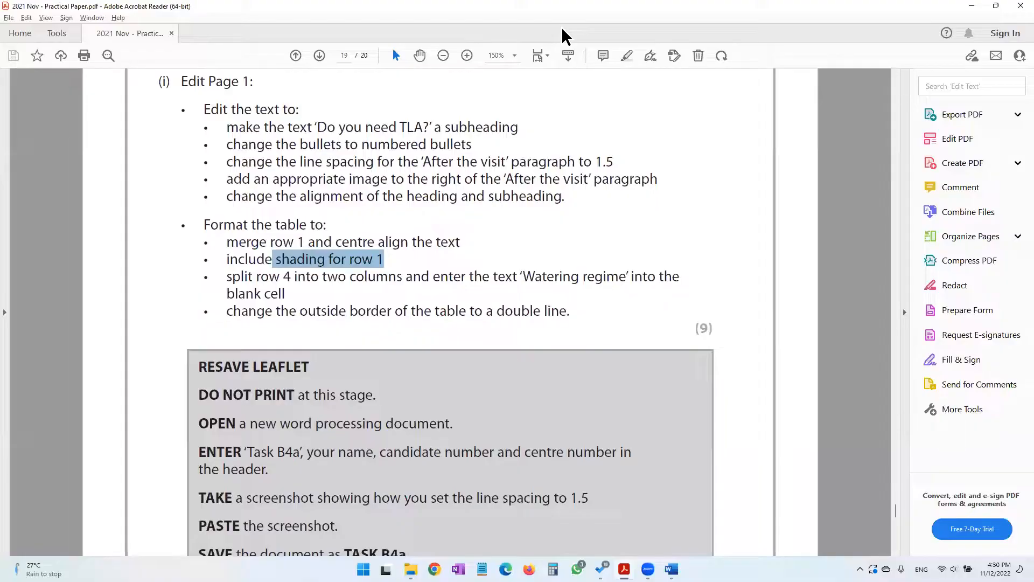
click(671, 569)
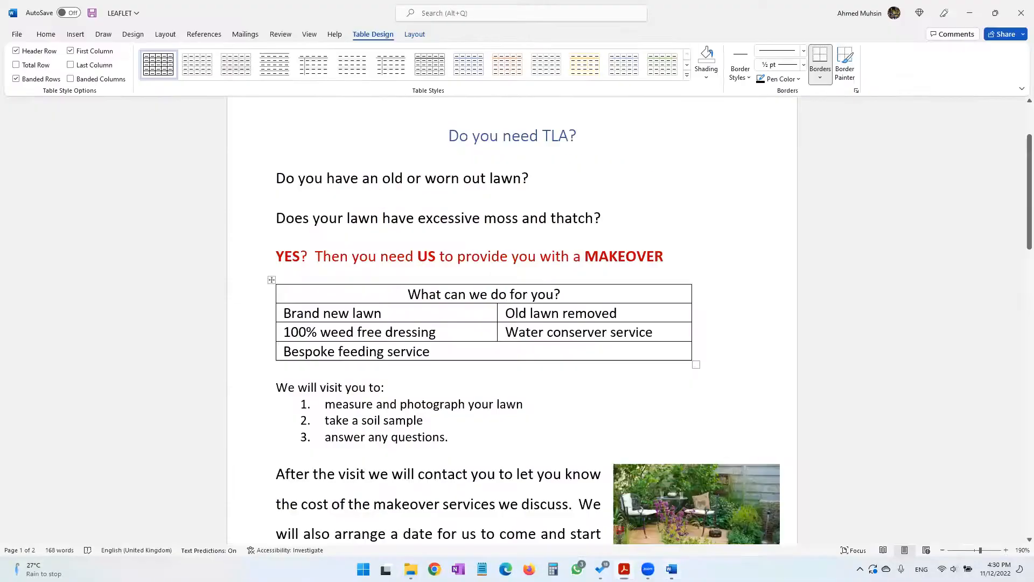
drag(403, 296, 561, 296)
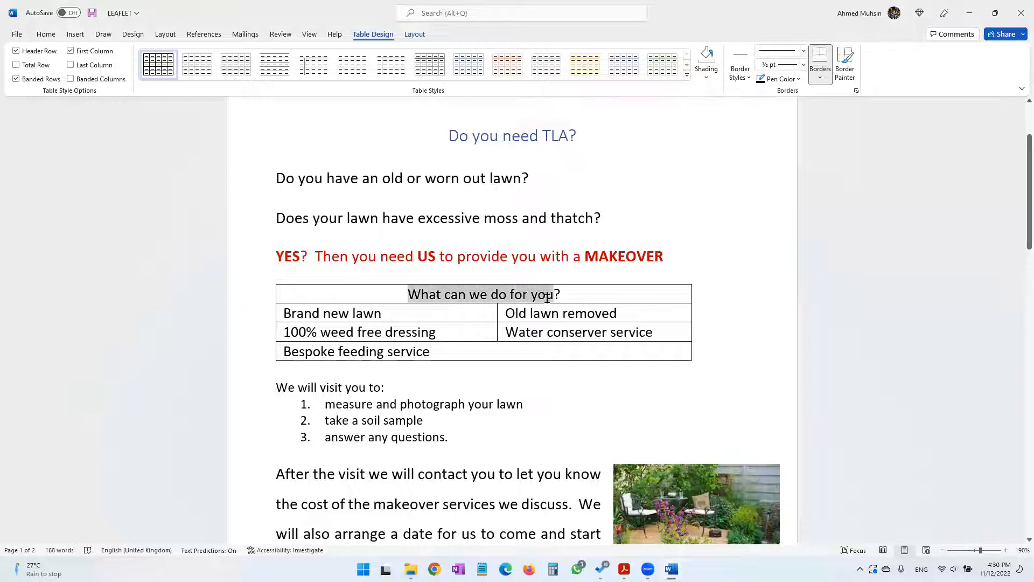
click(349, 287)
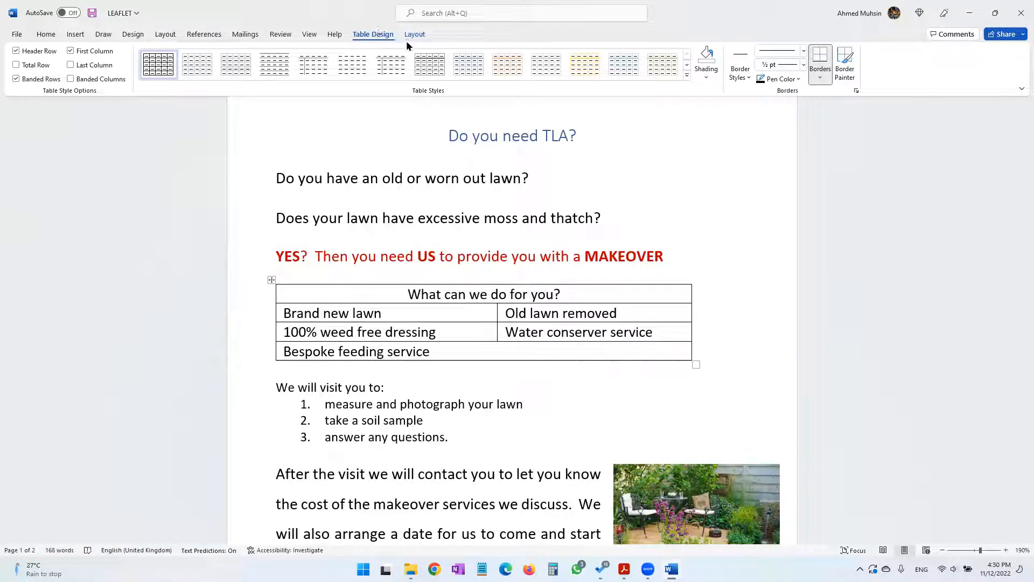
click(713, 80)
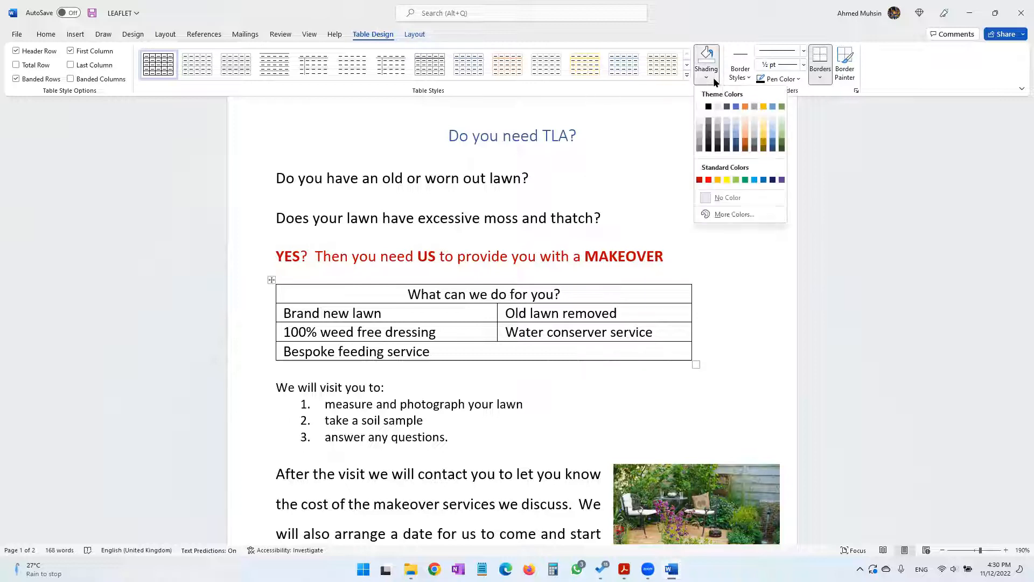
click(698, 136)
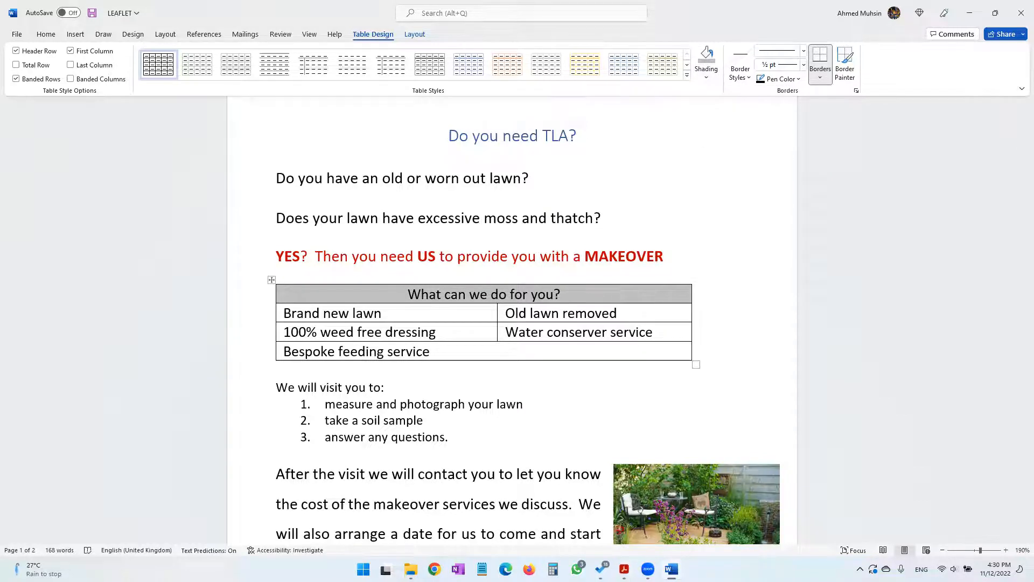
Check the row 4 instruction in the practical paper and split the "Bespoke feeding service" cell into 2 columns and 1 row
click(624, 569)
drag(229, 276, 310, 279)
drag(408, 278, 655, 279)
drag(226, 276, 402, 277)
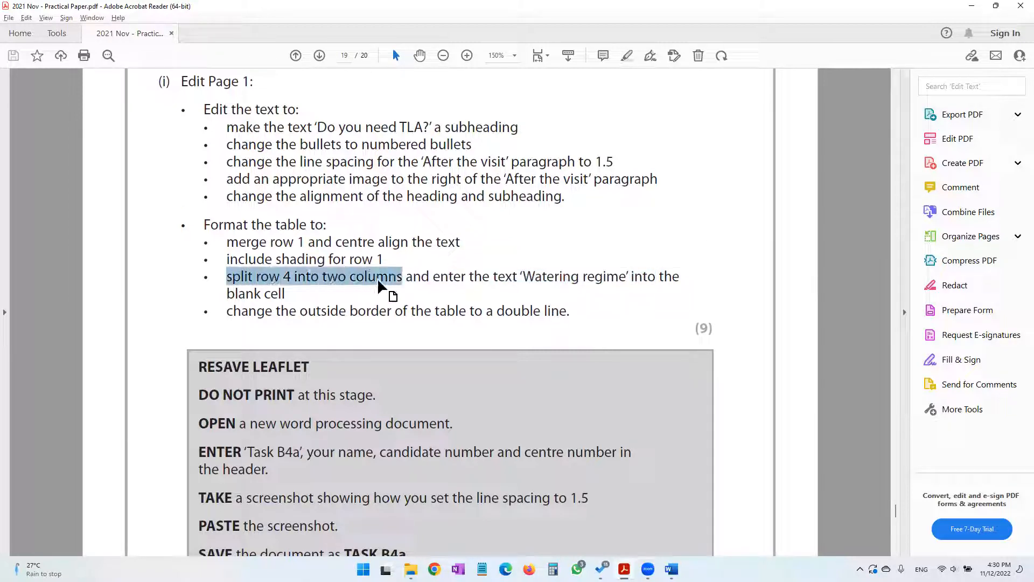
click(967, 6)
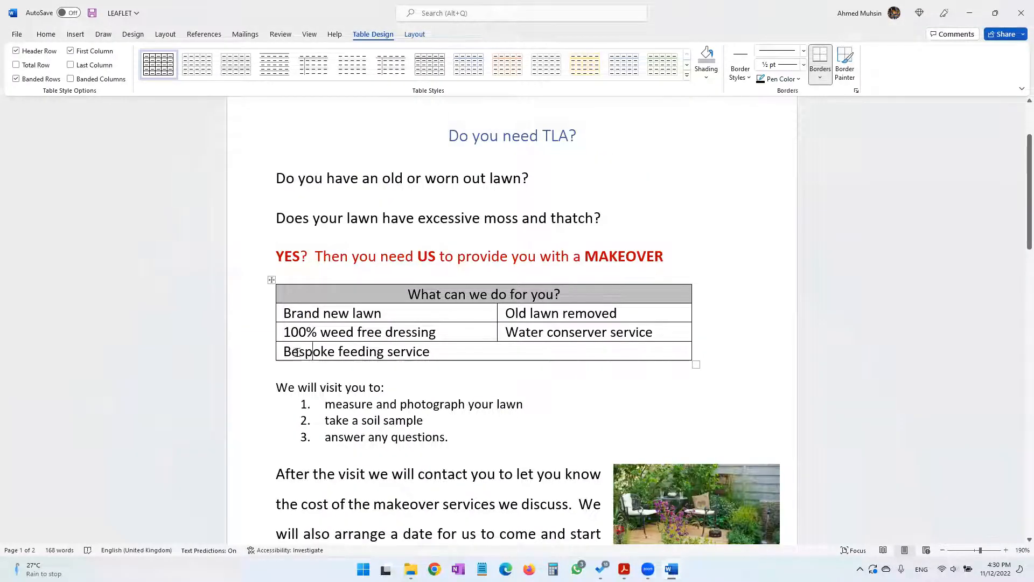
key(End)
right_click(501, 352)
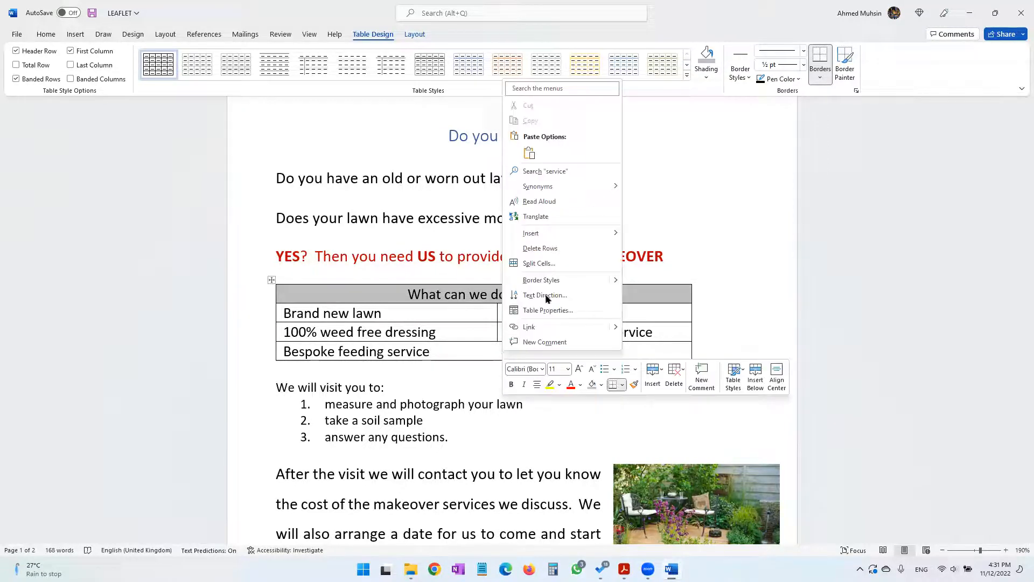
click(570, 262)
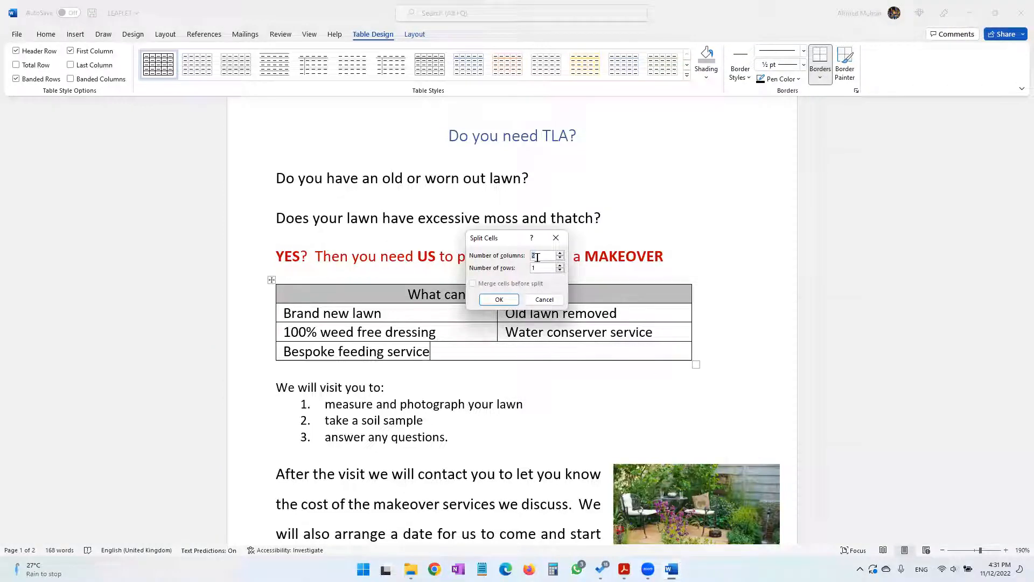
click(499, 300)
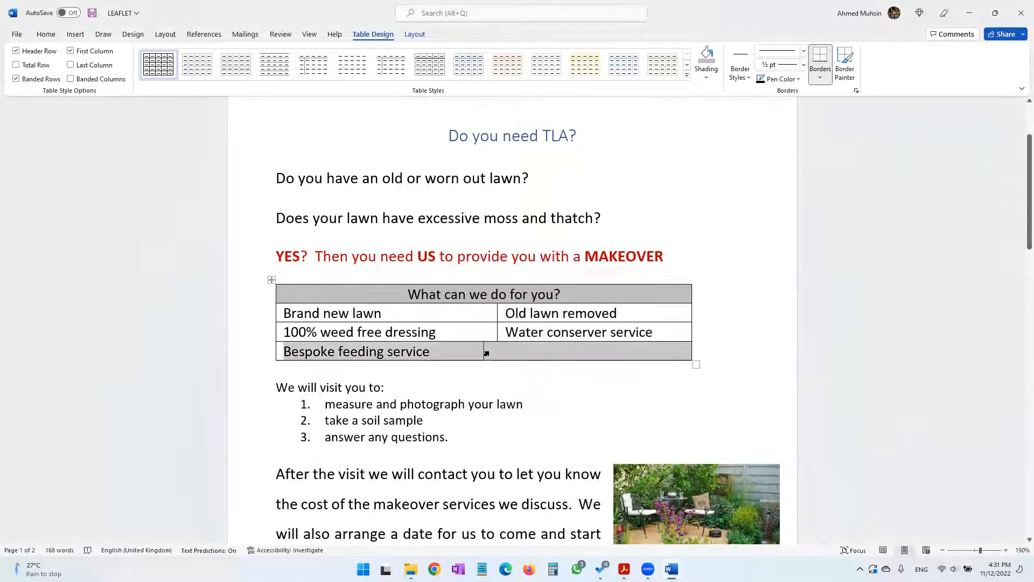
Enter "Watering regime" in the blank cell of the table's fourth row, as worded in the practical paper
click(509, 353)
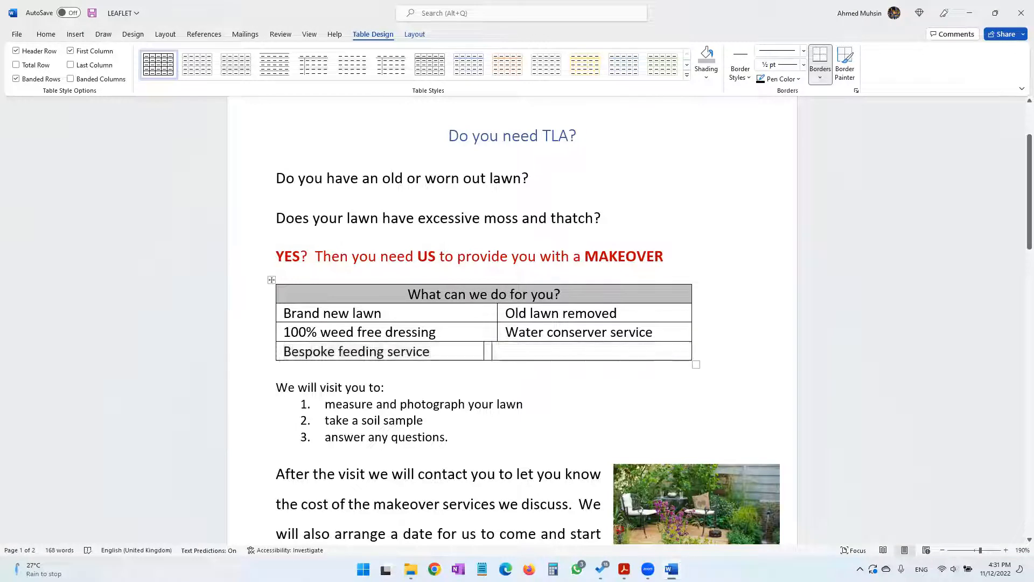
click(624, 569)
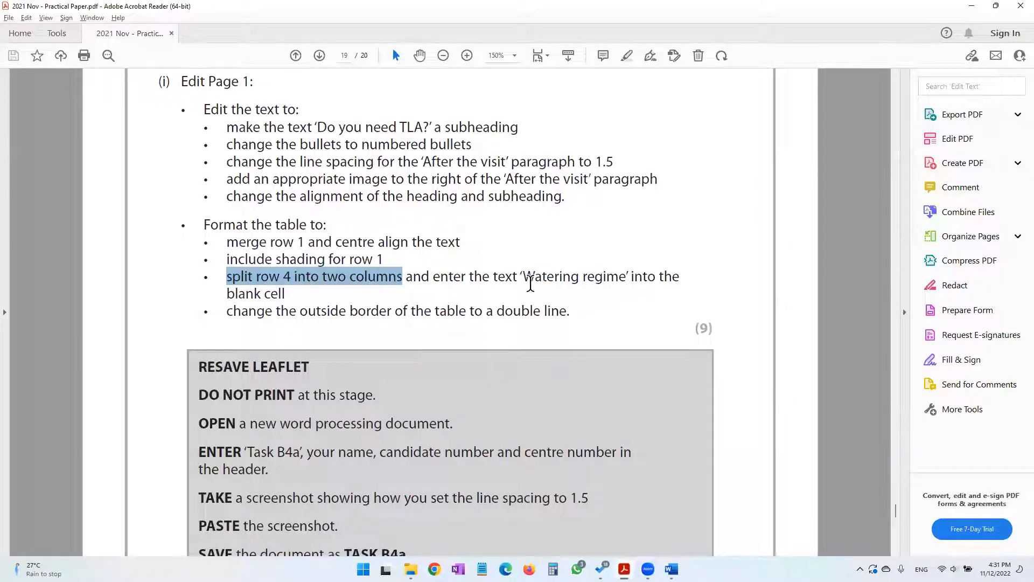
click(972, 10)
text(Watering regime)
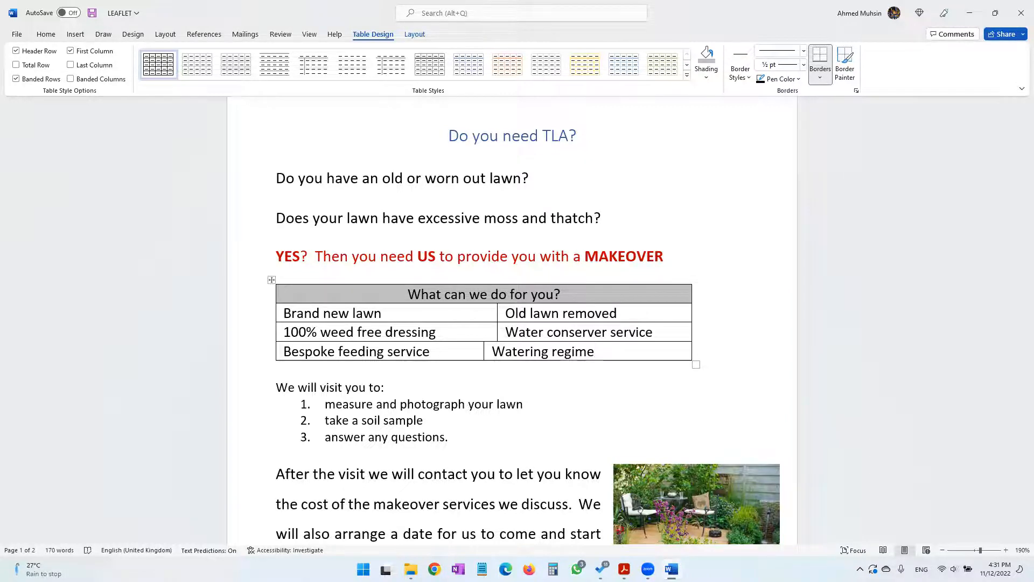
Check the border instruction in the practical paper and apply a ½ pt double line to all borders of the leaflet table
click(624, 569)
drag(290, 311, 559, 313)
click(975, 8)
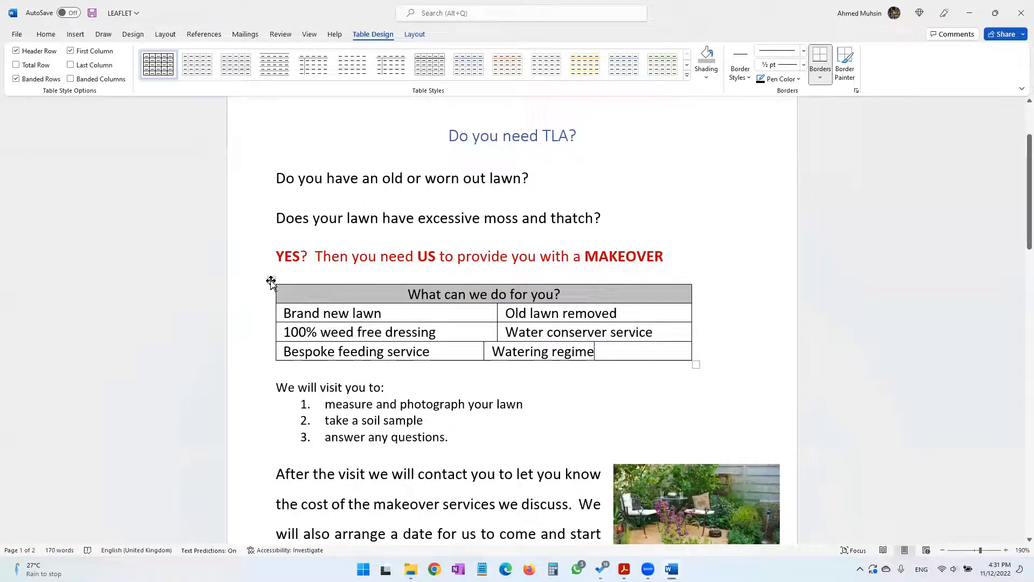
click(288, 317)
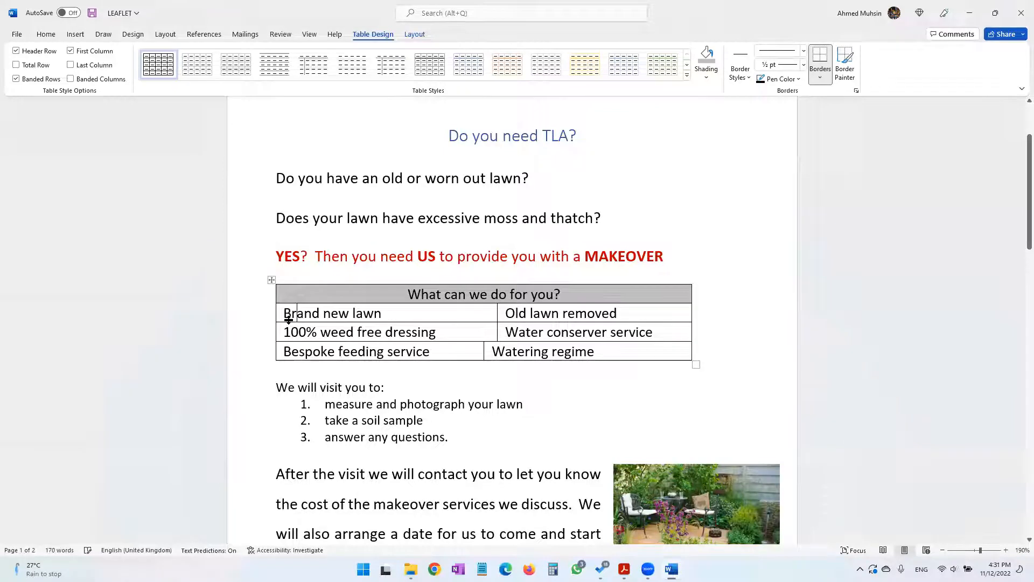
click(272, 280)
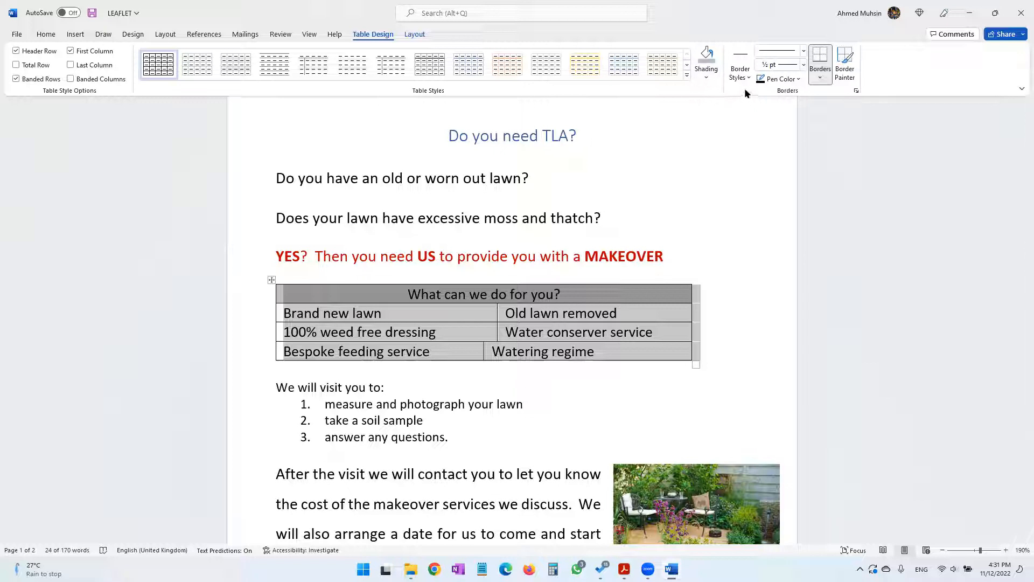
click(821, 77)
click(860, 326)
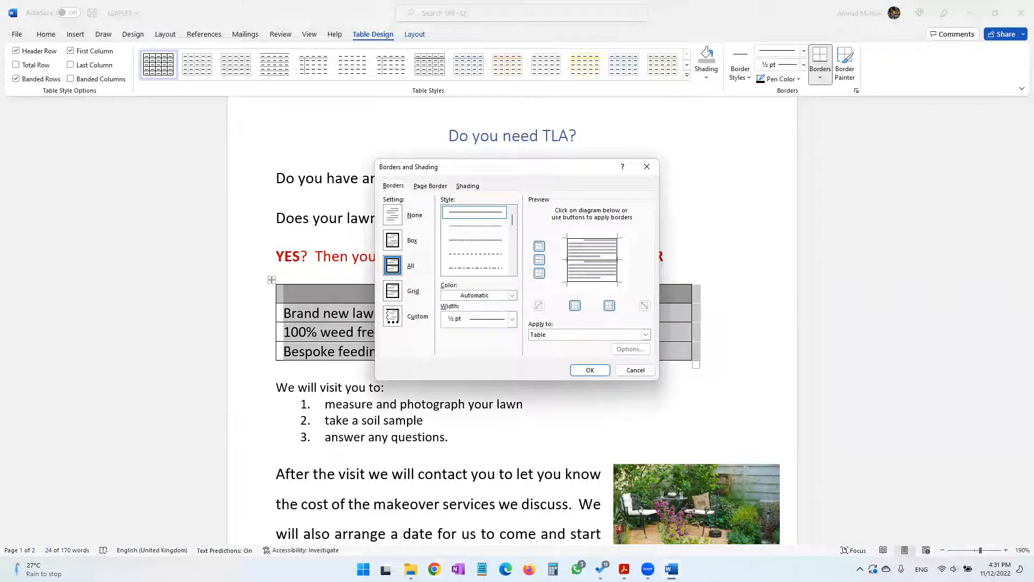
click(624, 569)
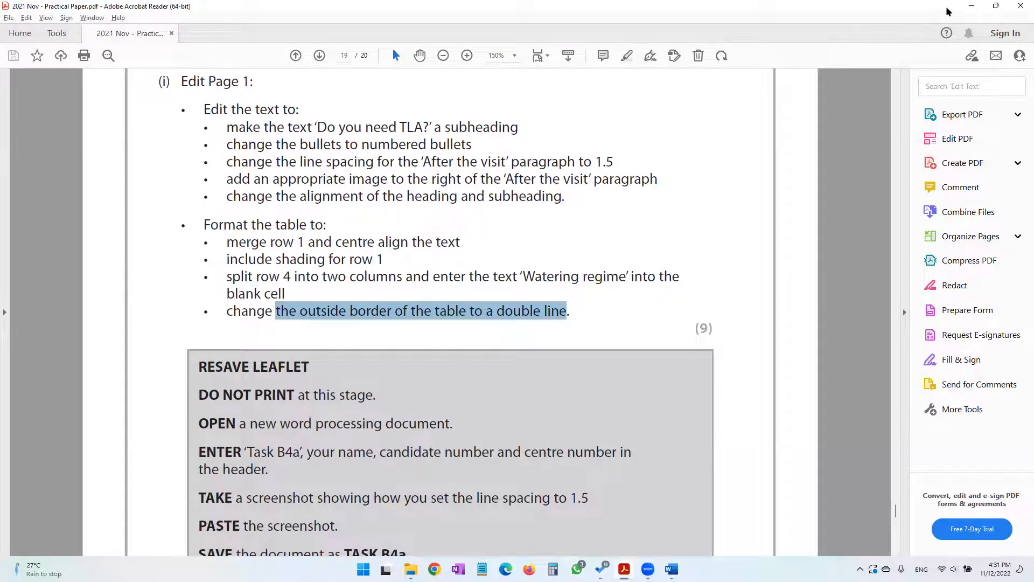
click(971, 8)
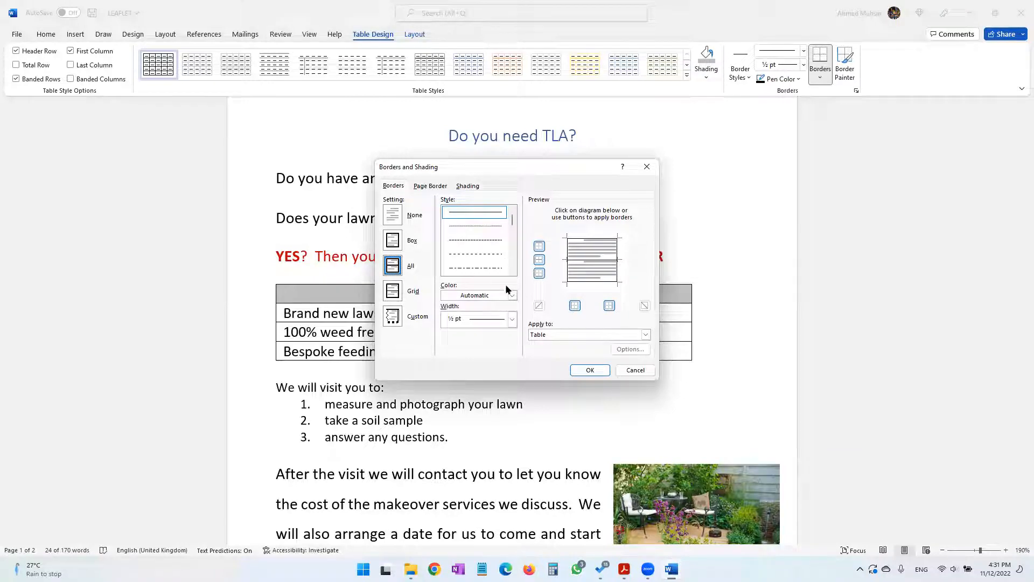
click(512, 270)
click(512, 271)
click(513, 271)
click(492, 261)
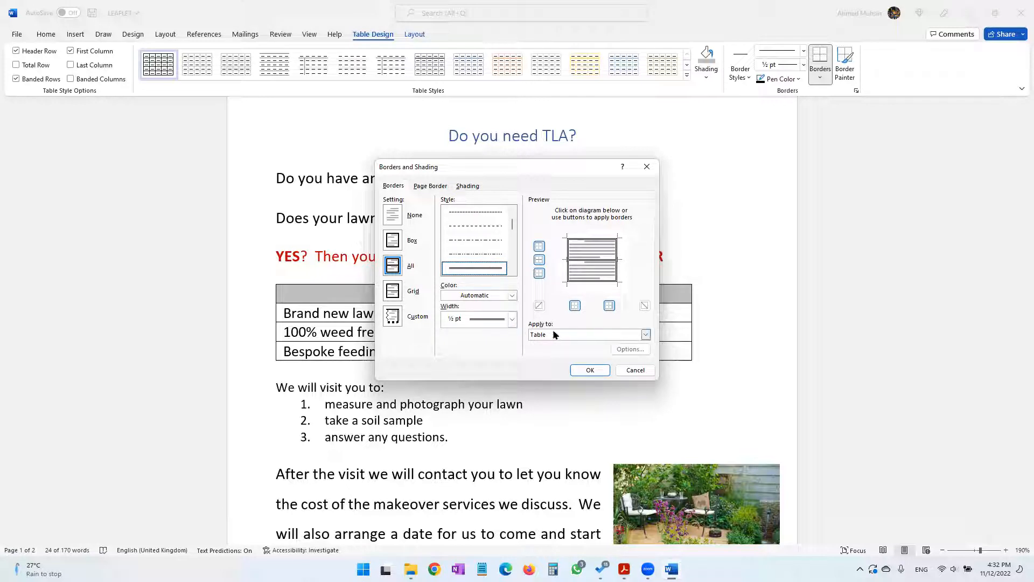
click(590, 371)
click(741, 424)
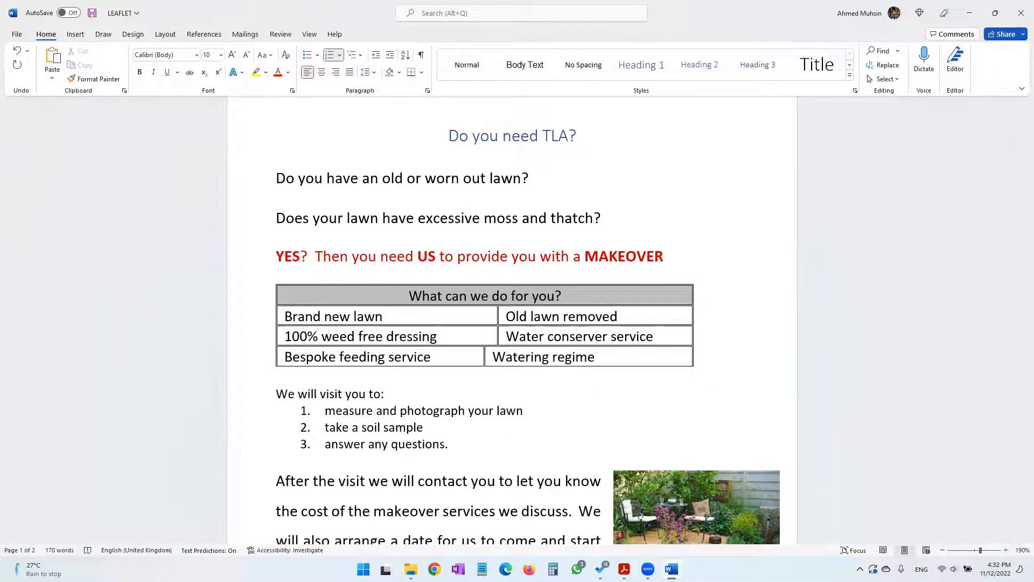
Recheck the outside border instruction in the practical paper and undo the double line on all borders of the leaflet table
key(alt+Tab)
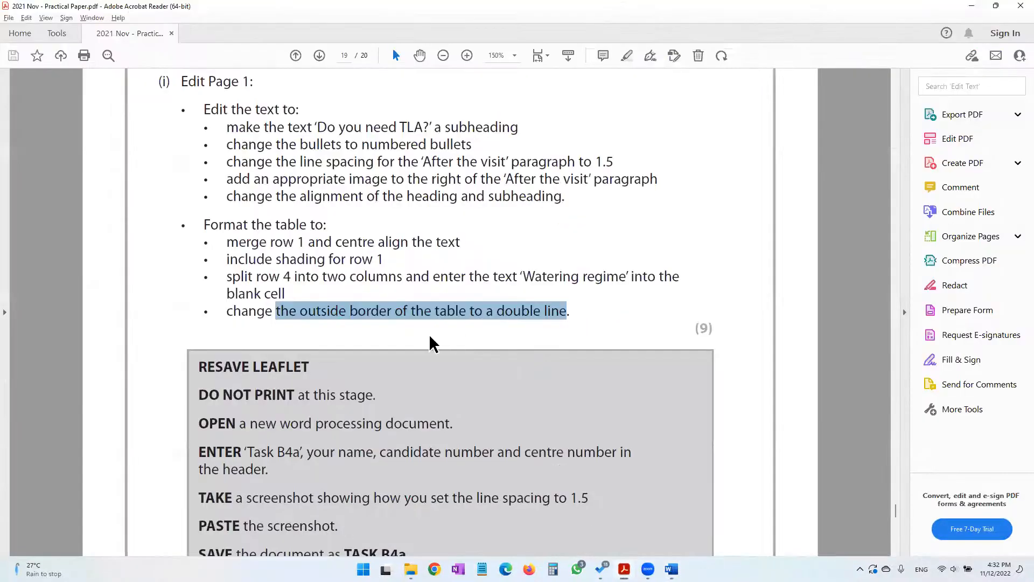
drag(292, 356, 268, 367)
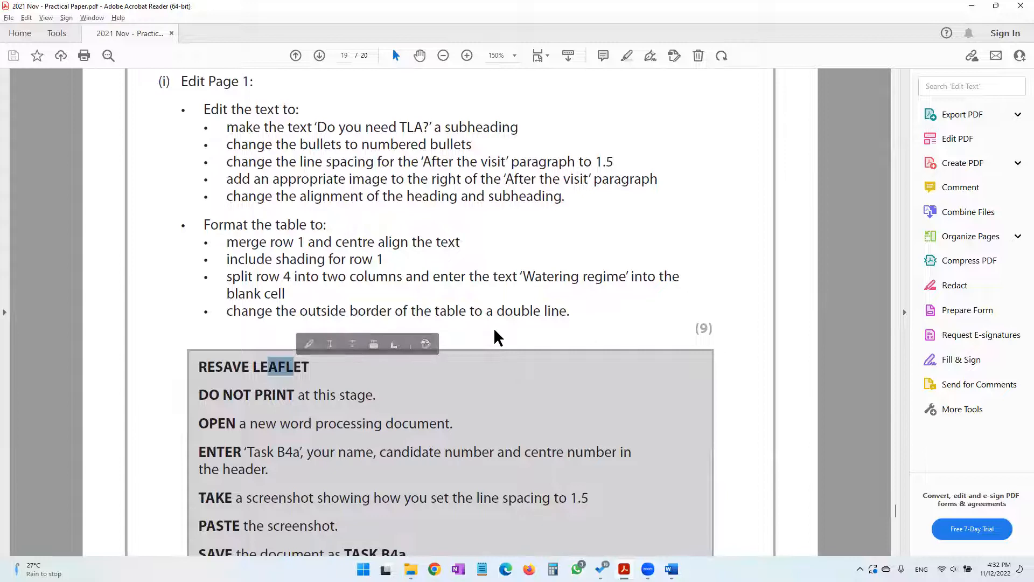
drag(299, 313, 383, 313)
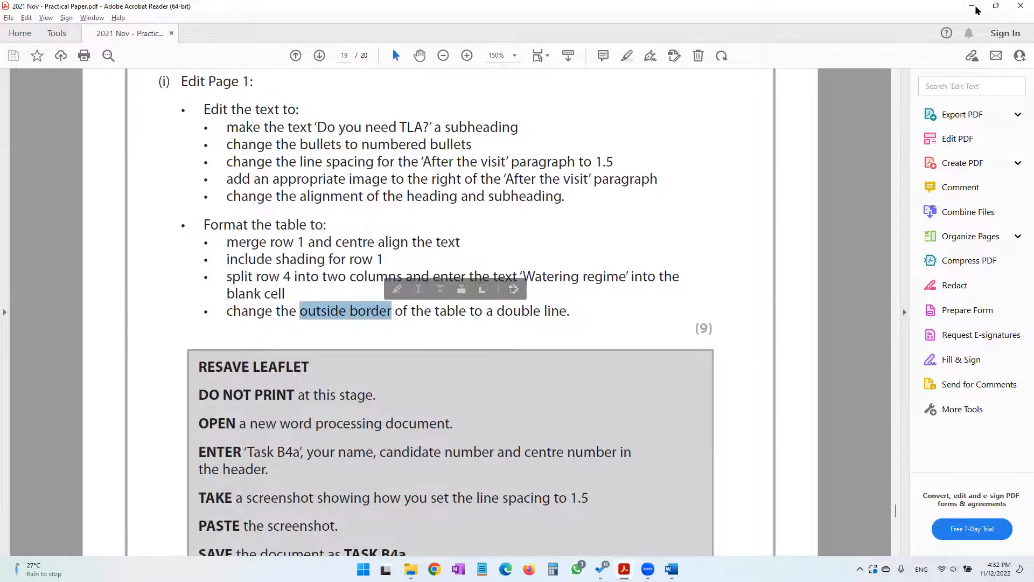
key(alt+Tab)
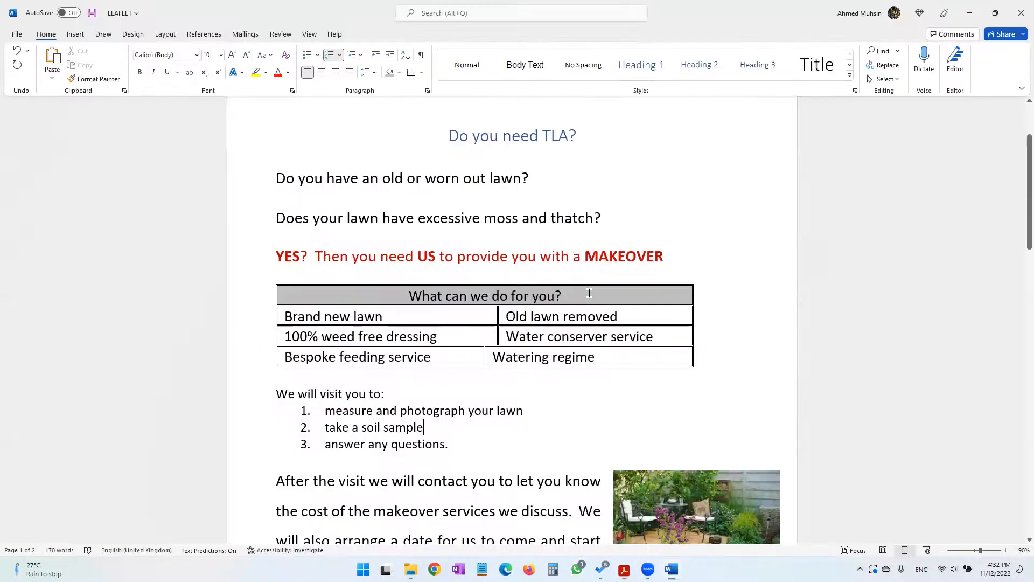
click(17, 51)
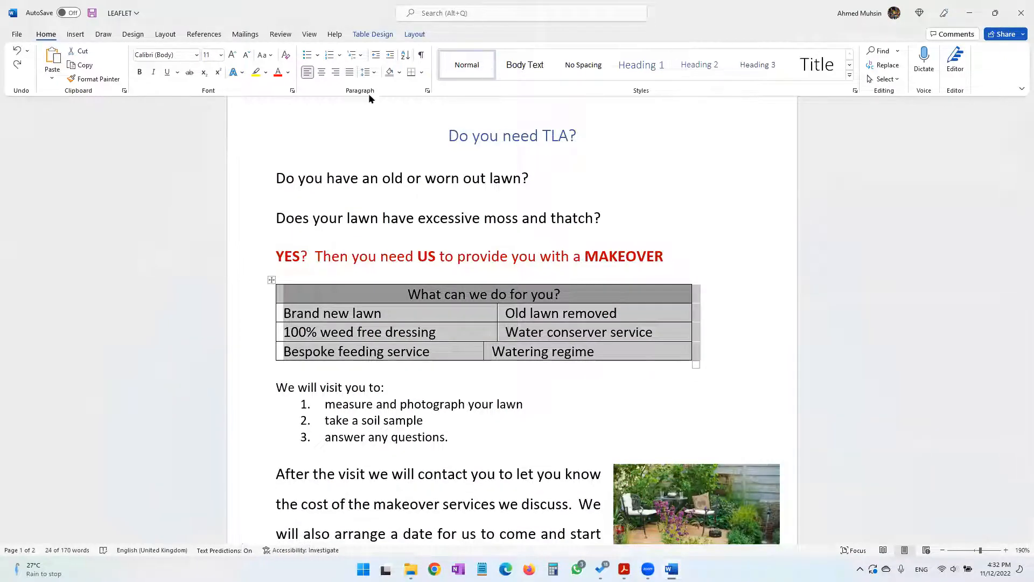
Apply a ½ pt double-line border to the whole table with the inside horizontal lines removed
click(372, 34)
click(812, 78)
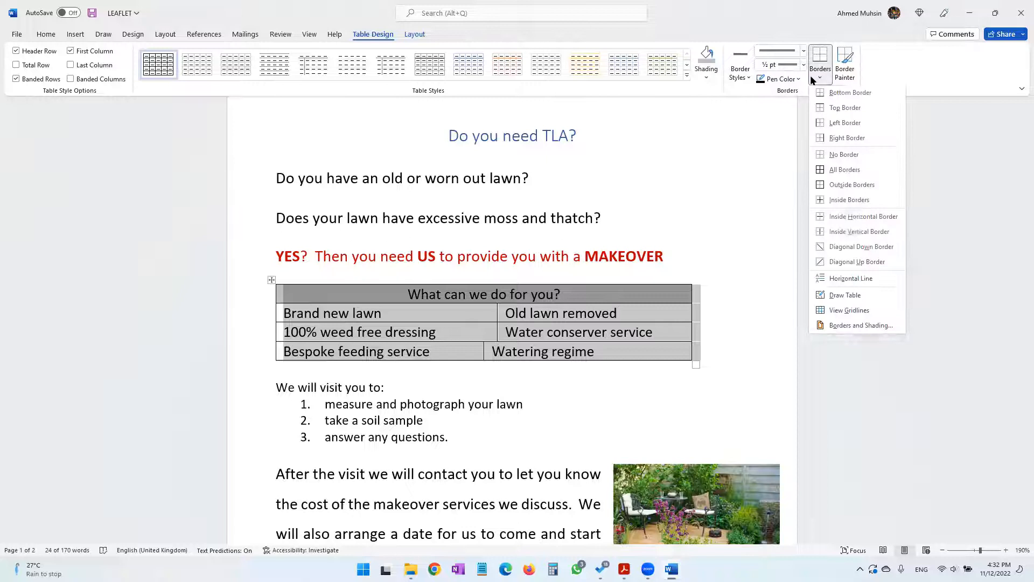
click(846, 325)
scroll(518, 273, down, 3)
click(491, 254)
click(505, 270)
click(576, 334)
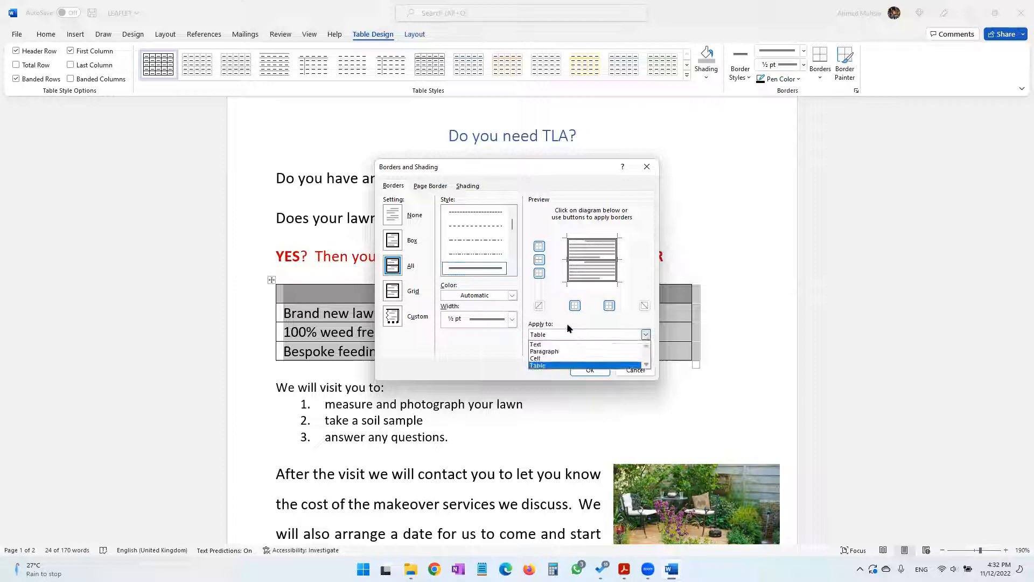
click(567, 320)
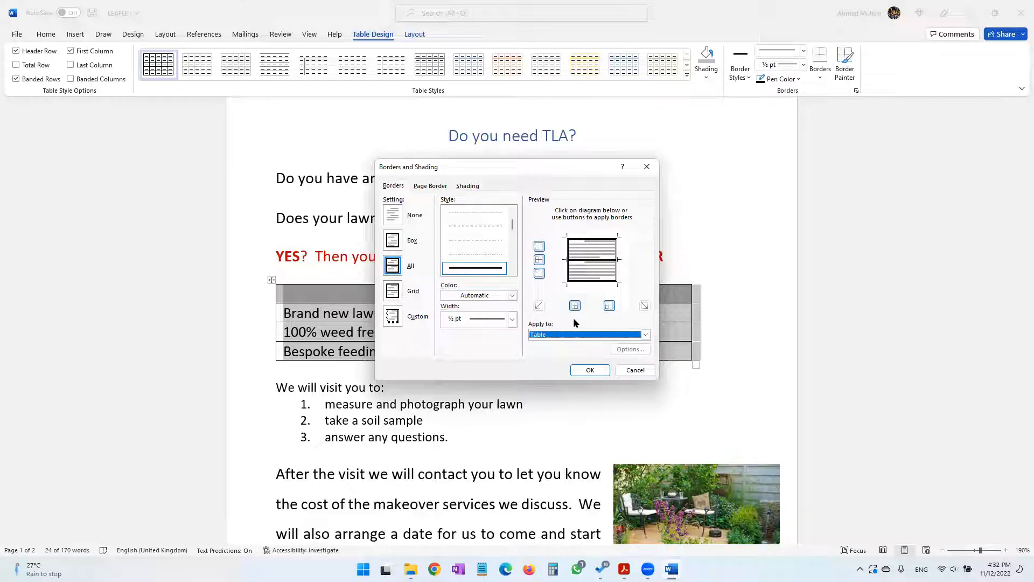
click(540, 261)
click(539, 262)
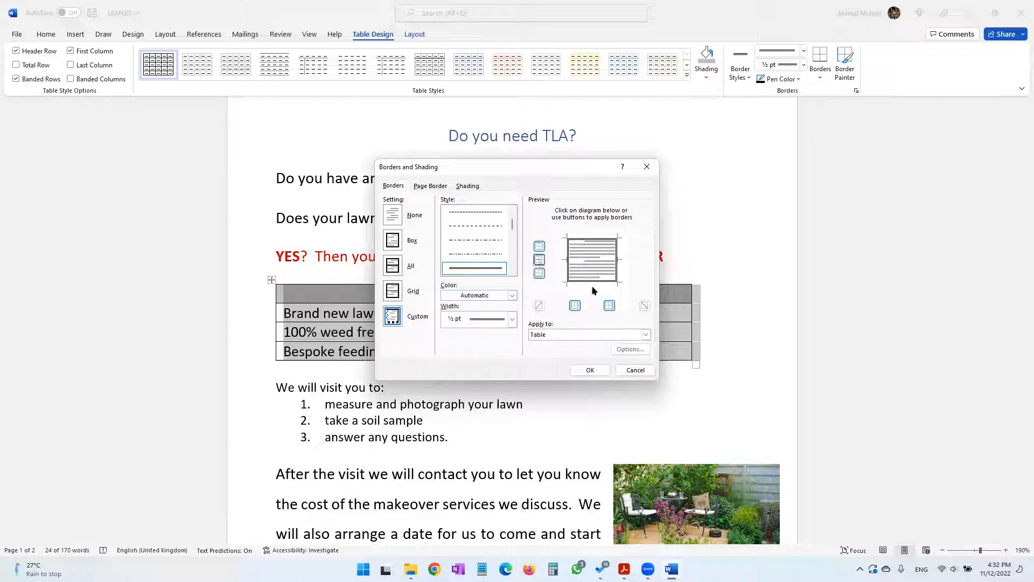
click(591, 370)
click(565, 371)
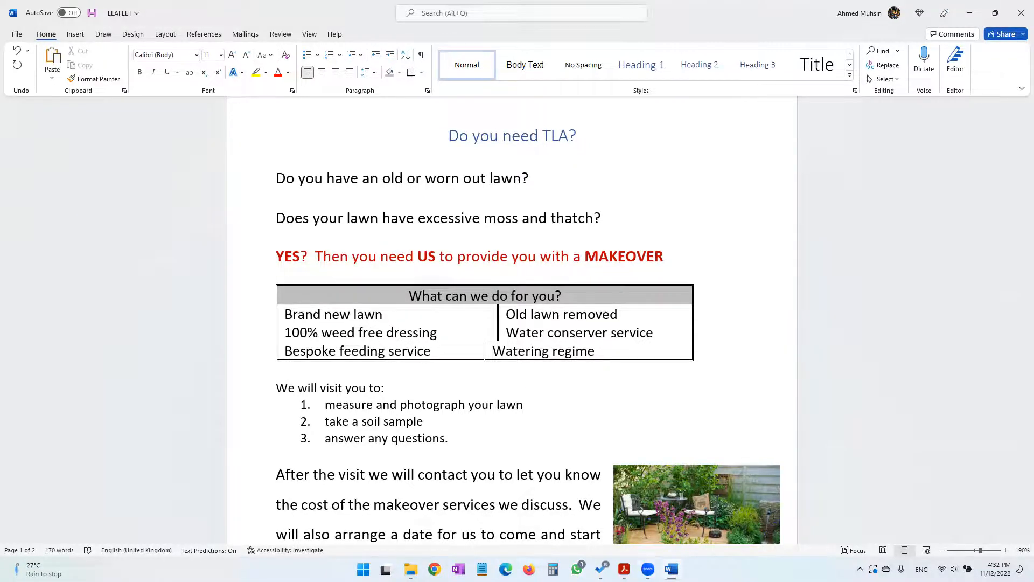
Recheck the outside border instruction in the practical paper and put the inside horizontal lines back in the leaflet table
key(alt+Tab)
click(327, 319)
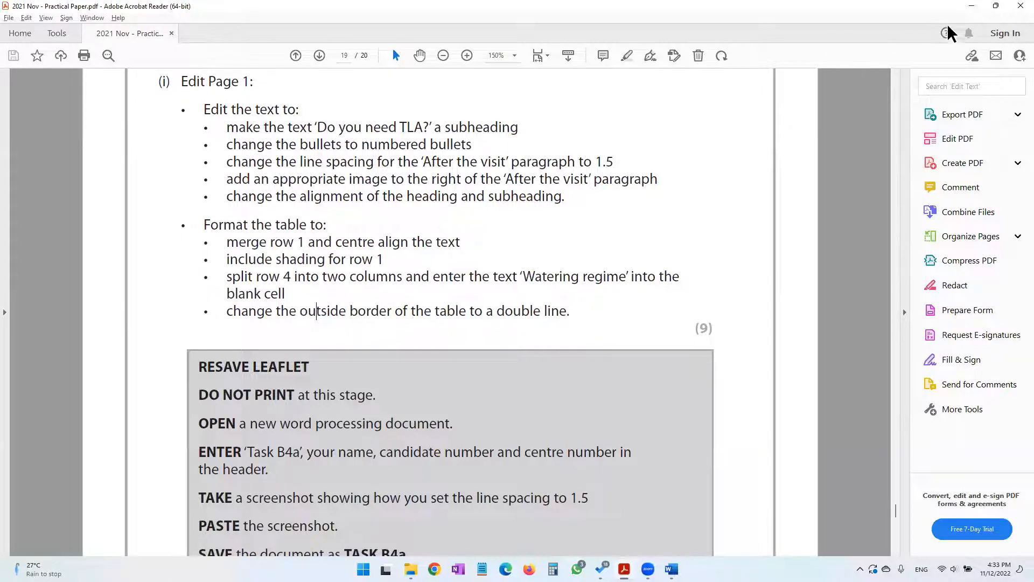
click(970, 11)
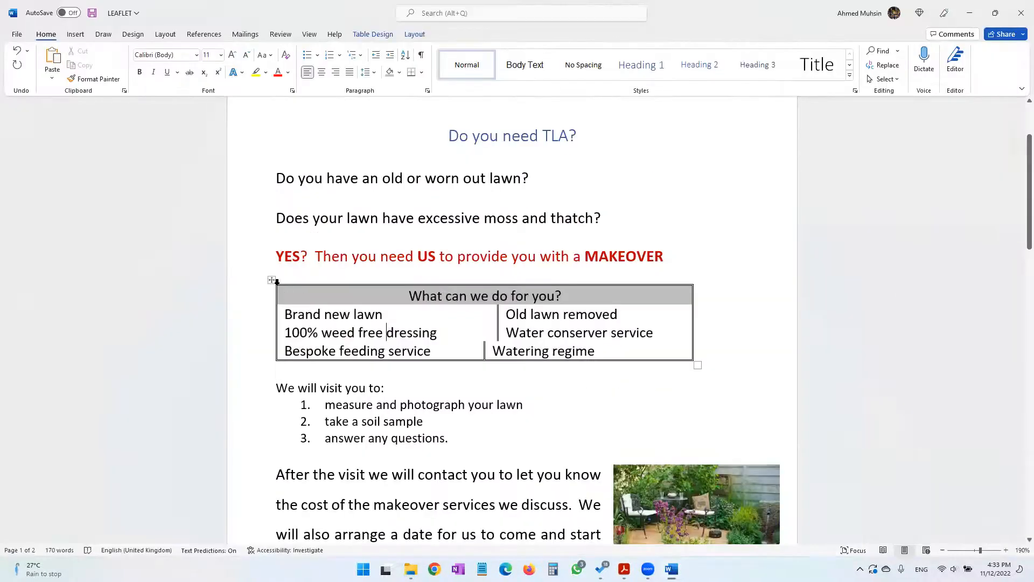
click(272, 279)
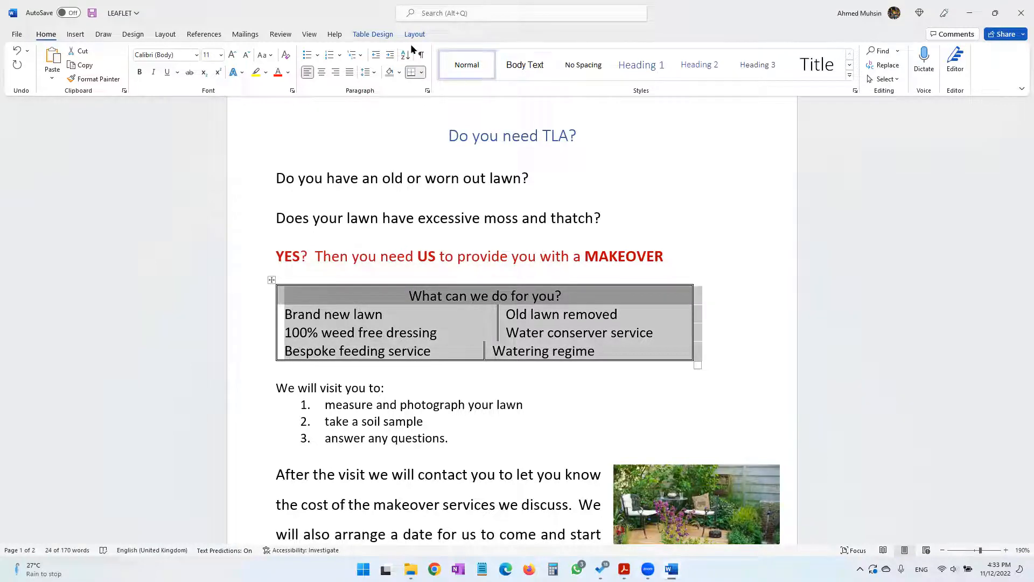
click(379, 36)
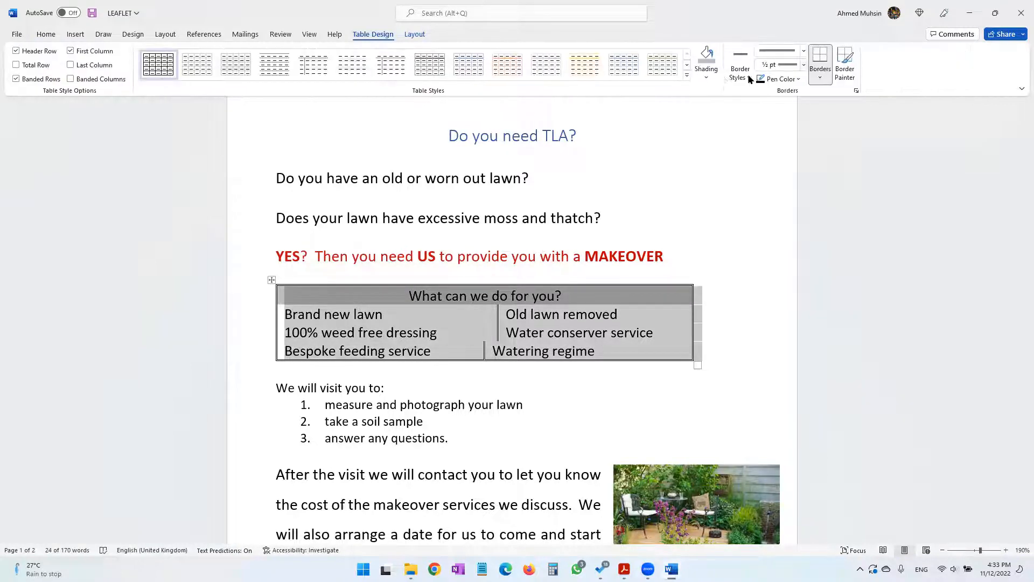
click(820, 77)
click(838, 326)
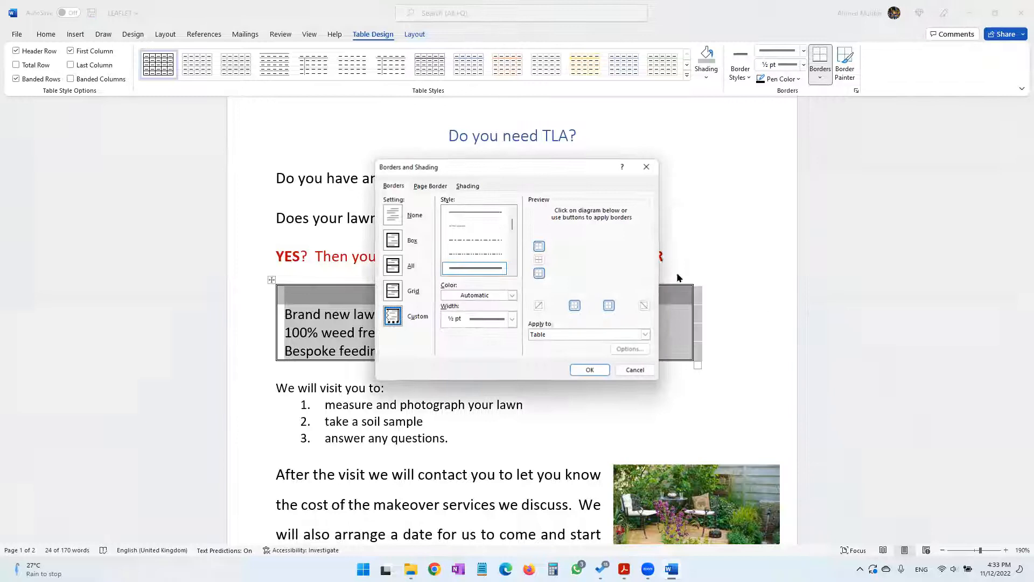
click(539, 260)
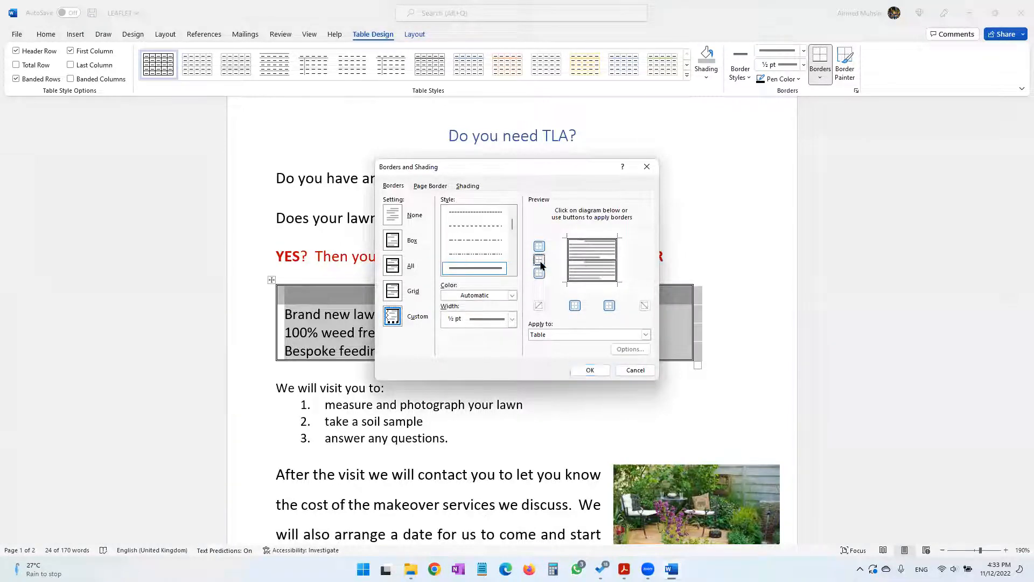
scroll(491, 229, up, 1)
click(491, 214)
click(591, 369)
click(578, 339)
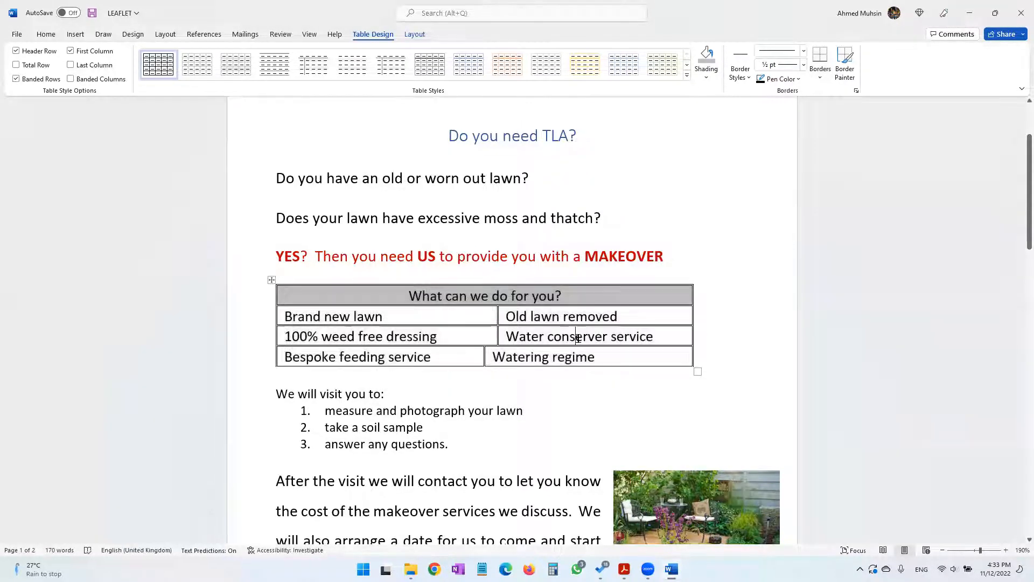
Apply a ½ pt single line to all borders of the selected table
click(271, 280)
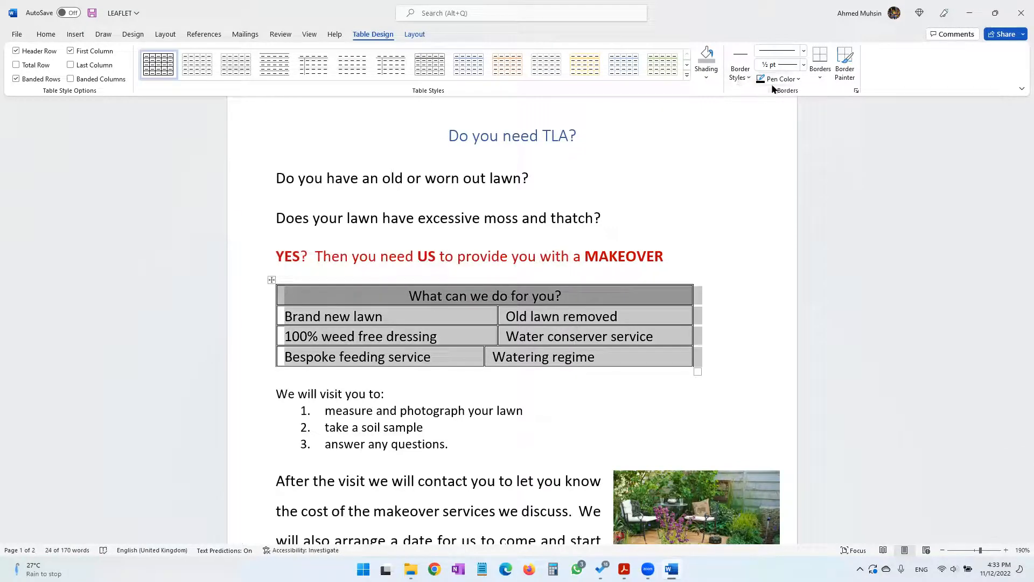
click(427, 321)
drag(327, 300, 553, 357)
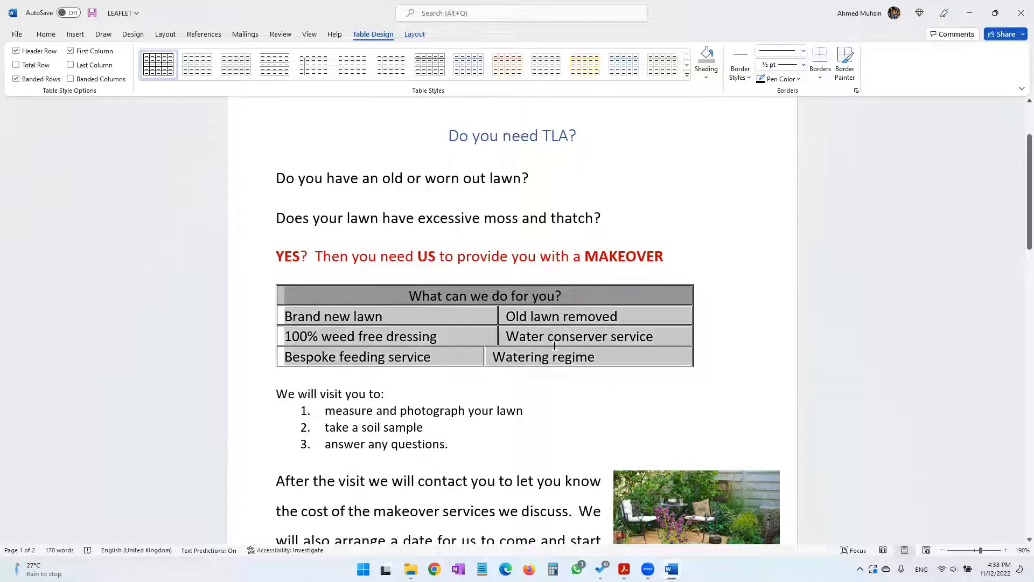
click(740, 67)
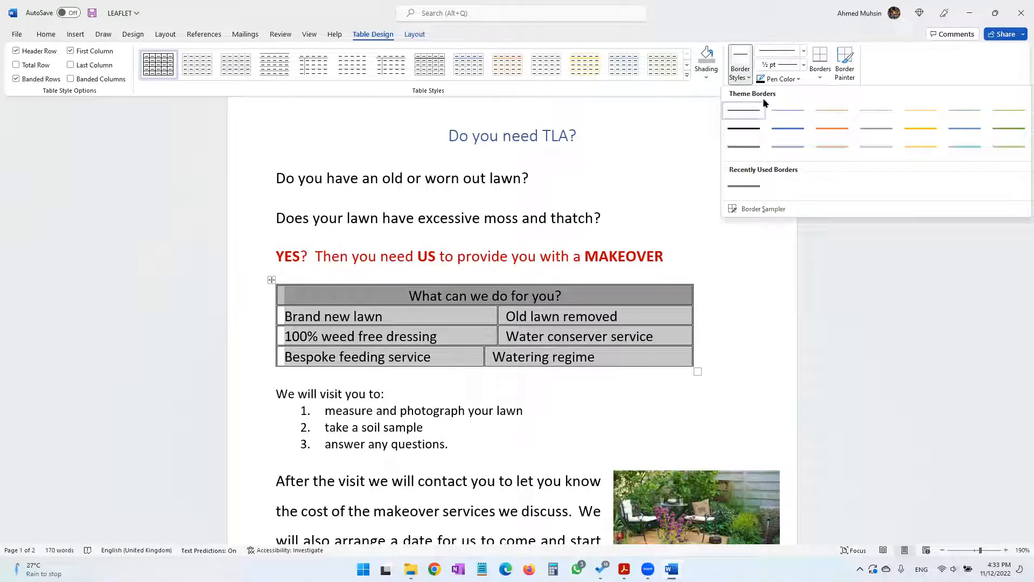
click(812, 74)
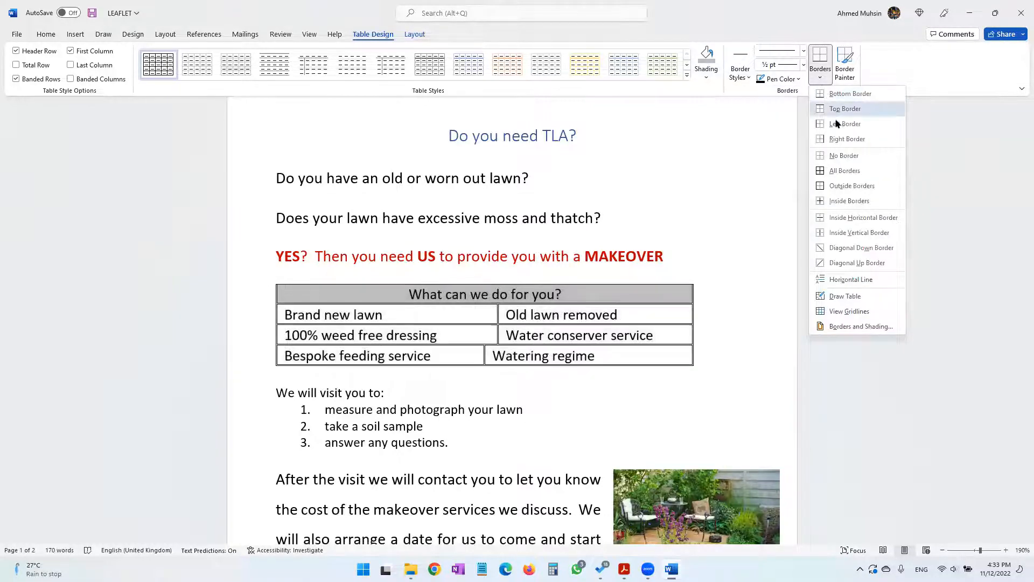
click(845, 171)
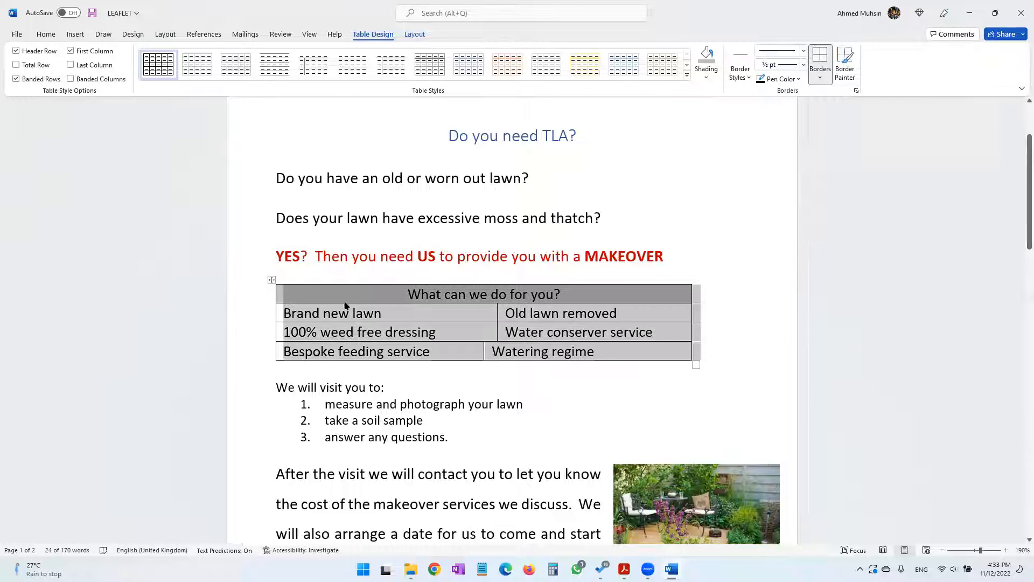
Switch the table's outside borders off and on again
click(821, 78)
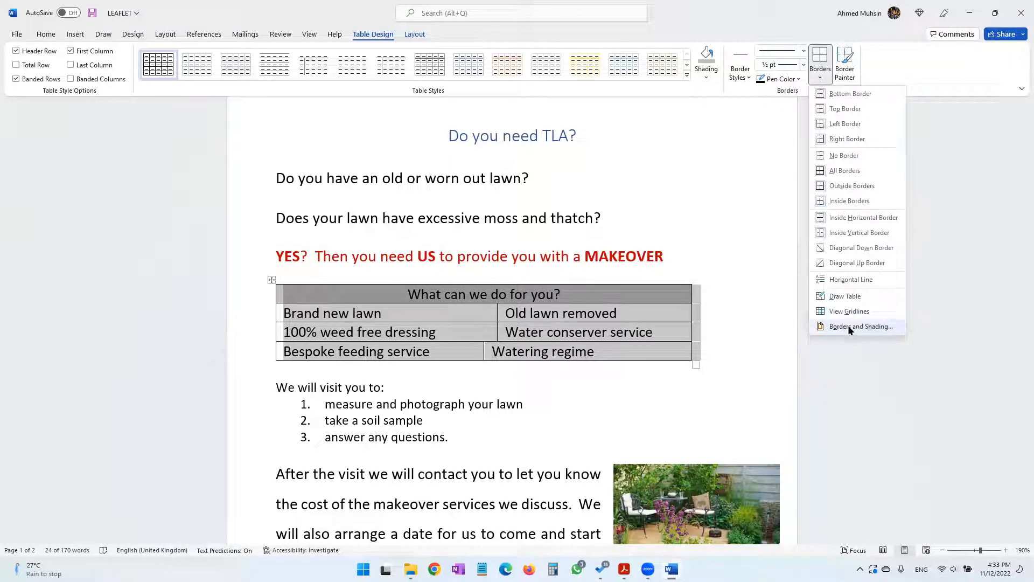
click(861, 185)
click(820, 76)
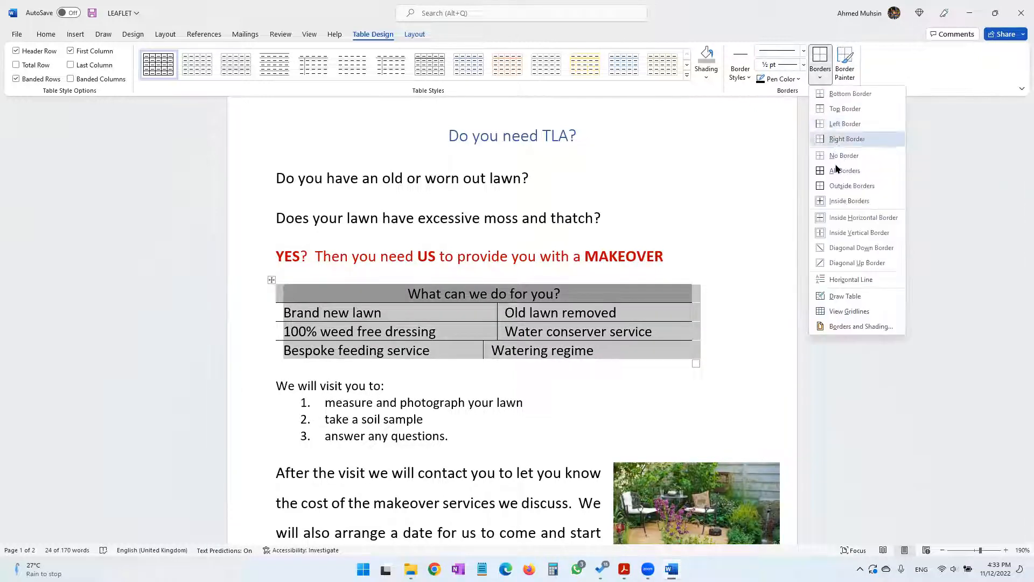
click(836, 187)
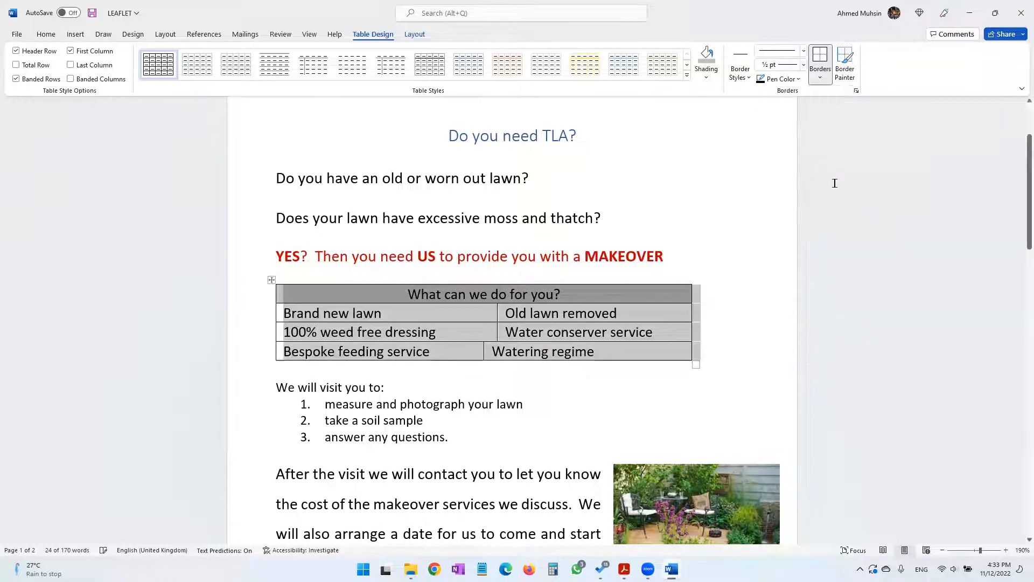
Apply a ½ pt double-line border to the whole table with the Box setting, leaving no inside lines
click(820, 77)
click(830, 323)
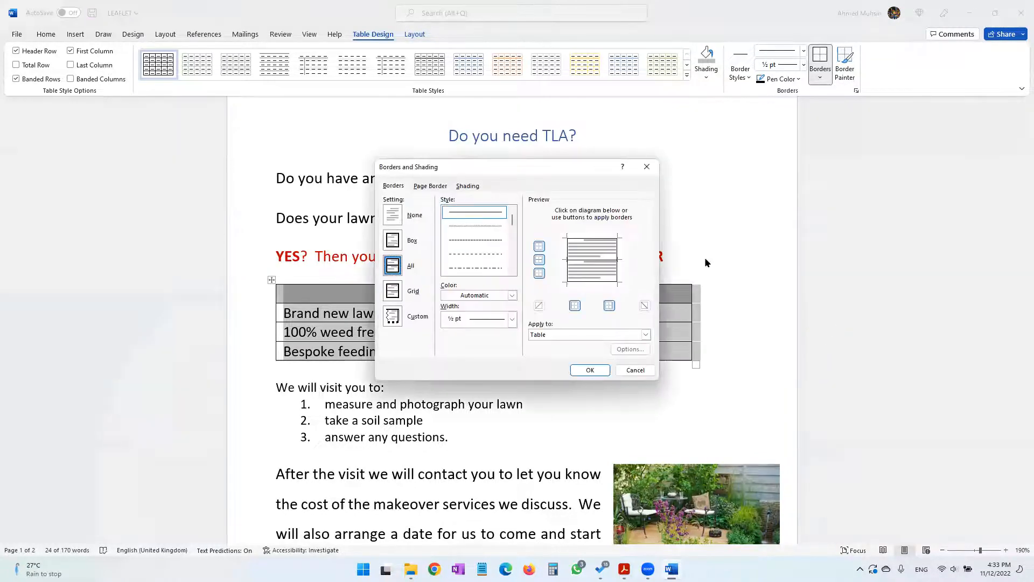
drag(553, 169, 653, 115)
scroll(616, 220, down, 1)
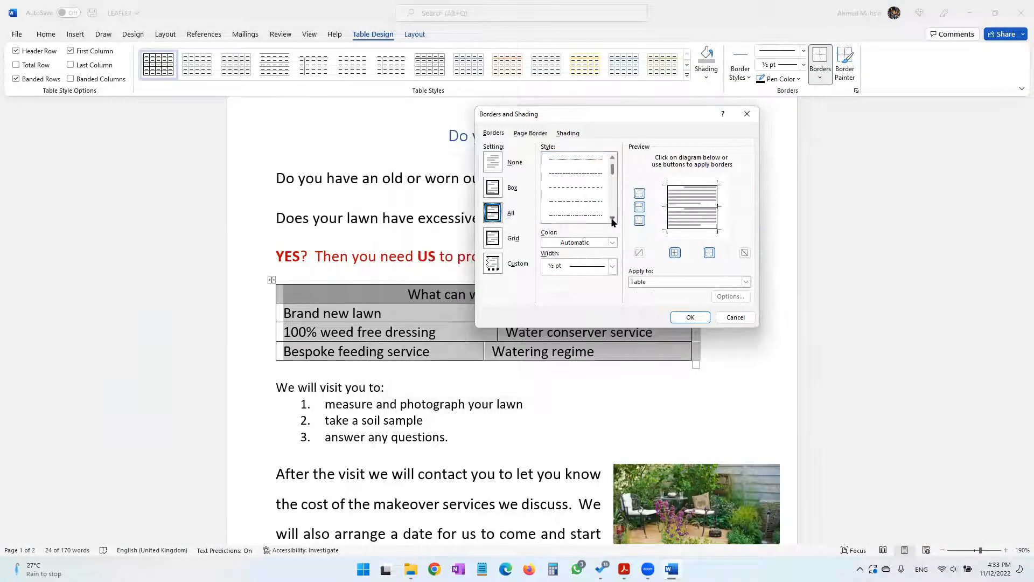
click(595, 216)
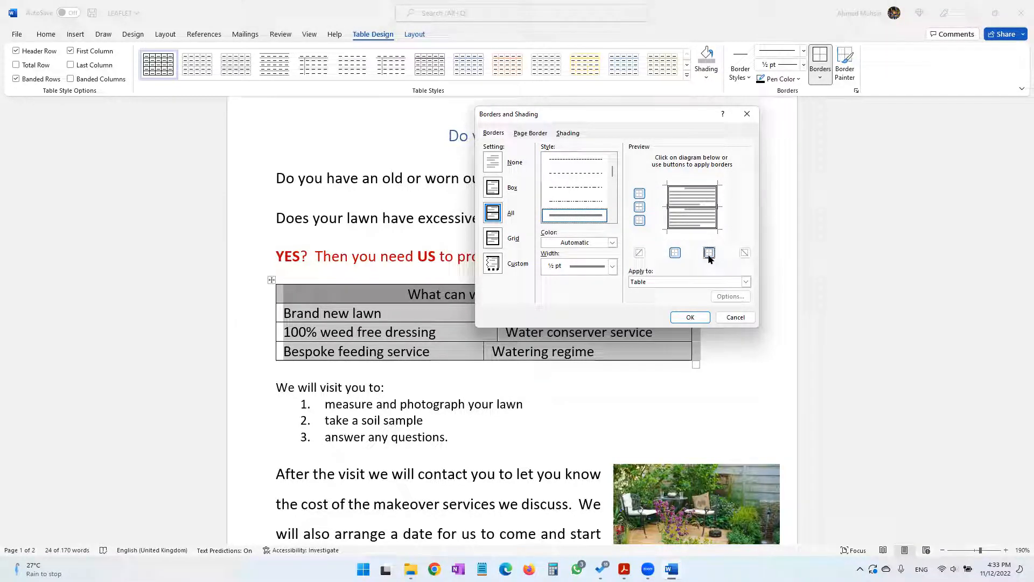
click(640, 195)
click(640, 208)
click(642, 221)
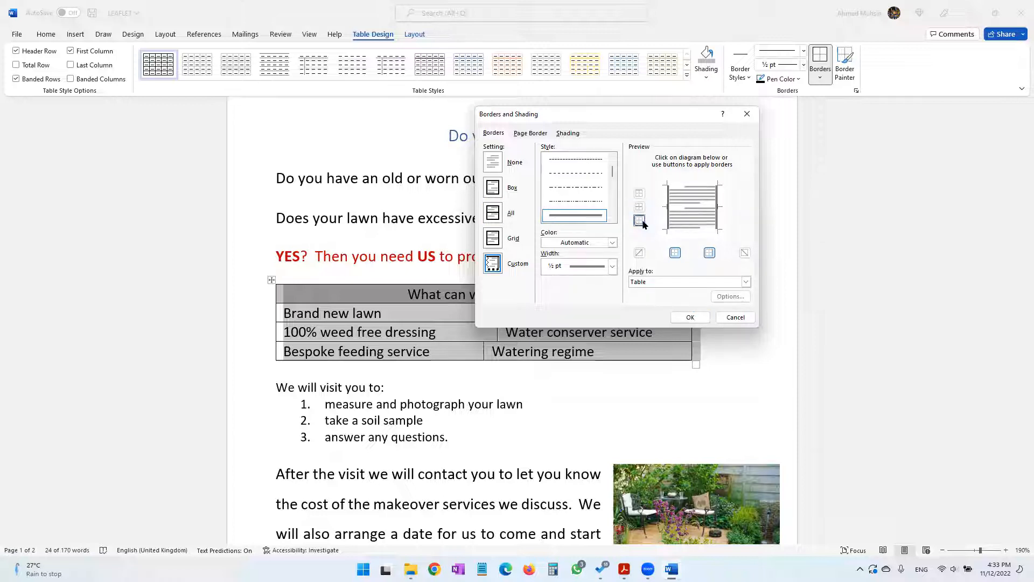
click(639, 194)
click(640, 221)
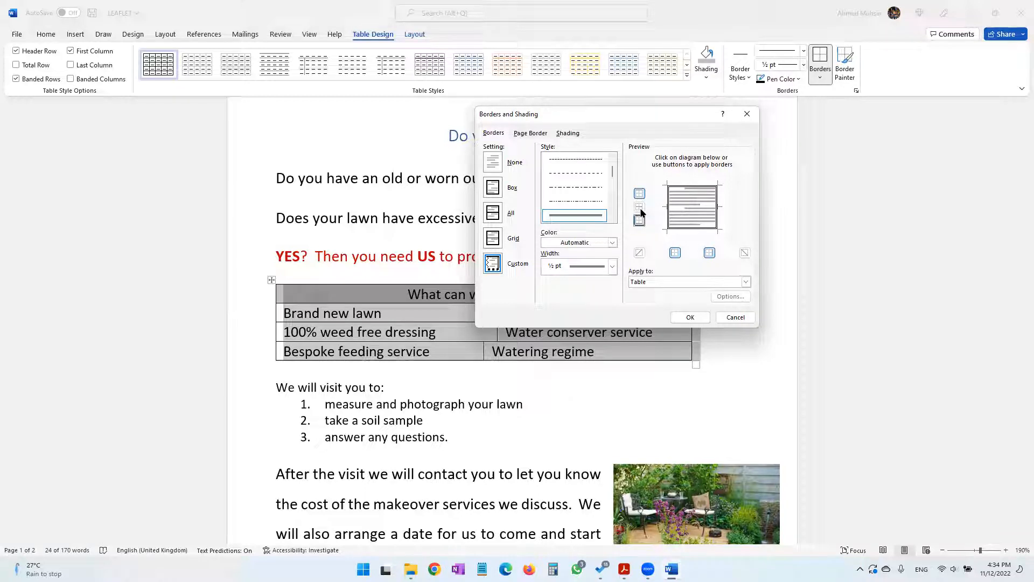
click(511, 192)
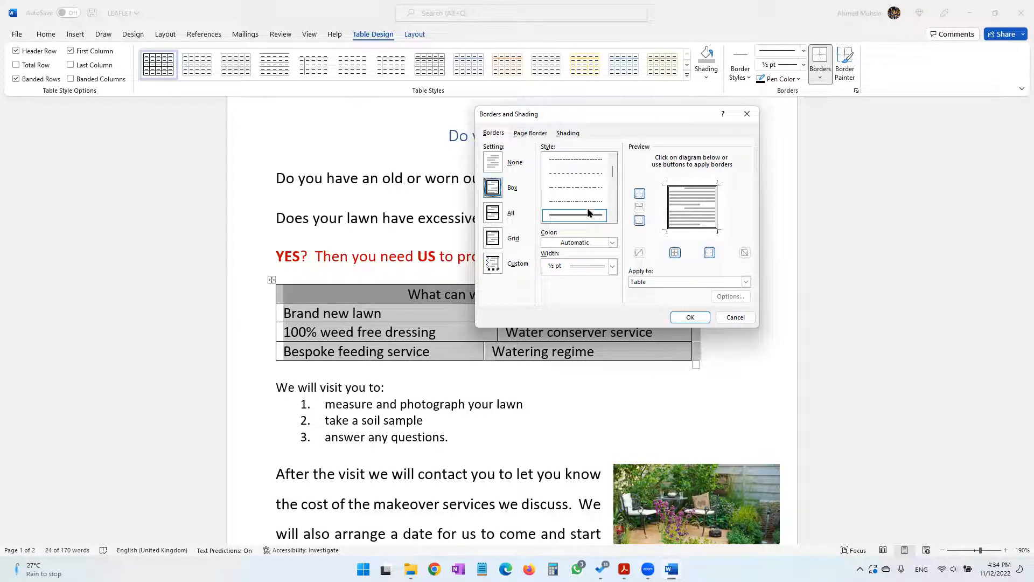
click(695, 316)
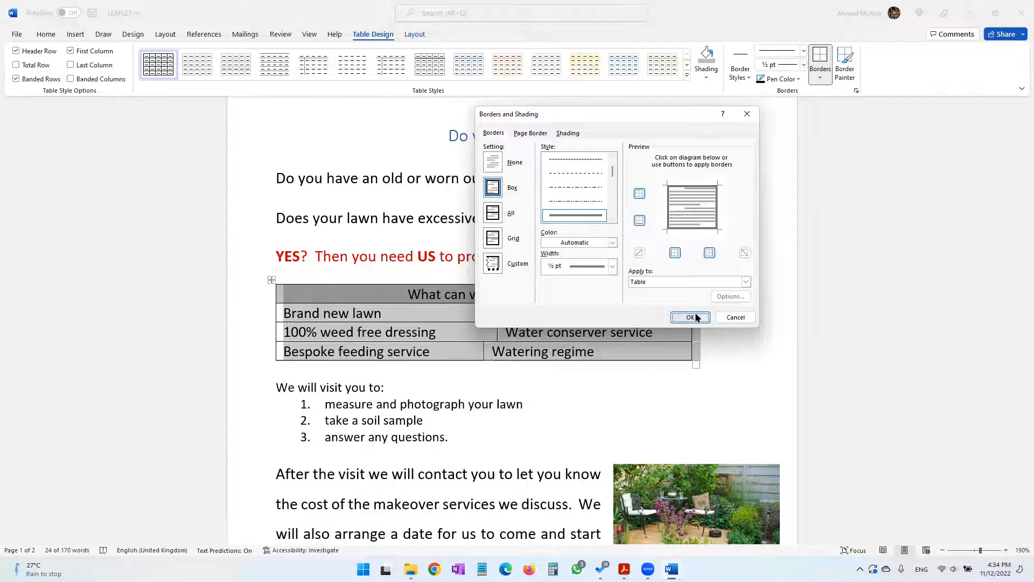
click(702, 325)
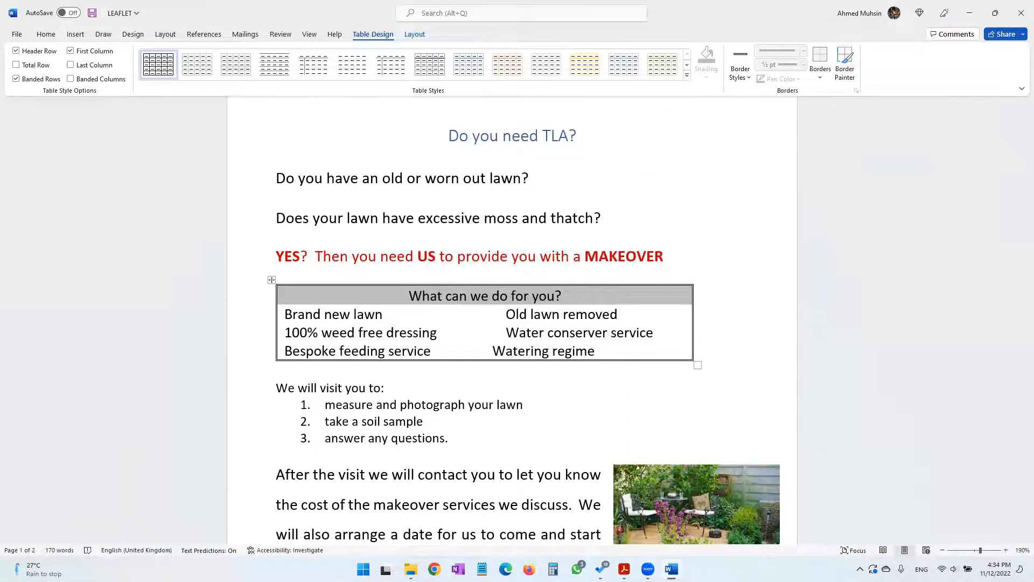
Check the resave instruction in the practical paper and save the LEAFLET document
key(alt+Tab)
scroll(434, 347, down, 5)
drag(249, 186, 304, 187)
click(671, 569)
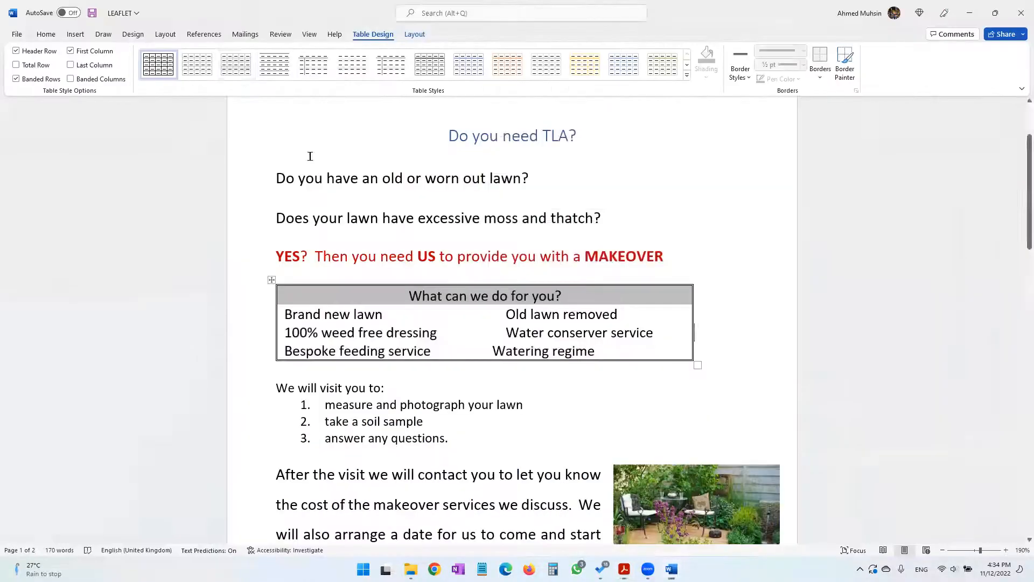
click(92, 14)
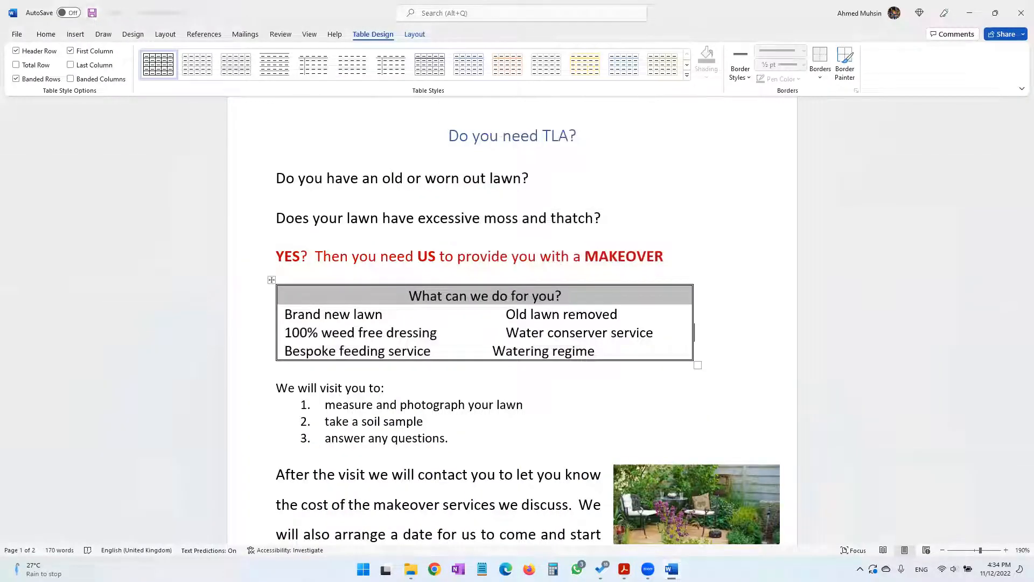
Check the practical paper's instructions for opening a new word processing document and saving it as TASK B4a
key(alt+Tab)
drag(239, 242, 443, 243)
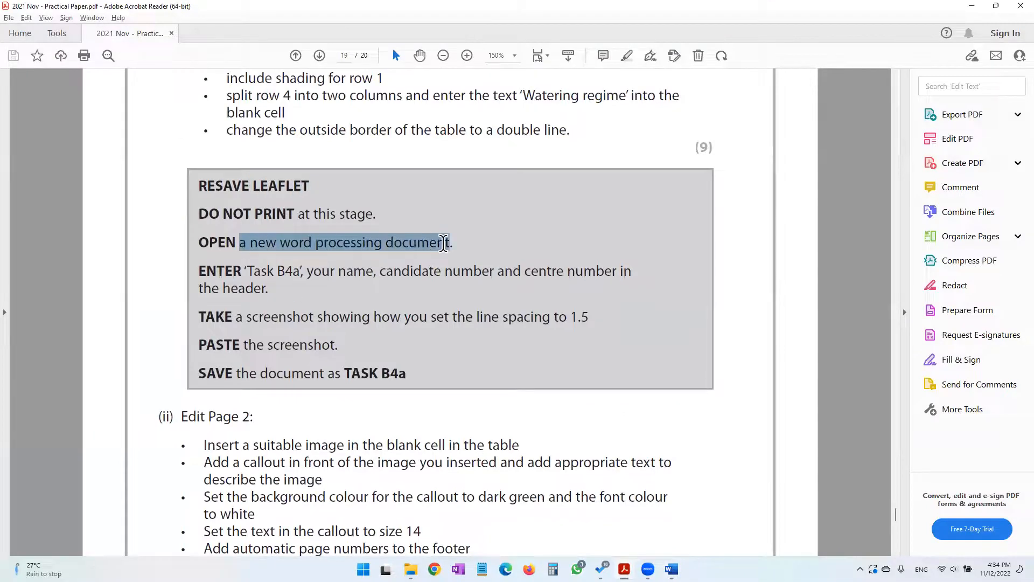
drag(277, 242, 452, 243)
key(alt+Tab)
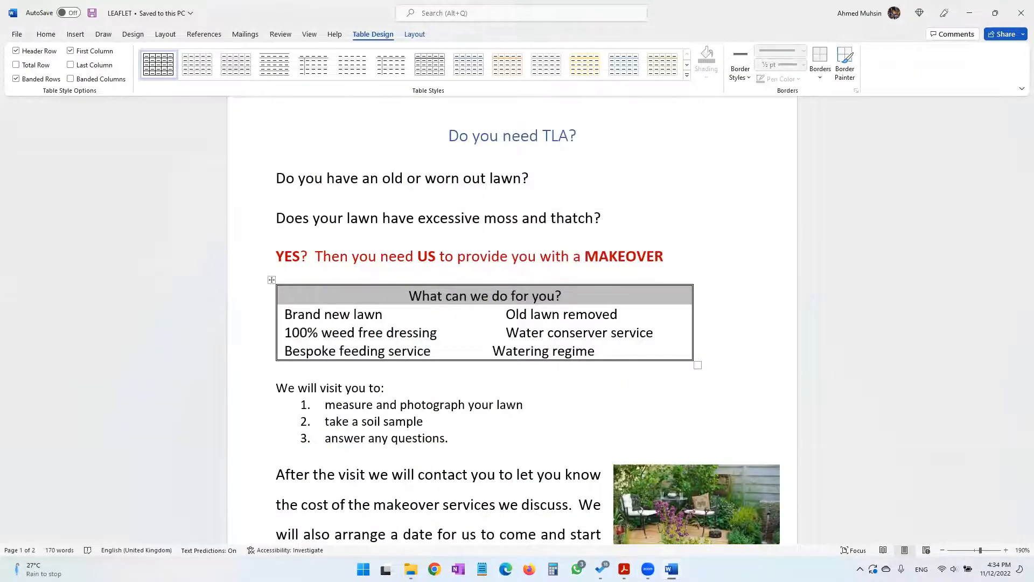
key(alt+Tab)
drag(345, 372, 398, 380)
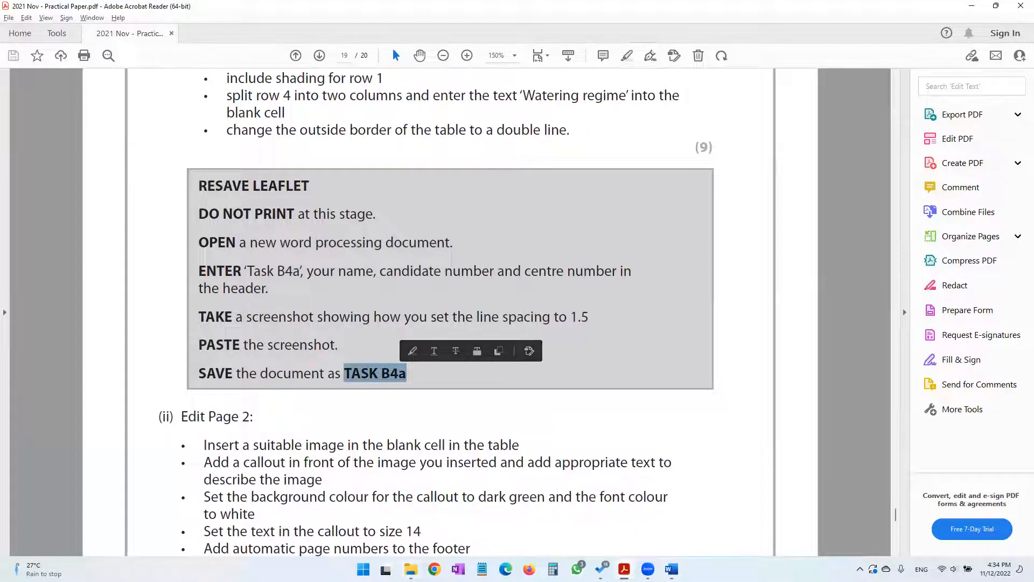
Create a new Microsoft Word document named TASK B4 in the 2021 November folder in File Explorer
mouse_move(411, 569)
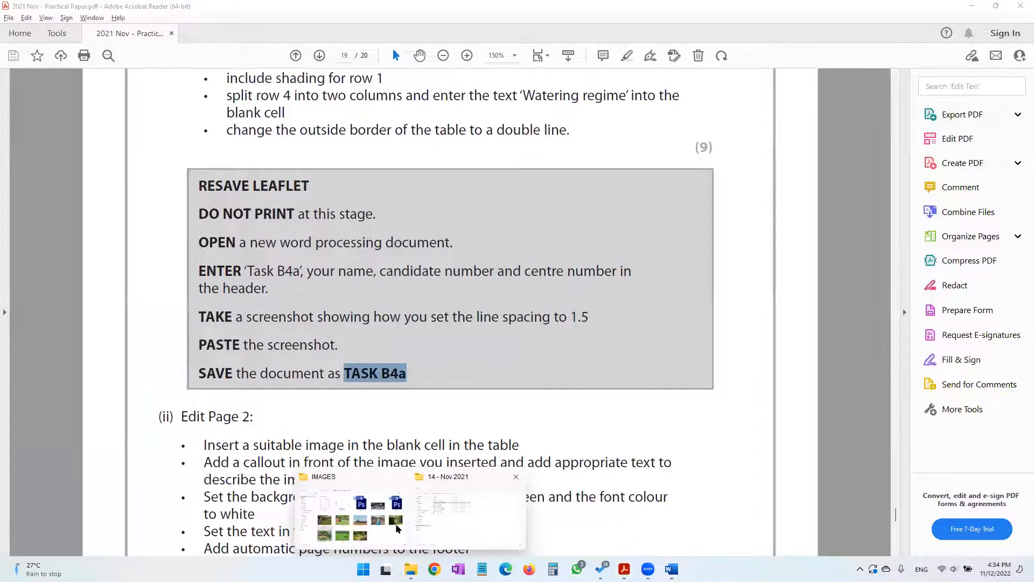
click(381, 531)
click(62, 55)
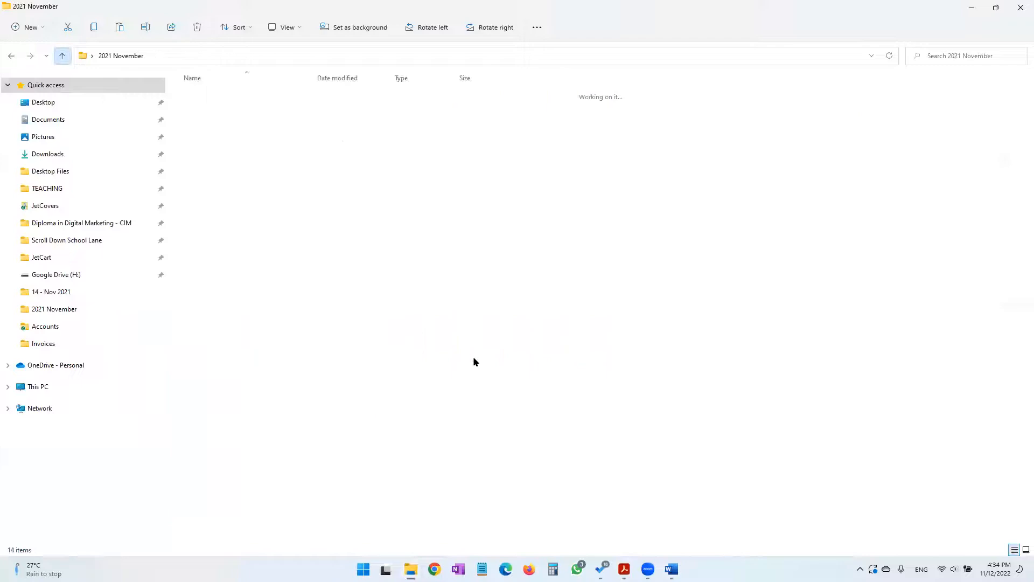
right_click(485, 365)
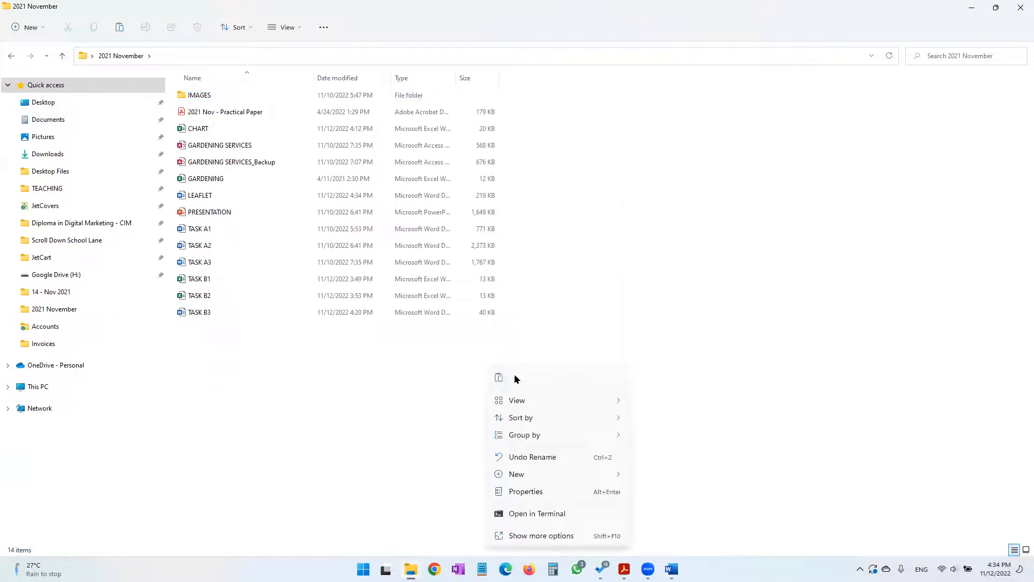
mouse_move(522, 478)
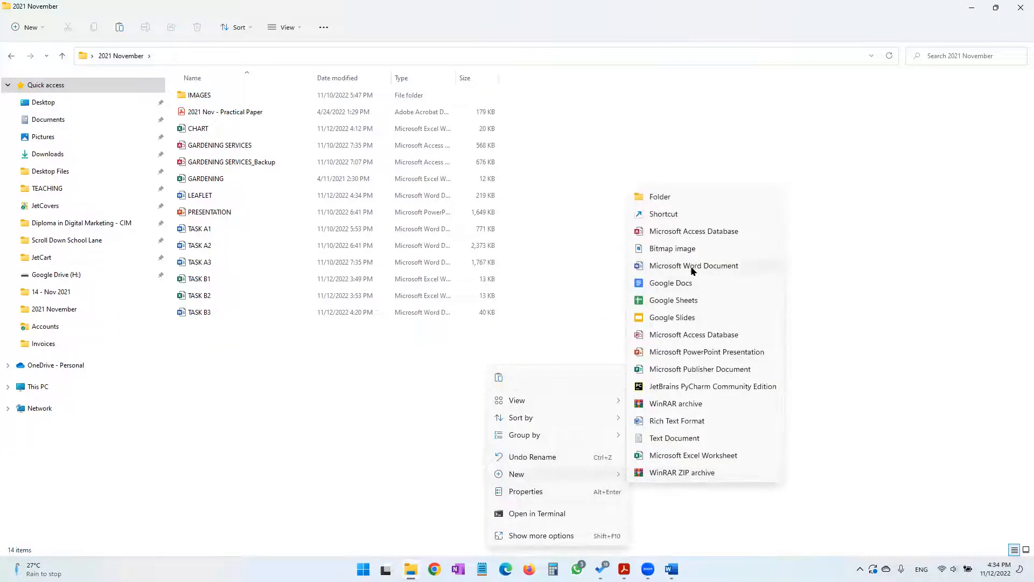
click(692, 271)
text(TASK B4)
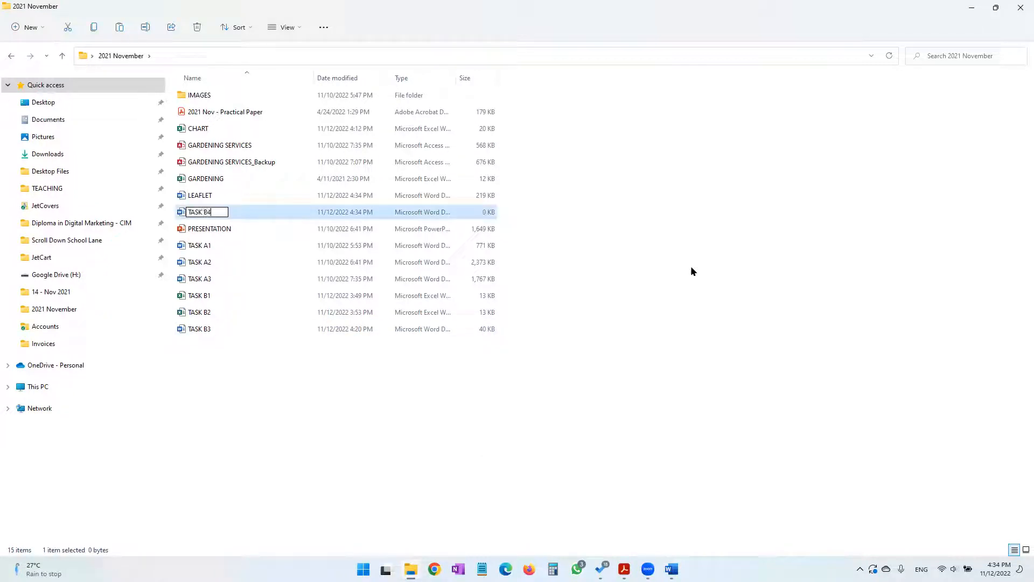
key(Tab)
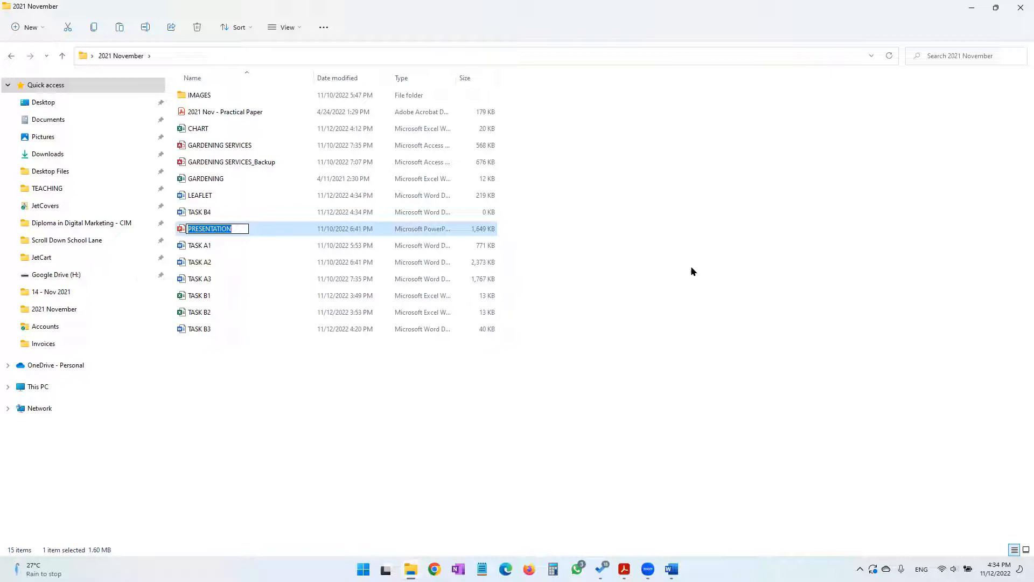
key(Escape)
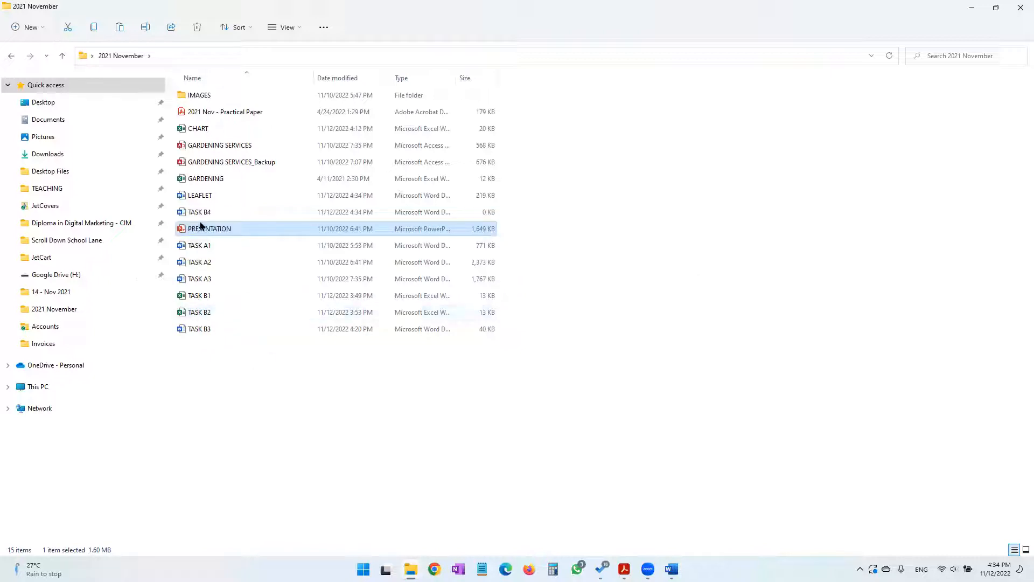
Rename the new TASK B4 document as TASK B4a
click(203, 212)
key(F2)
click(215, 212)
text(a)
key(Return)
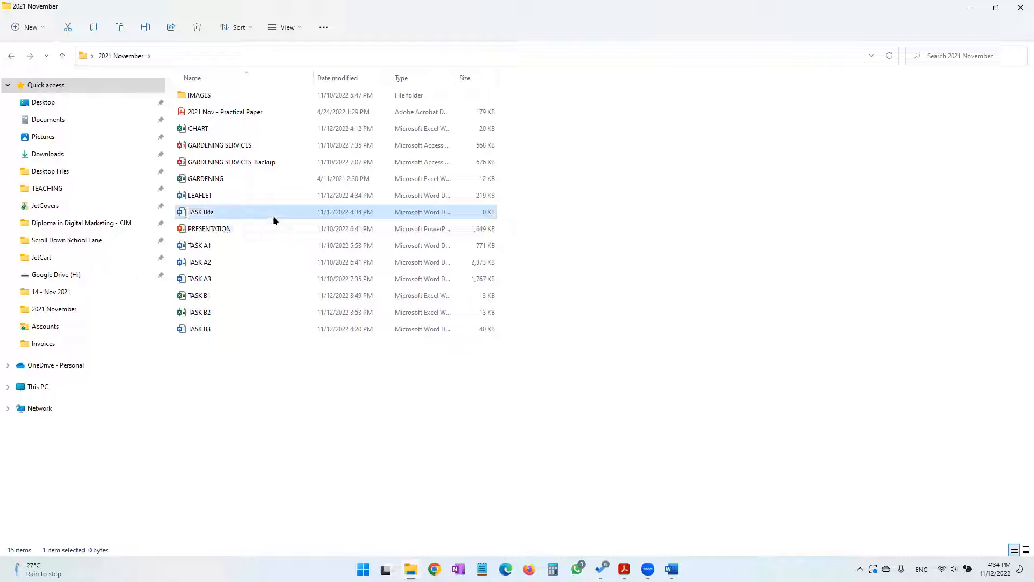
Following the practical paper, enter 'Task B4a', the candidate's name, candidate number and centre number in the header of the TASK B4a document
key(alt+Tab)
key(alt+Tab)
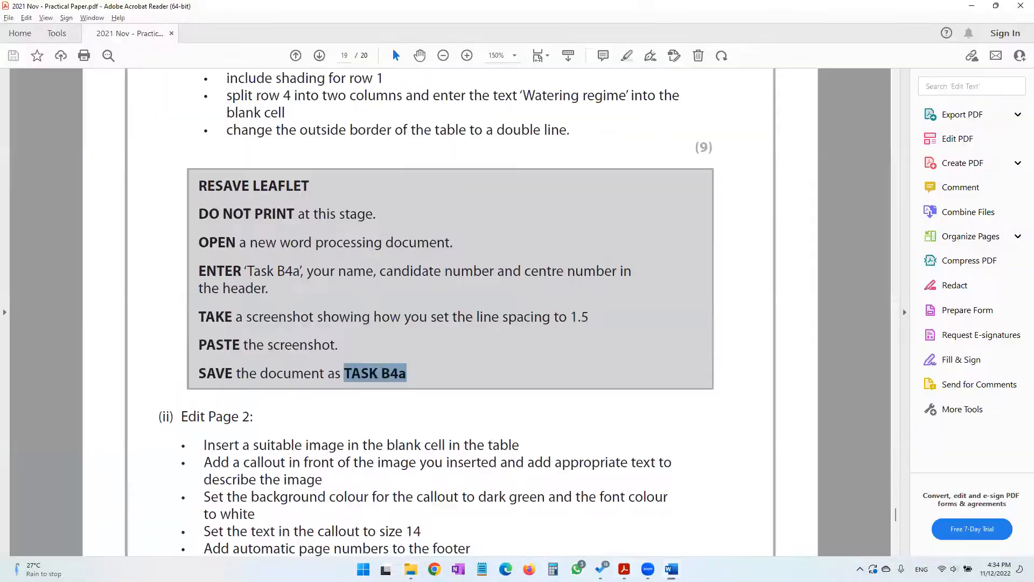
mouse_move(242, 271)
mouse_down()
mouse_move(616, 273)
mouse_move(639, 284)
mouse_up()
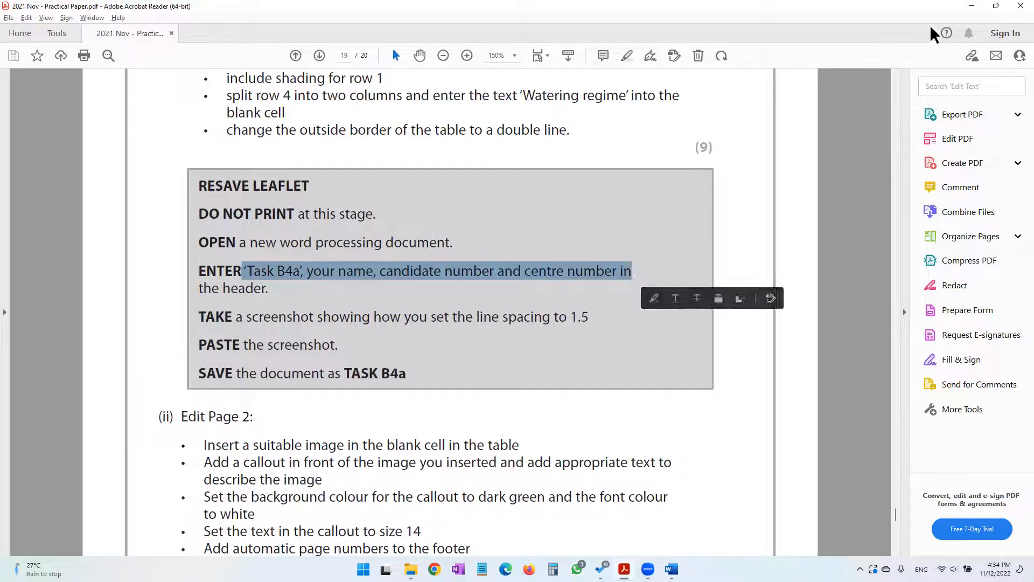
click(971, 7)
double_click(360, 163)
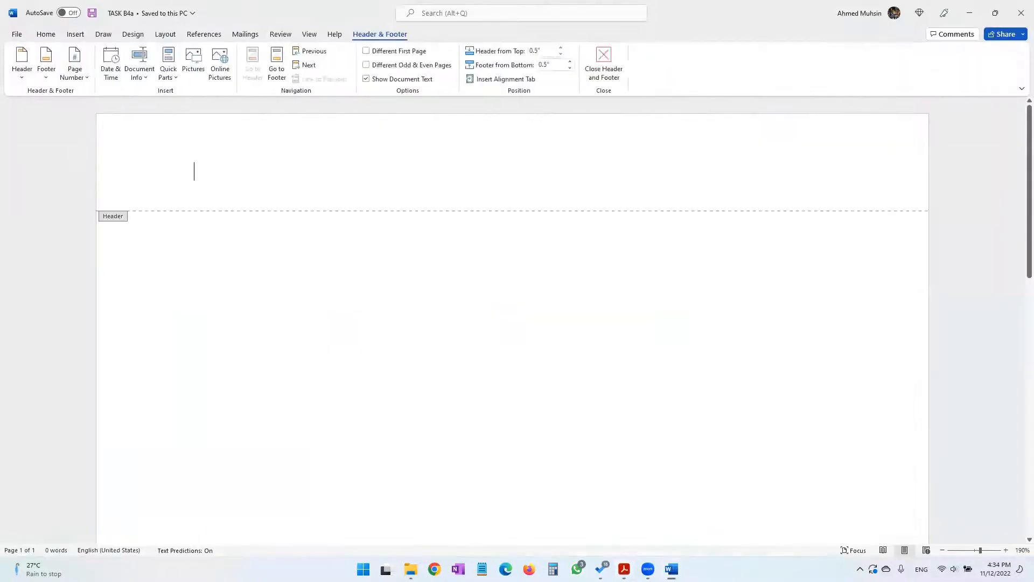
text(Task B4)
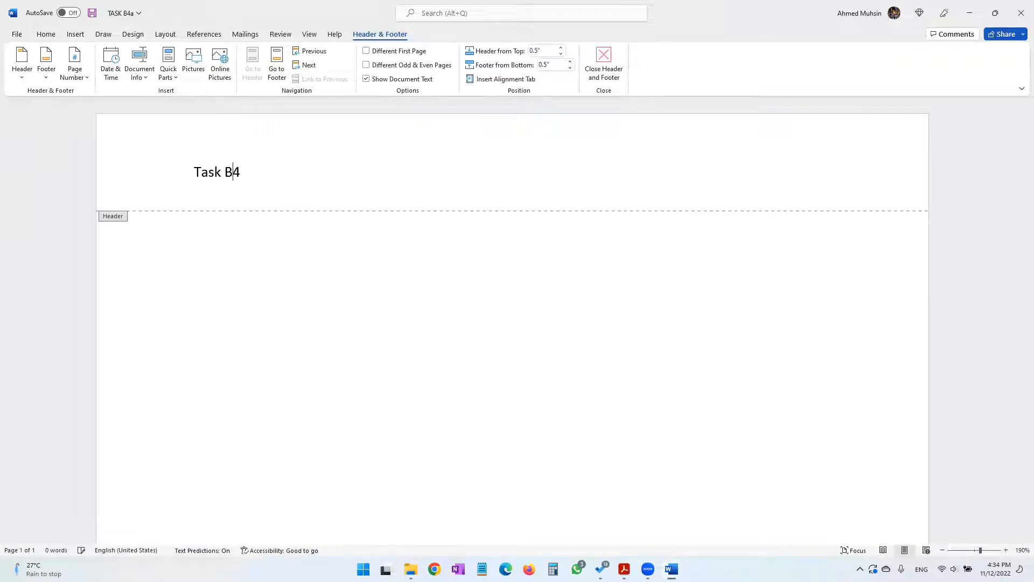
text(a Ahmed 1234 1234)
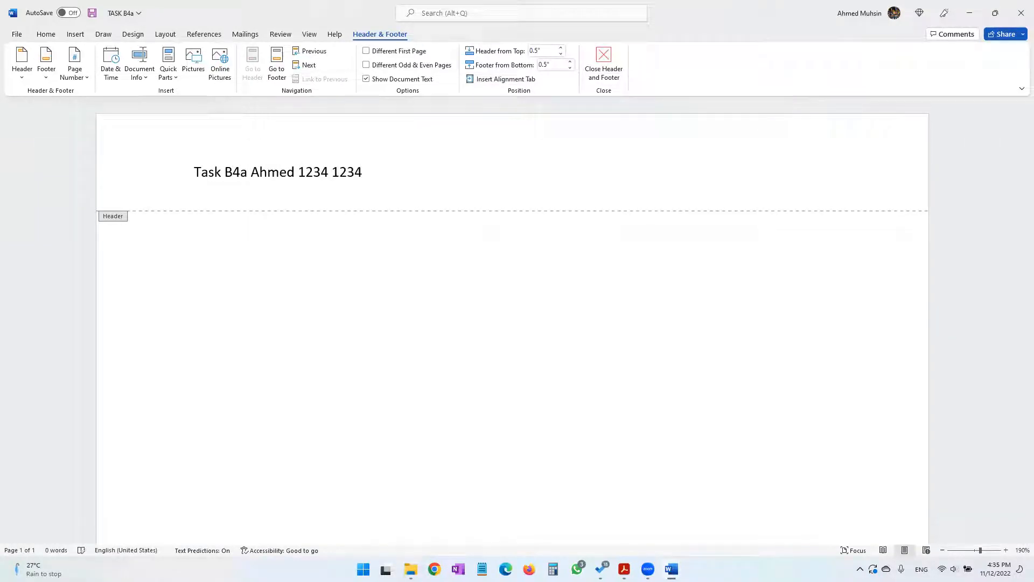
double_click(443, 291)
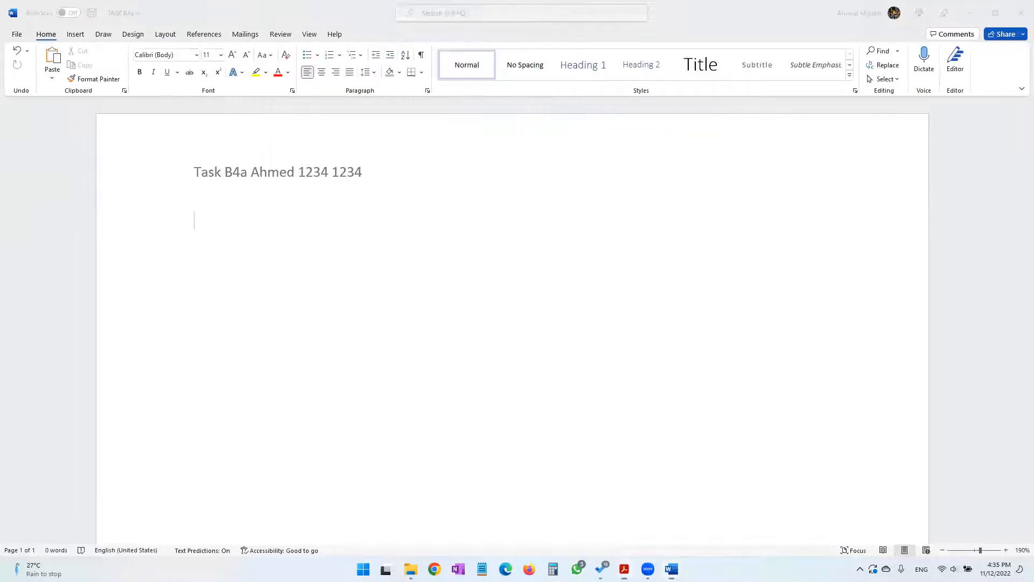
Check the practical paper's instruction about the screenshot showing line spacing set to 1.5
key(alt+Tab)
click(307, 298)
drag(270, 316, 588, 323)
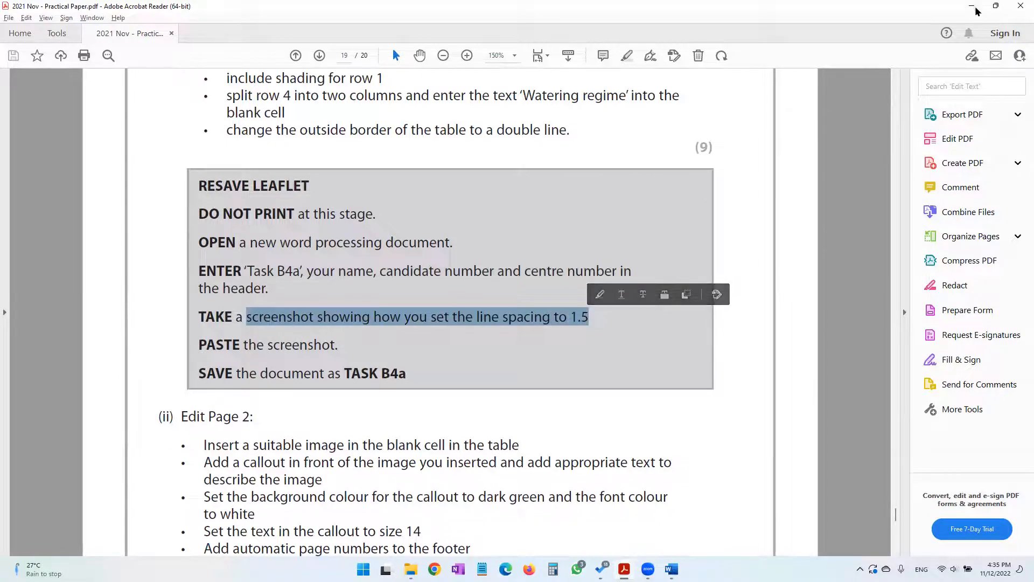
key(alt+Tab)
Capture a full-screen screenshot of LEAFLET with the line spacing options open for the "After the visit" paragraph, showing 1.5
mouse_move(671, 569)
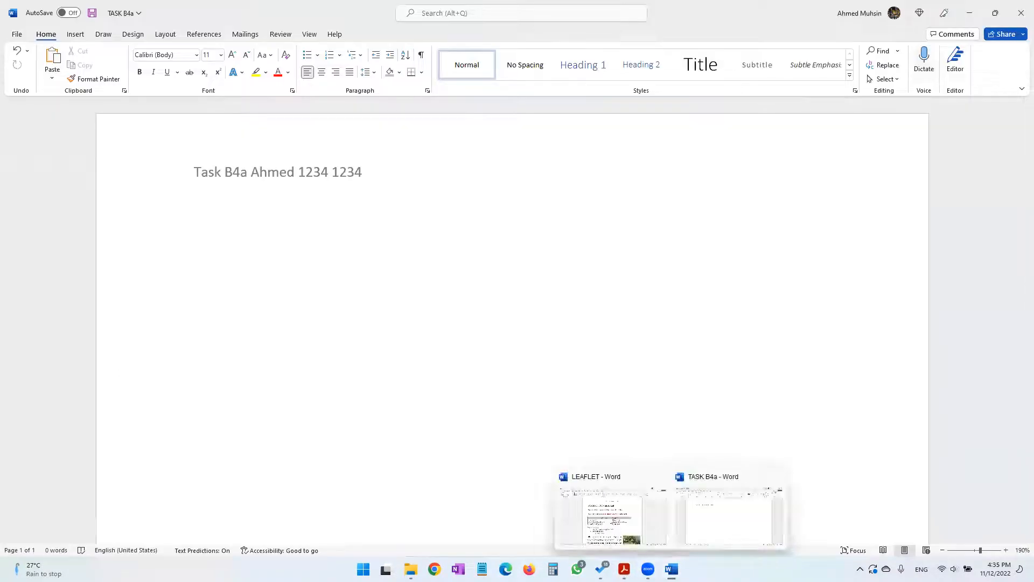
click(627, 530)
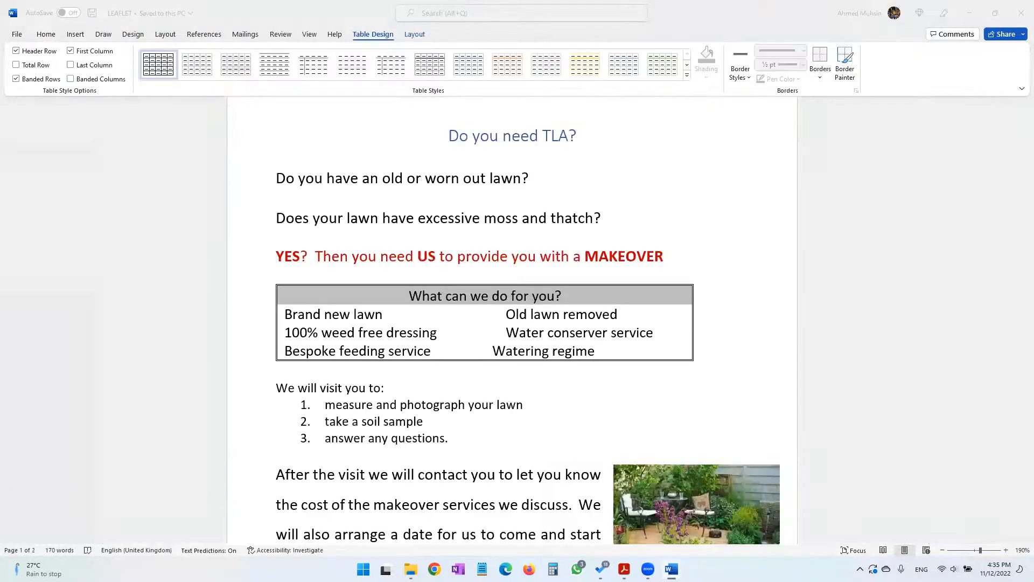
click(46, 34)
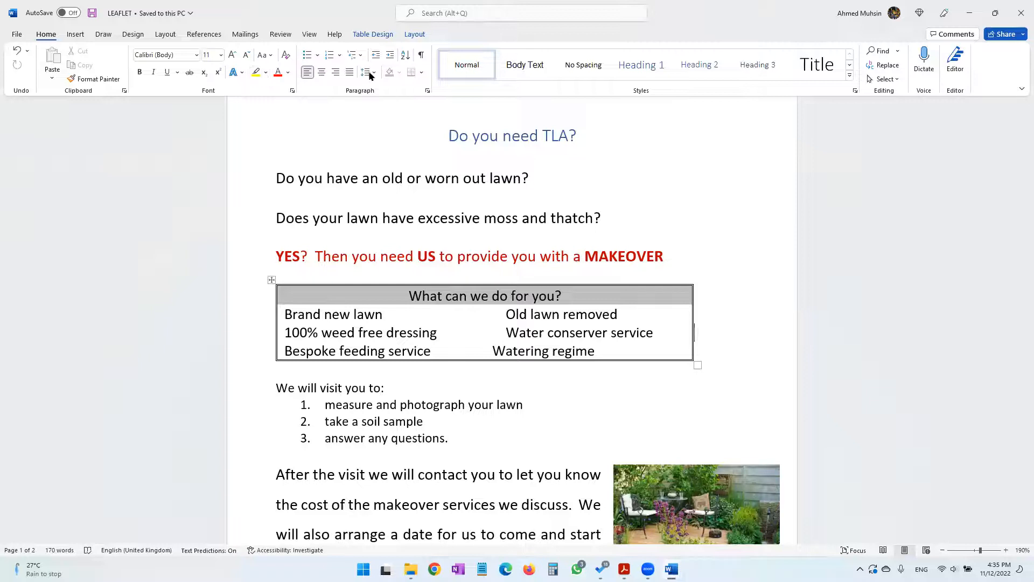
scroll(381, 322, down, 5)
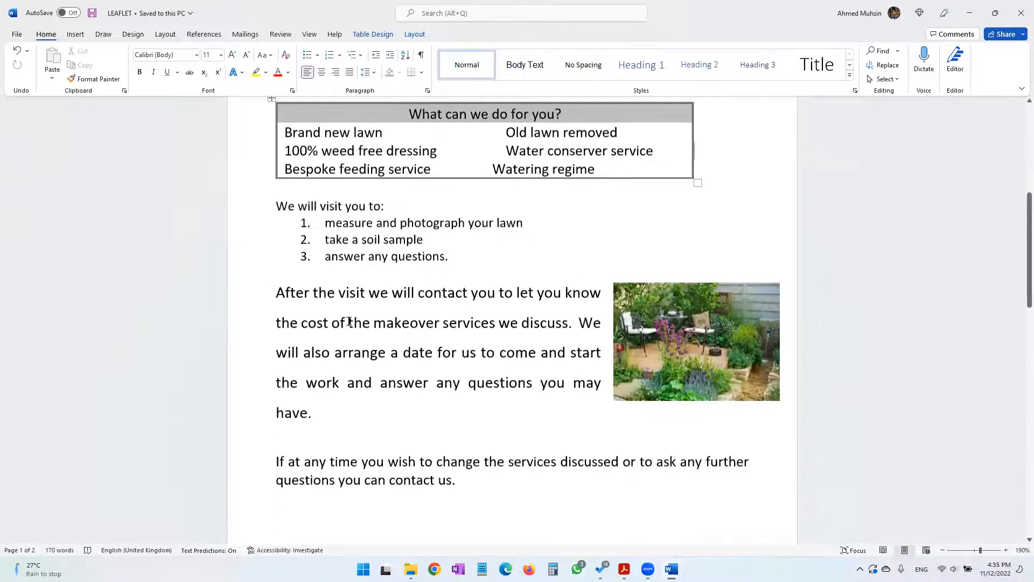
click(340, 279)
click(371, 73)
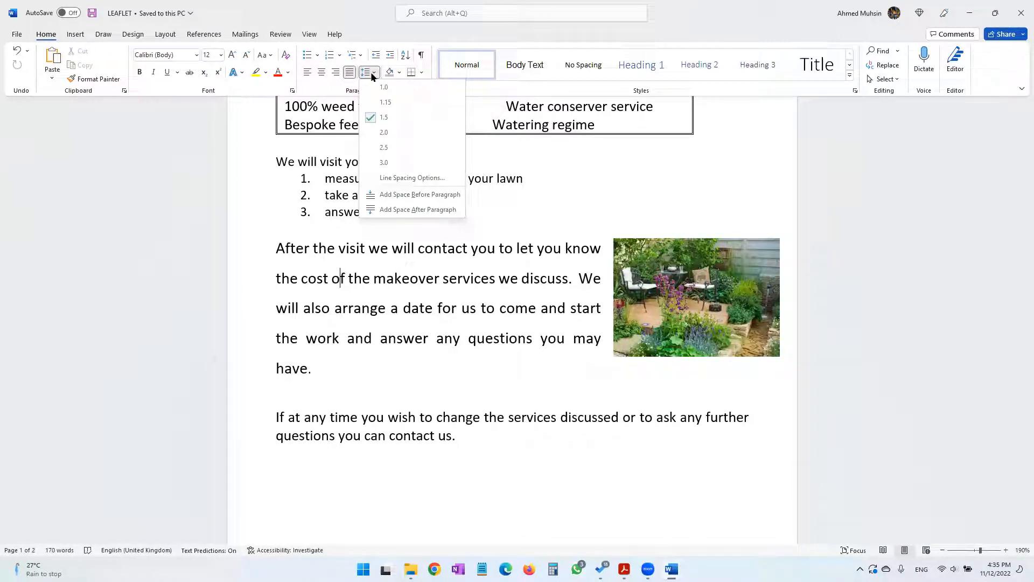
key(super+shift+s)
drag(10, 10, 1033, 581)
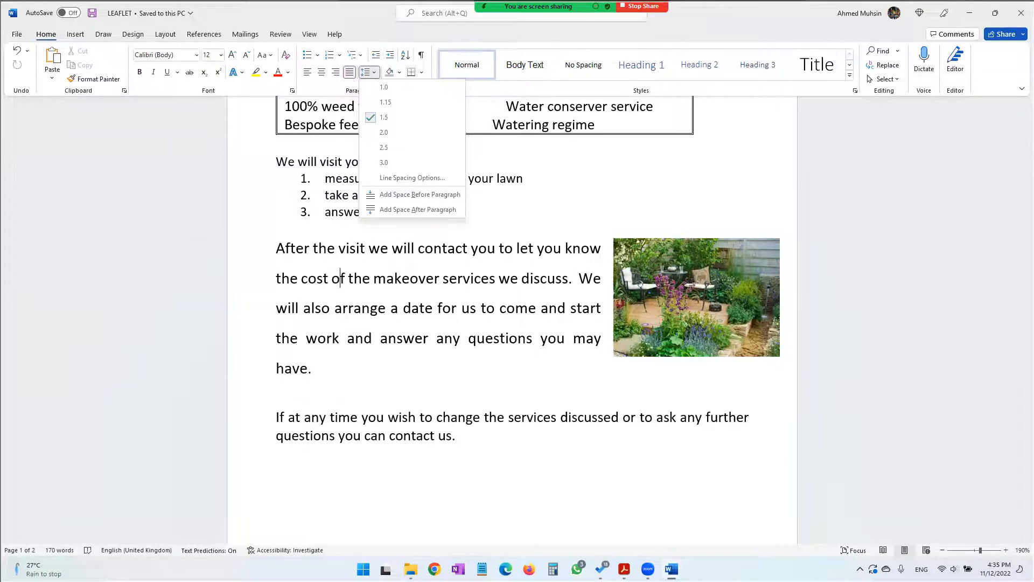
Paste the line spacing screenshot into the body of the TASK B4a document
click(671, 569)
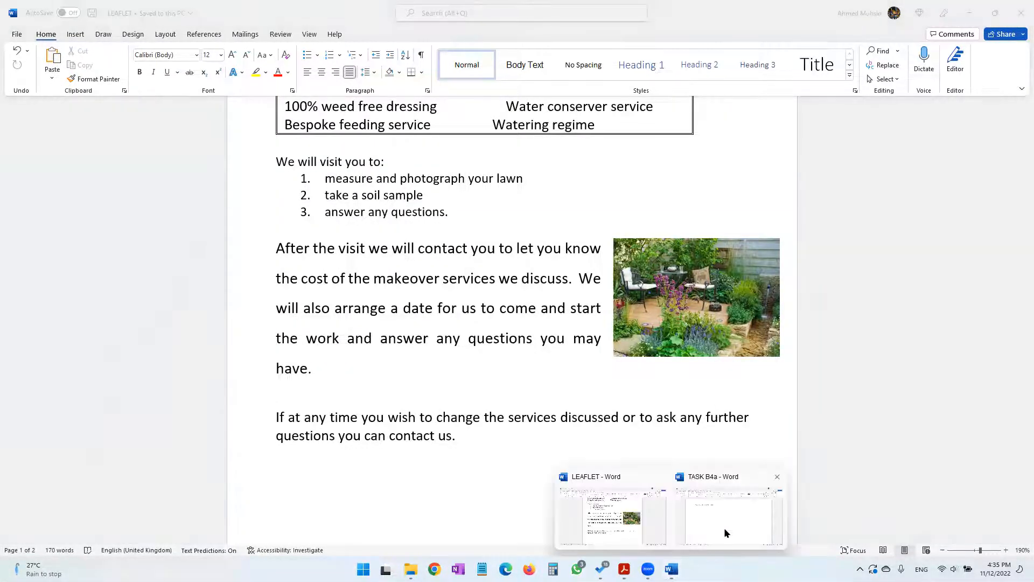
click(724, 528)
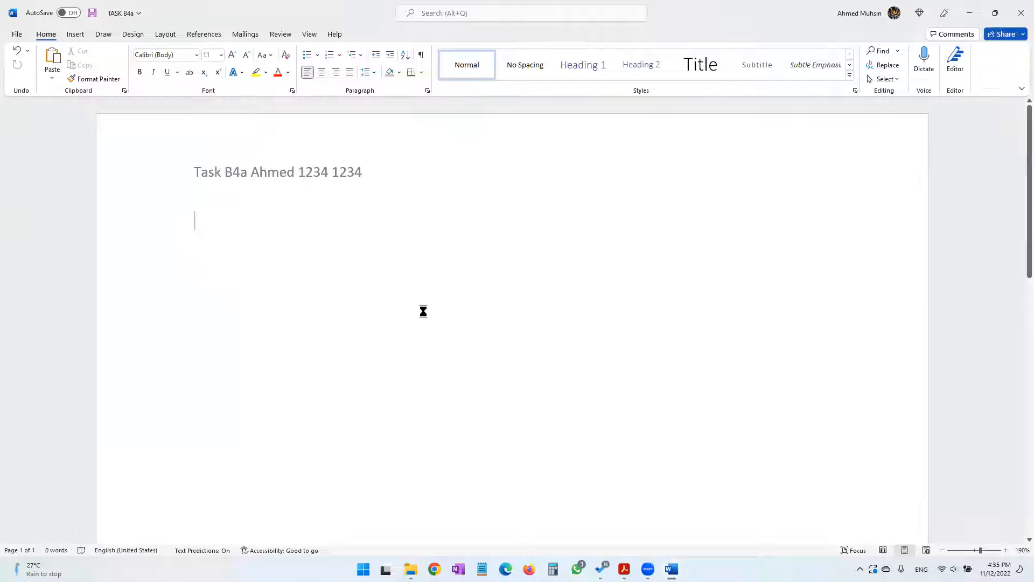
key(ctrl+v)
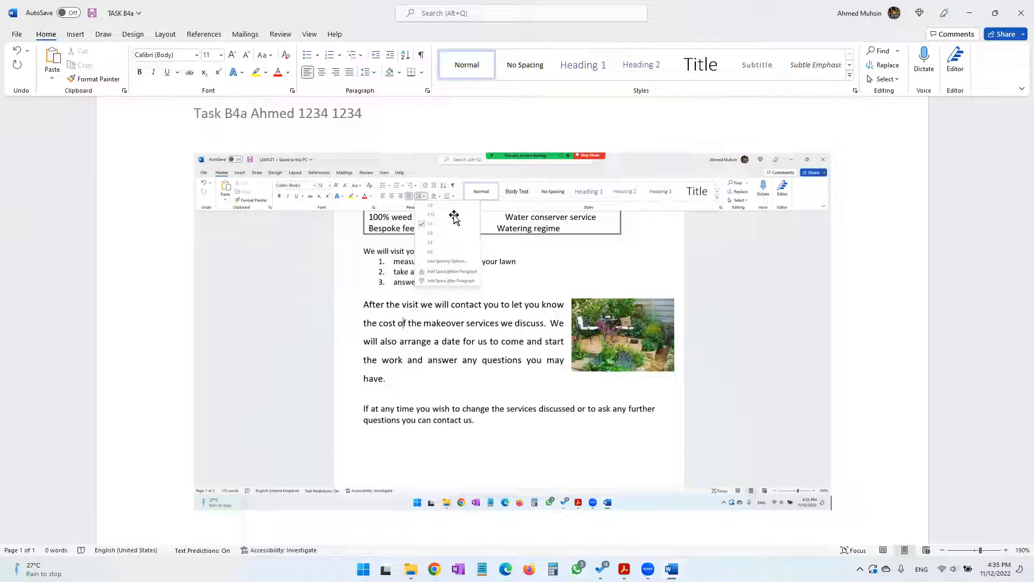
Check the practical paper's save instruction for TASK B4a and the list of page 2 edits in part (ii)
mouse_move(624, 569)
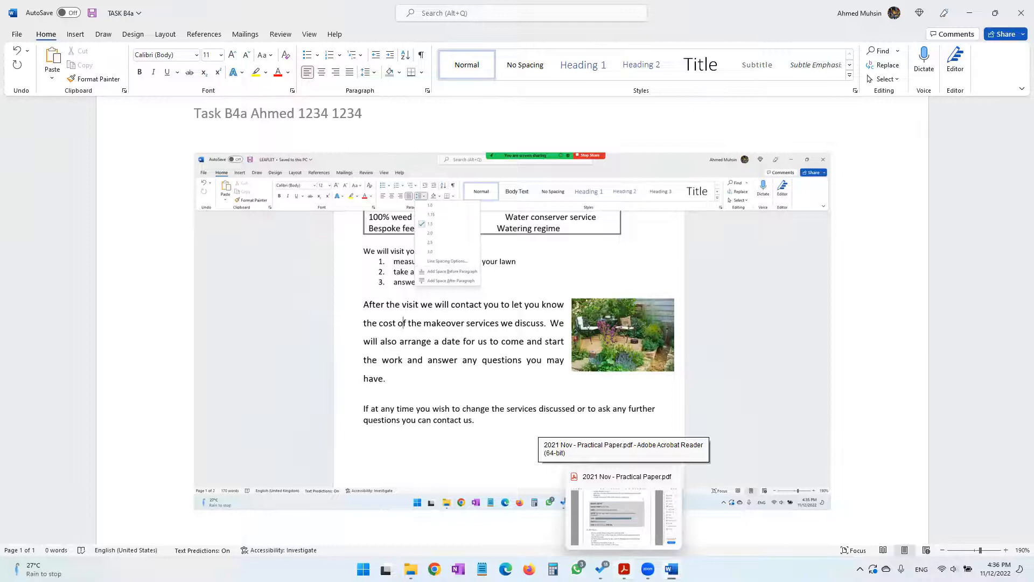
click(620, 509)
drag(239, 342, 407, 373)
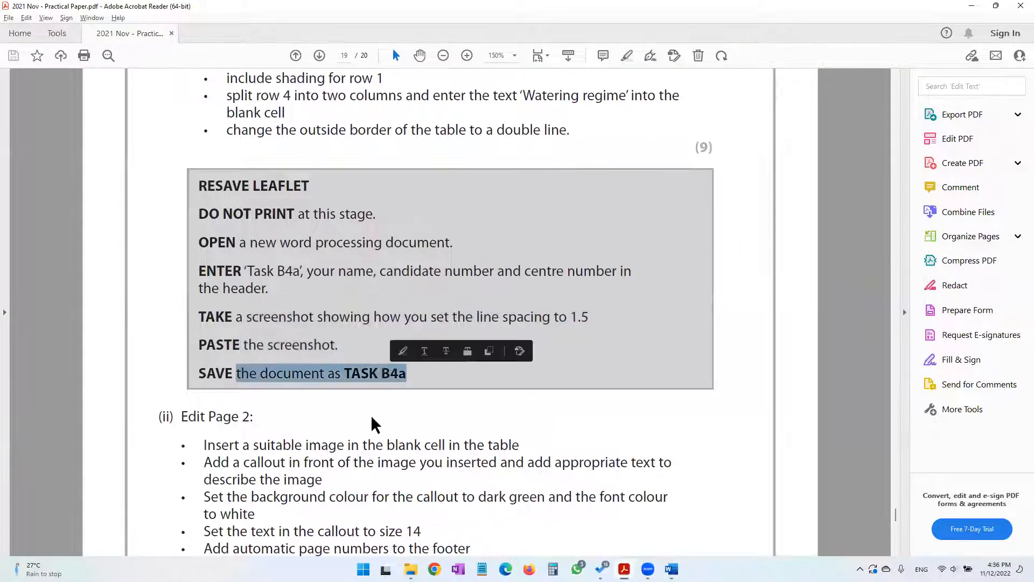
scroll(376, 421, down, 3)
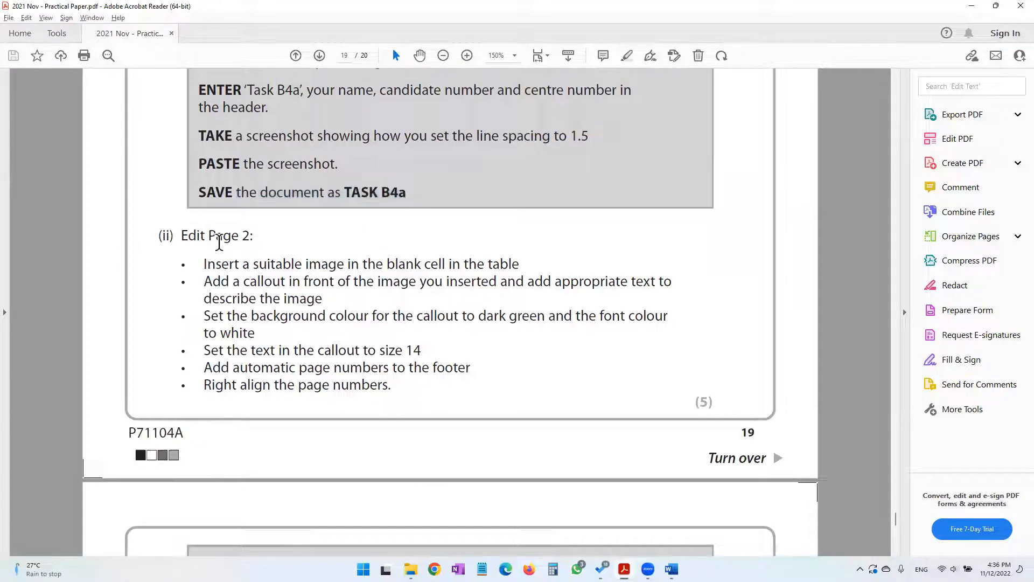
Examine the image table on page 2 of LEAFLET and the practical paper's instruction about its blank cell
mouse_move(671, 569)
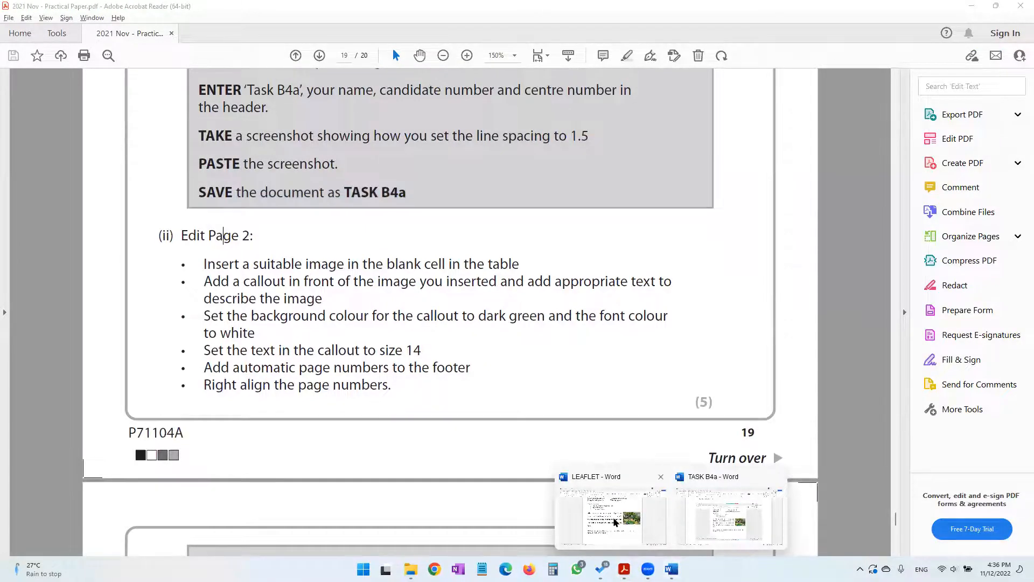
click(705, 519)
click(630, 522)
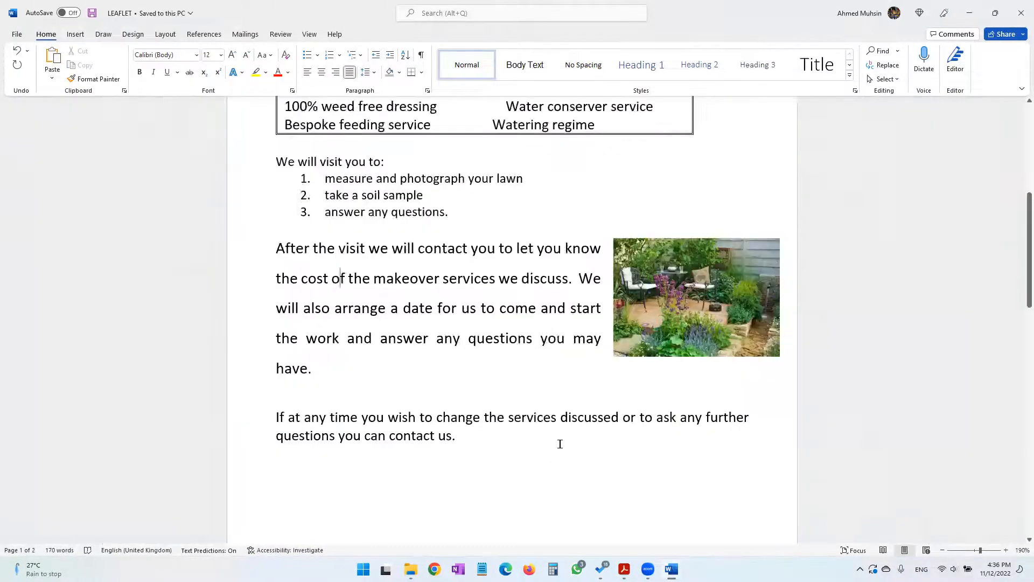
scroll(559, 444, down, 8)
scroll(559, 442, up, 2)
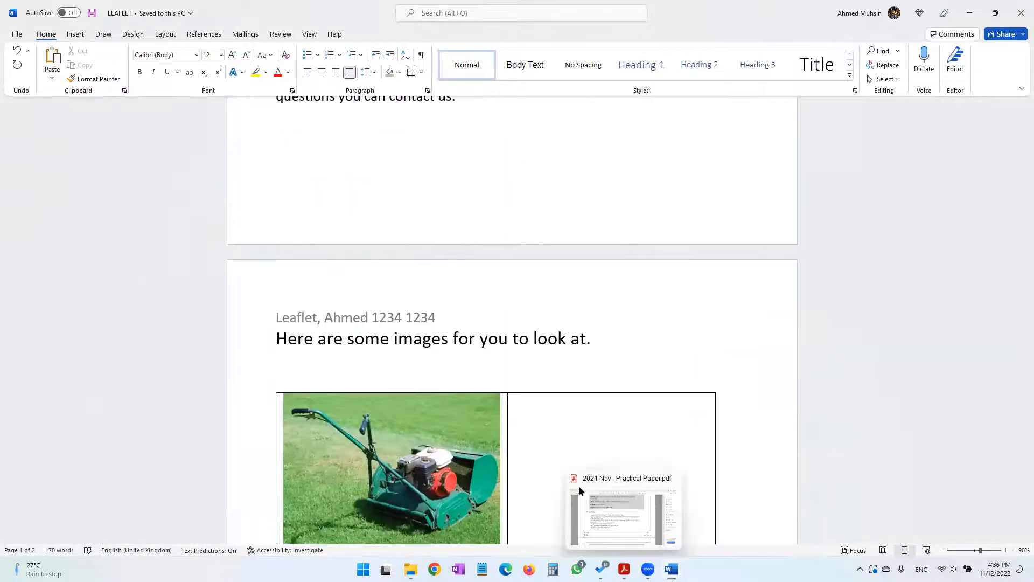
scroll(434, 227, down, 3)
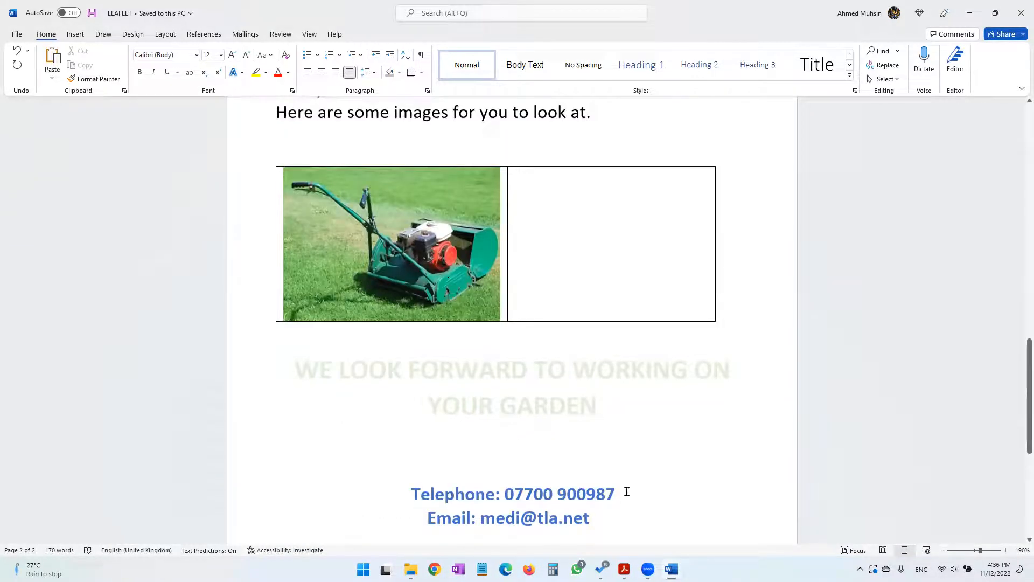
key(alt+Tab)
drag(254, 264, 519, 264)
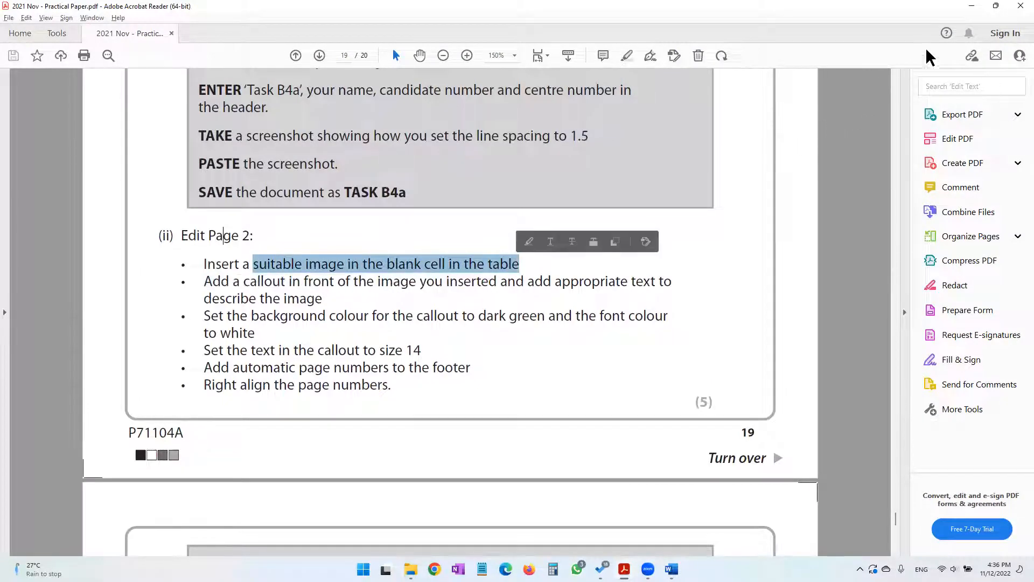
Copy IMAGE ONE from the IMAGES subfolder of 2021 November for the blank table cell on page 2 of LEAFLET
click(971, 6)
click(563, 253)
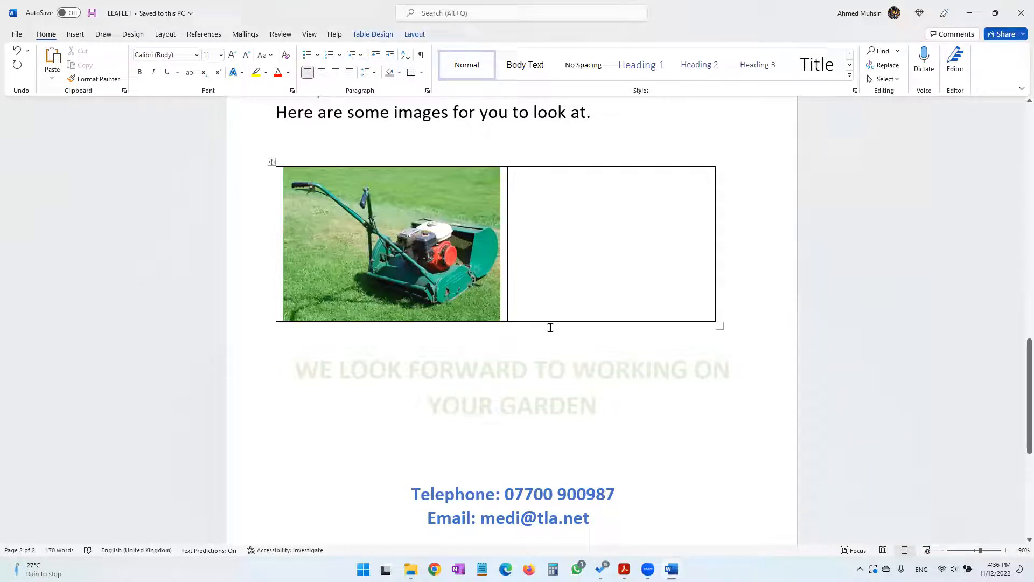
scroll(512, 323, up, 2)
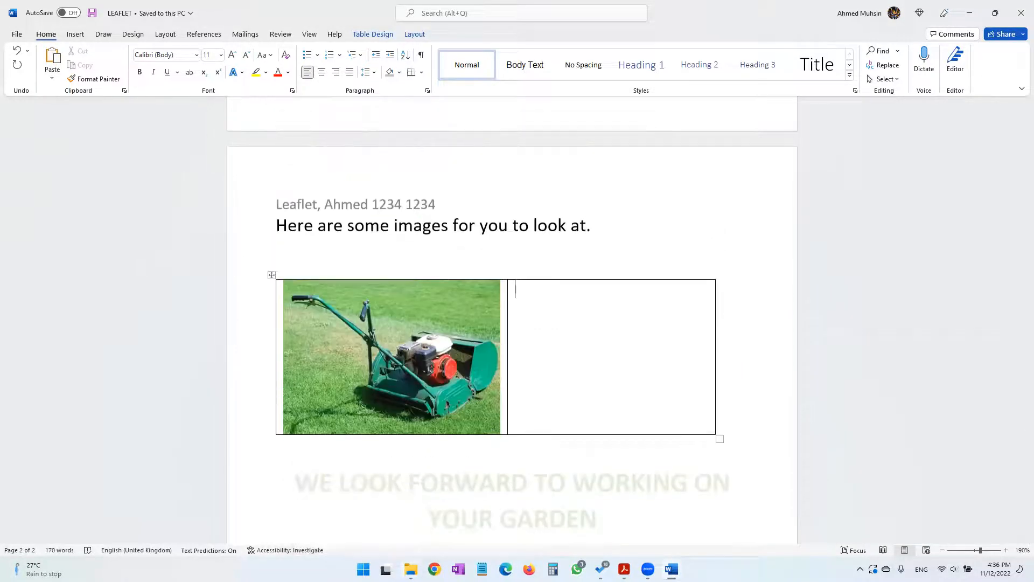
mouse_move(409, 566)
click(363, 514)
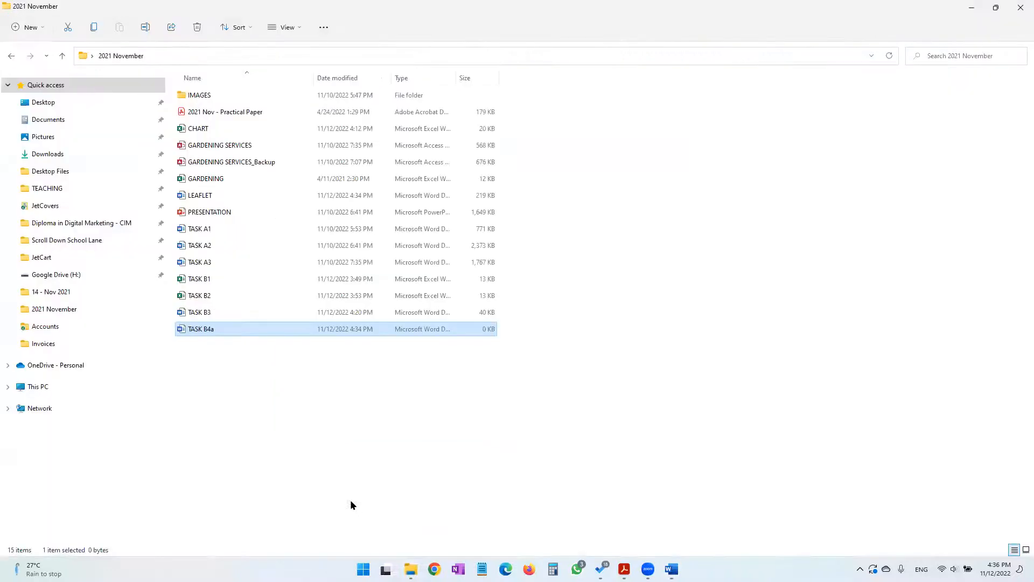
double_click(202, 96)
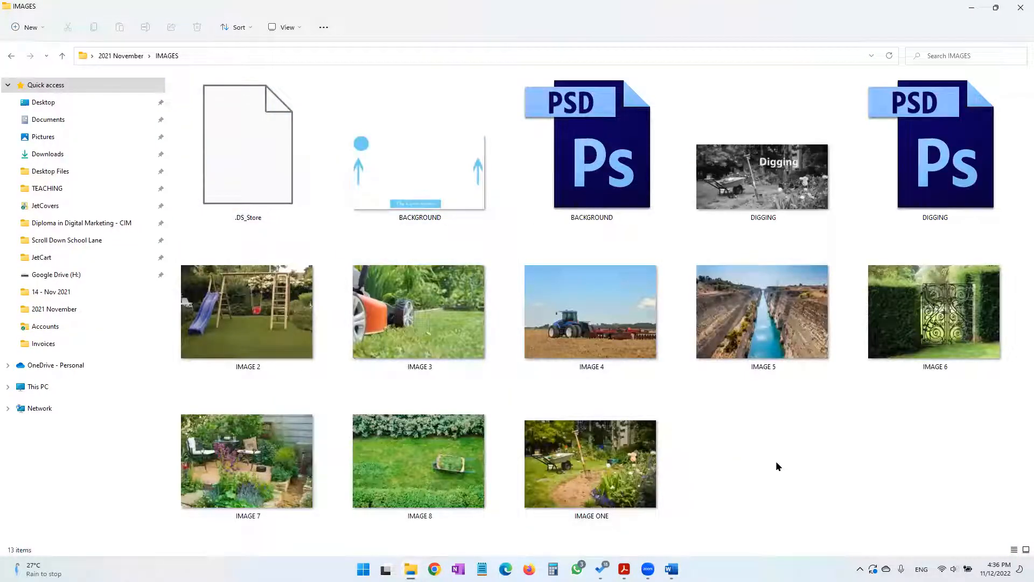
click(578, 470)
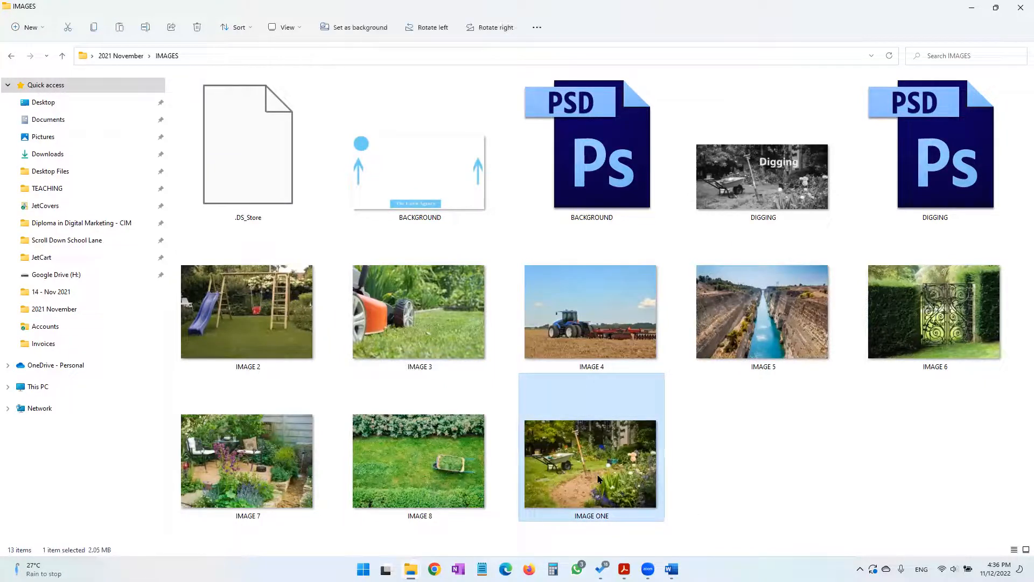
Paste the garden picture into the blank cell beside the mower on page 2 of LEAFLET and shrink it to the mower image's height
click(671, 568)
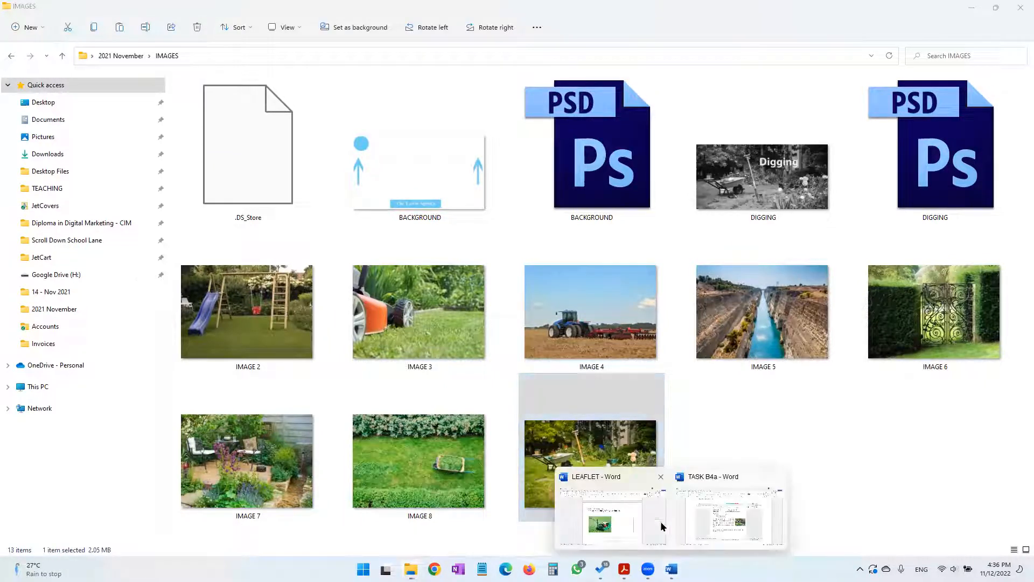
click(627, 503)
key(ctrl+v)
click(546, 355)
scroll(656, 397, down, 3)
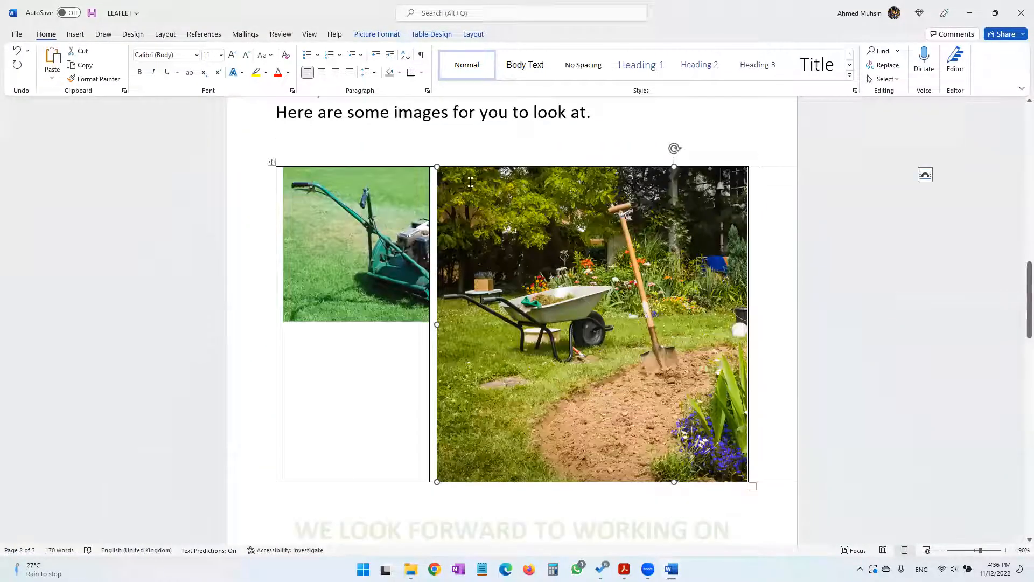
drag(451, 179, 681, 331)
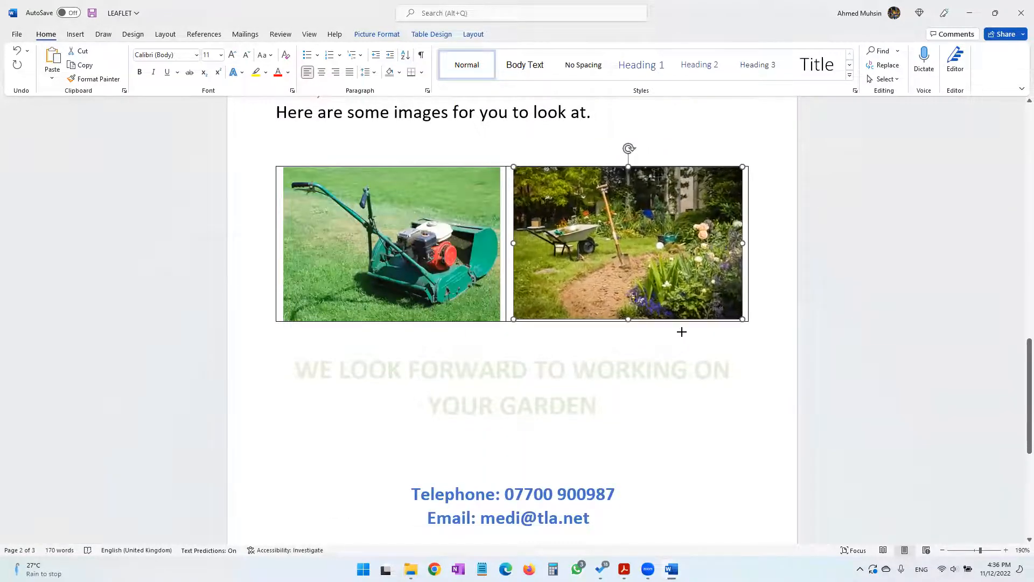
click(716, 418)
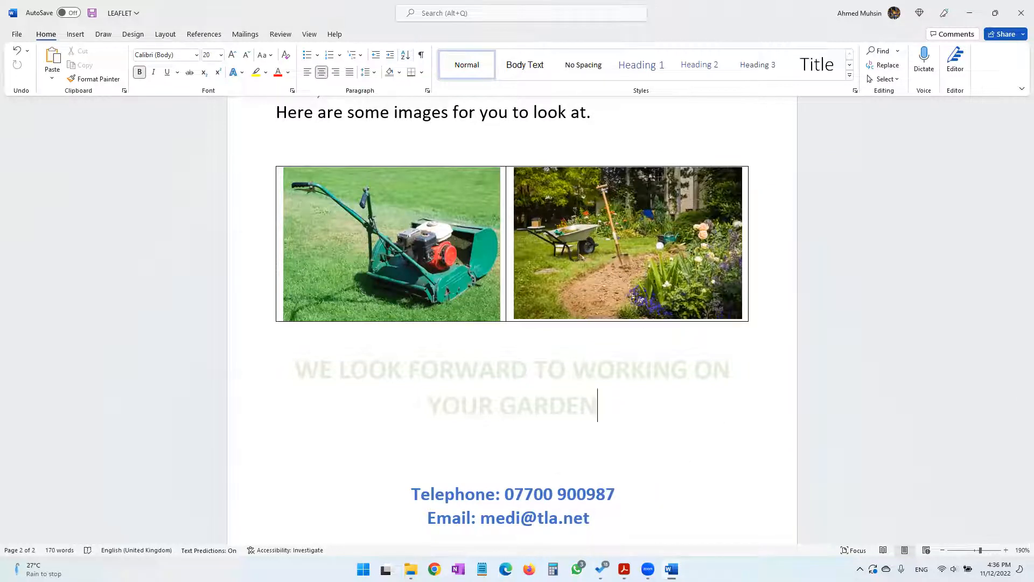
Check the practical paper's instruction on adding a callout with descriptive text in front of the inserted image, and look over page 2 of LEAFLET
click(624, 569)
drag(220, 281, 325, 297)
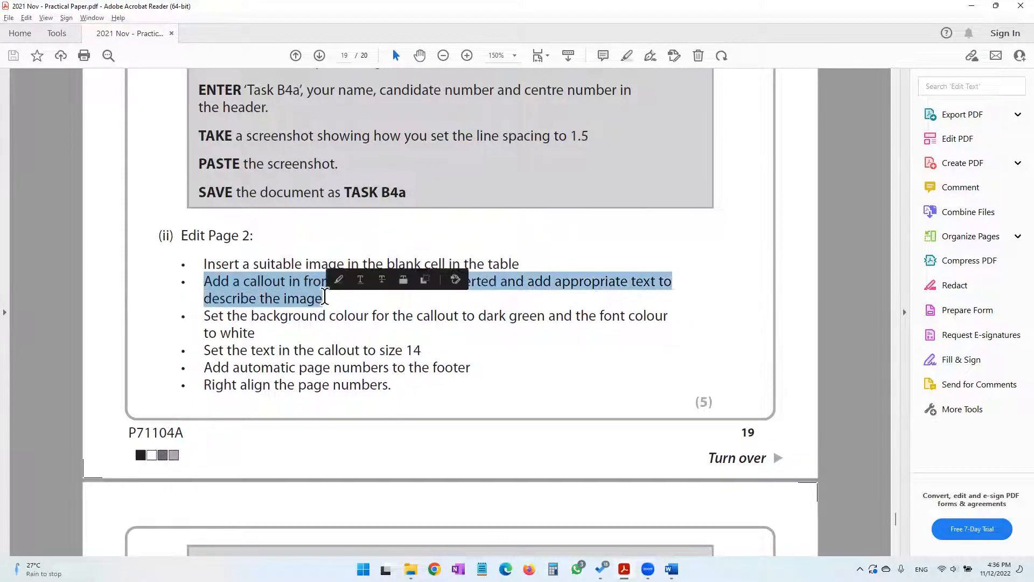
click(971, 8)
scroll(687, 404, down, 2)
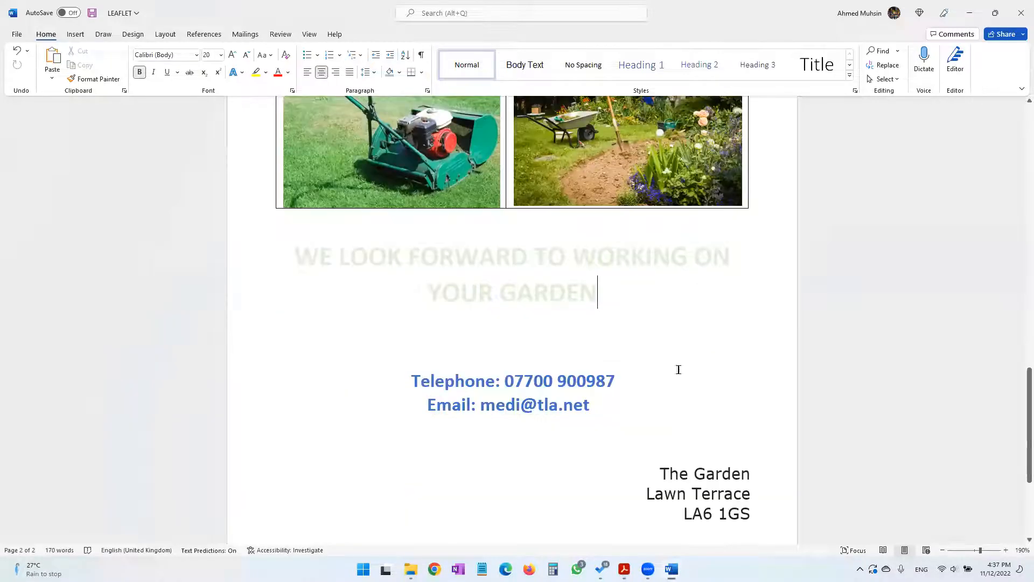
scroll(654, 277, up, 2)
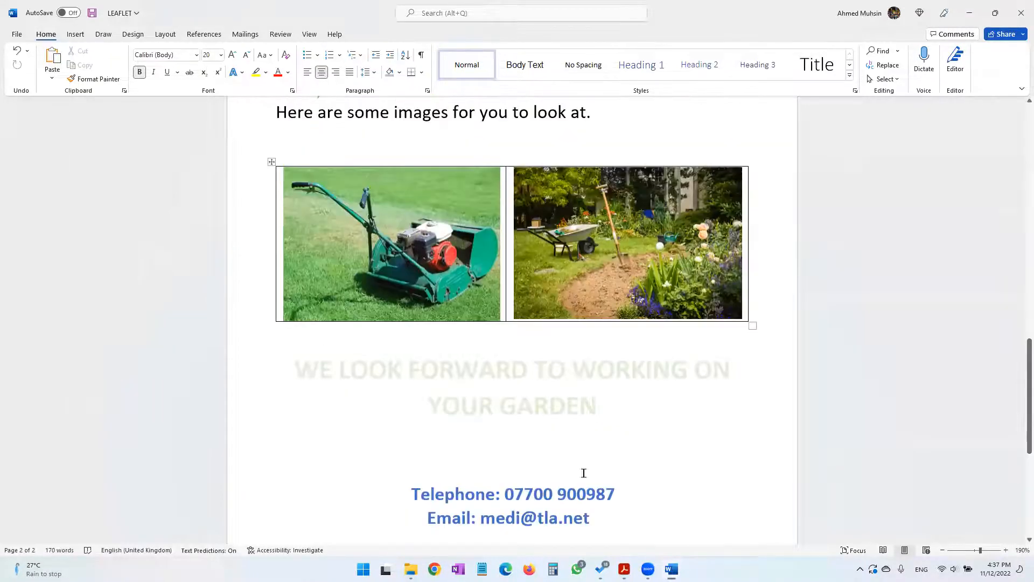
key(alt+Tab)
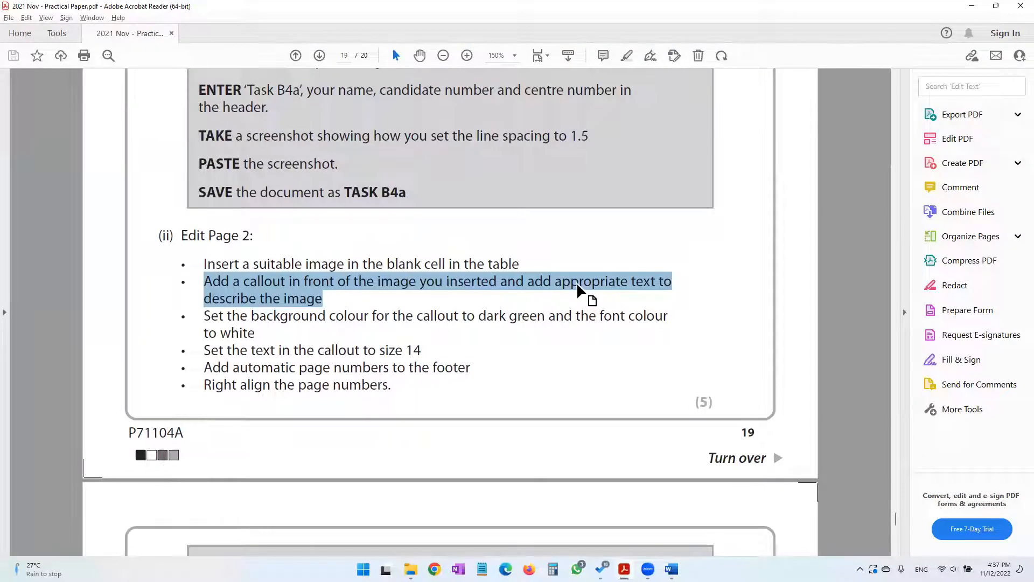
click(972, 7)
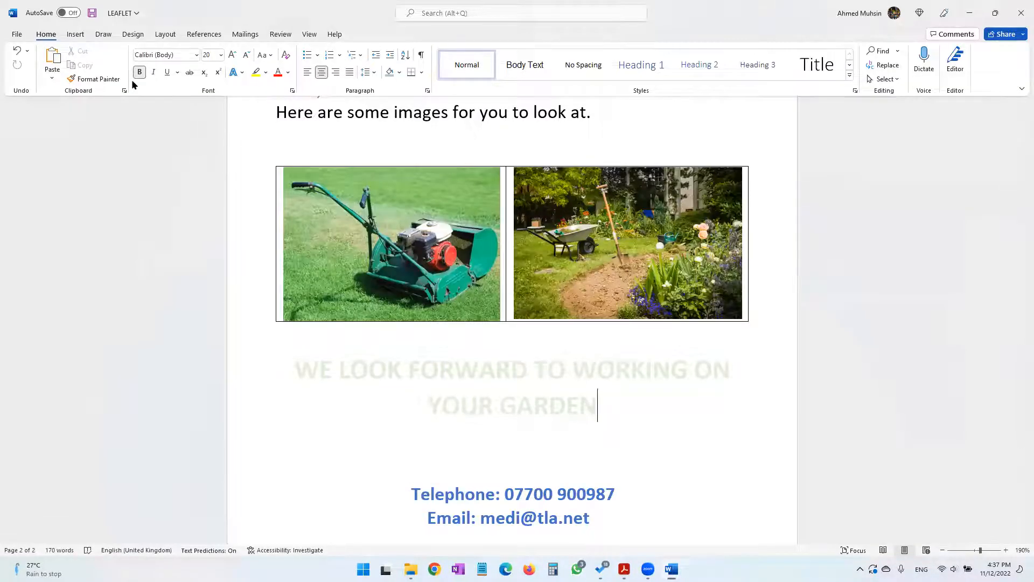
Insert a Line callout about 1.23" wide and 0.59" high over the upper part of the garden picture
click(76, 36)
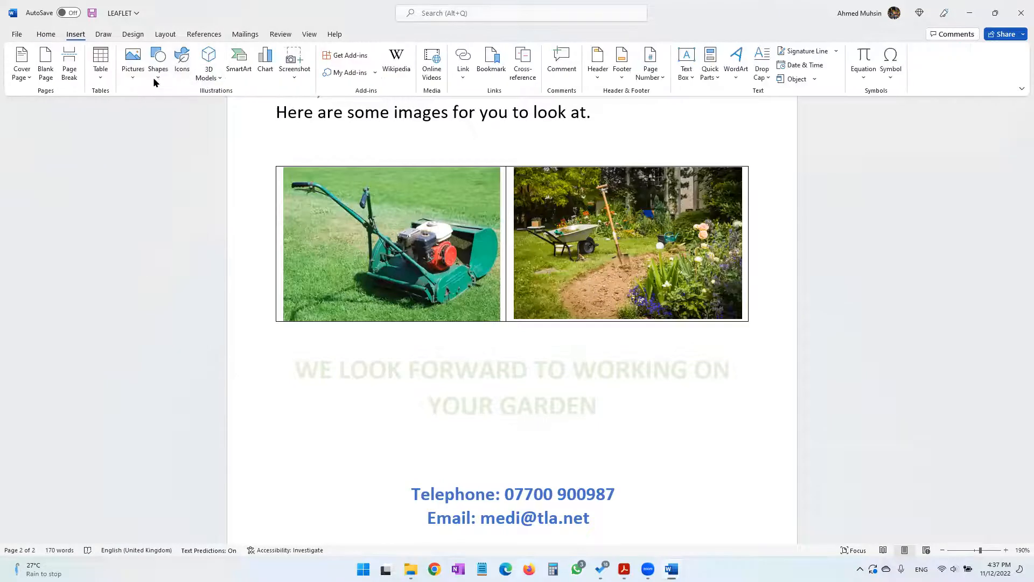
click(156, 81)
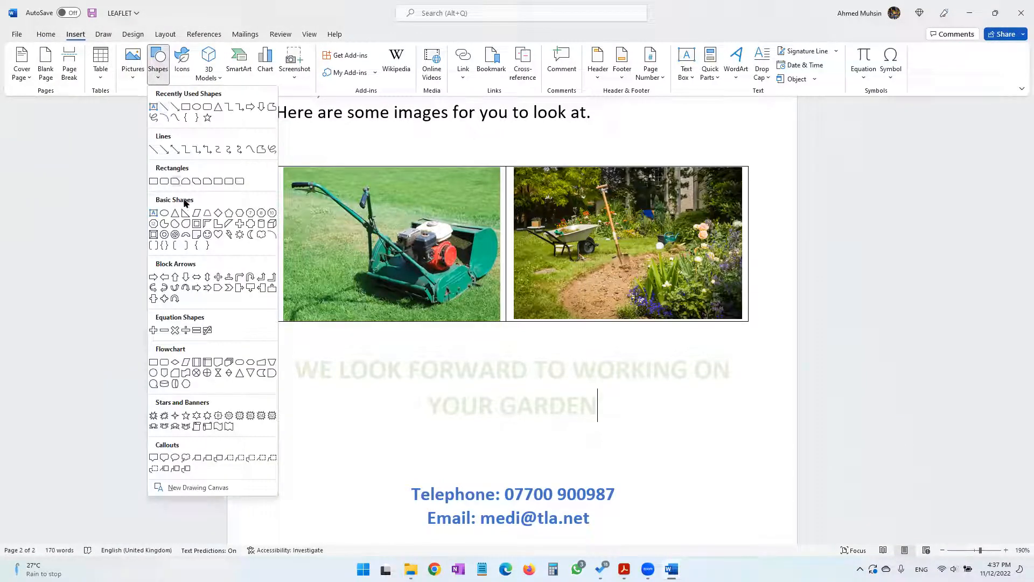
click(197, 459)
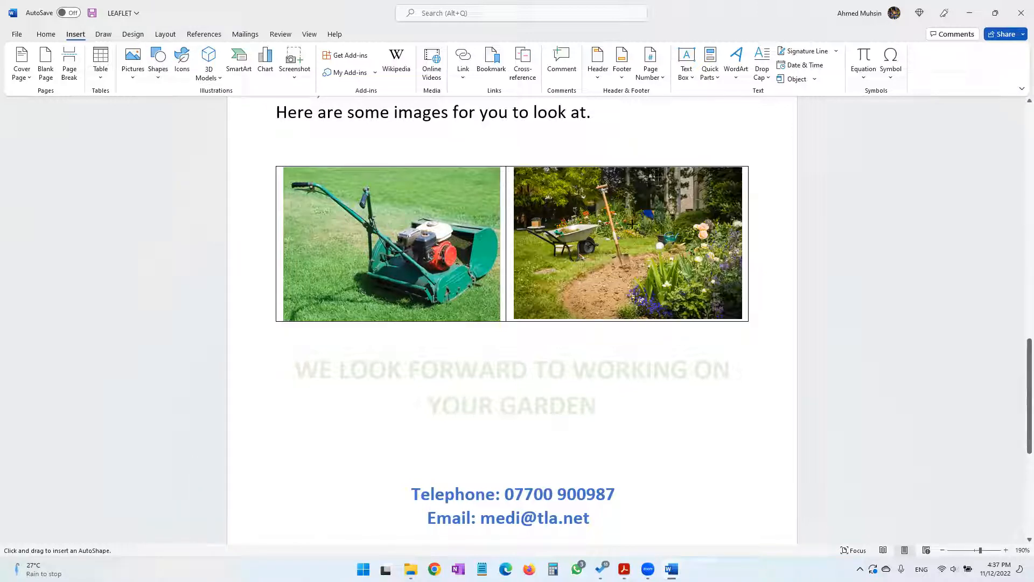
drag(545, 207, 666, 147)
drag(627, 205, 684, 193)
Move the callout box just above the garden picture and extend its leader line down to the spade
scroll(684, 193, up, 4)
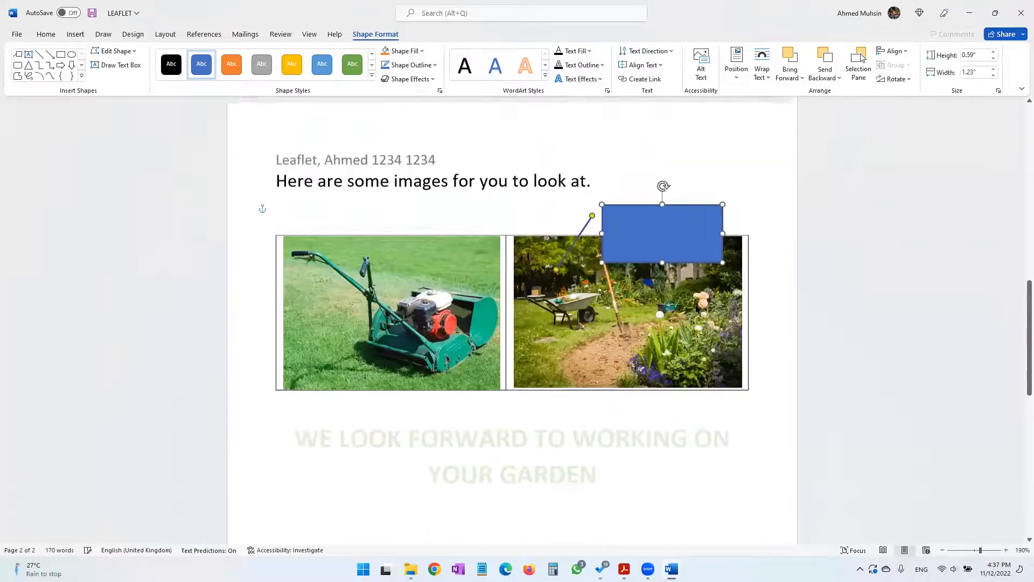
drag(670, 420, 701, 395)
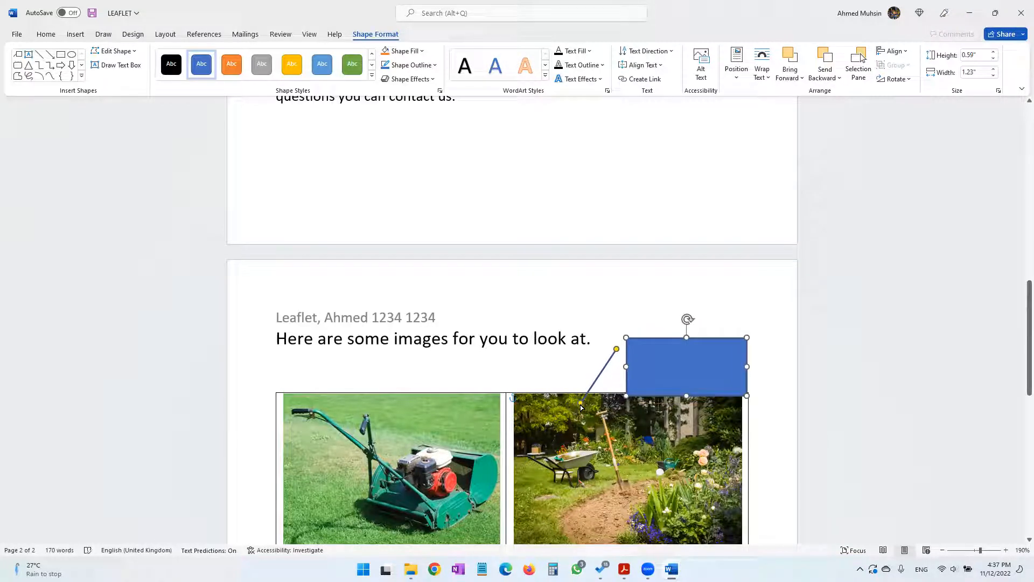
click(671, 358)
drag(663, 335, 665, 329)
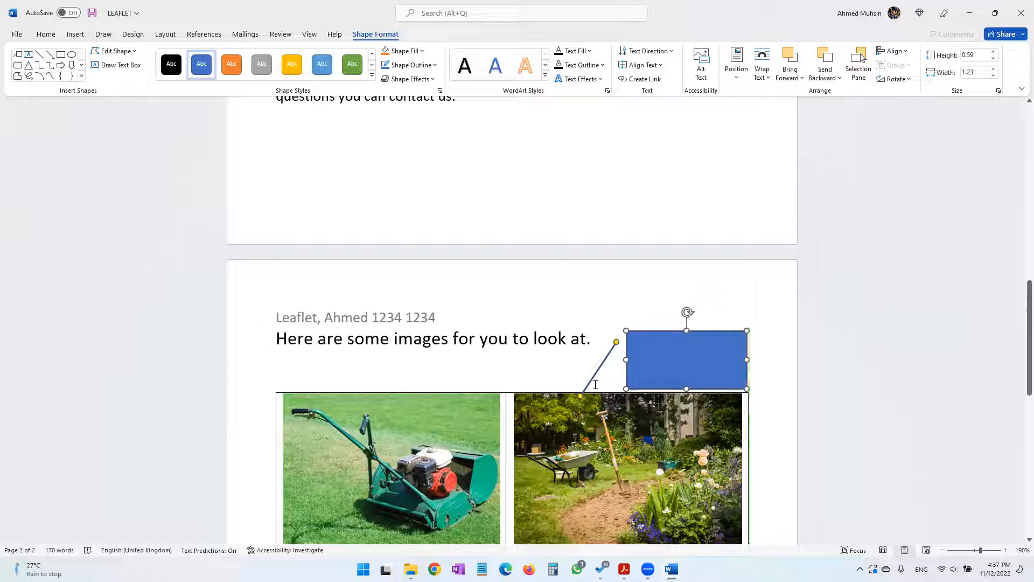
drag(581, 397, 613, 490)
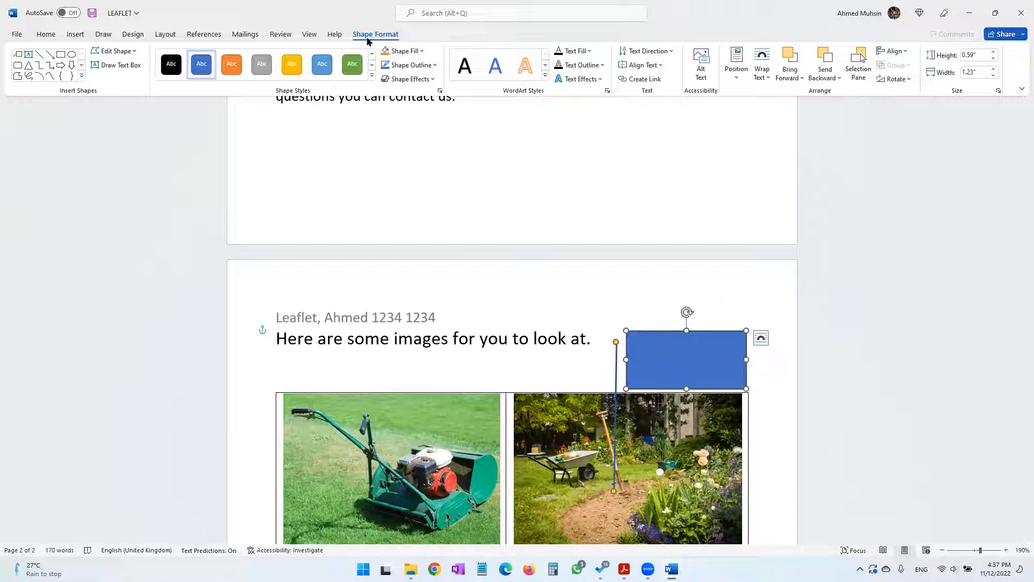
Remove the blue fill from the callout box
click(422, 64)
click(412, 51)
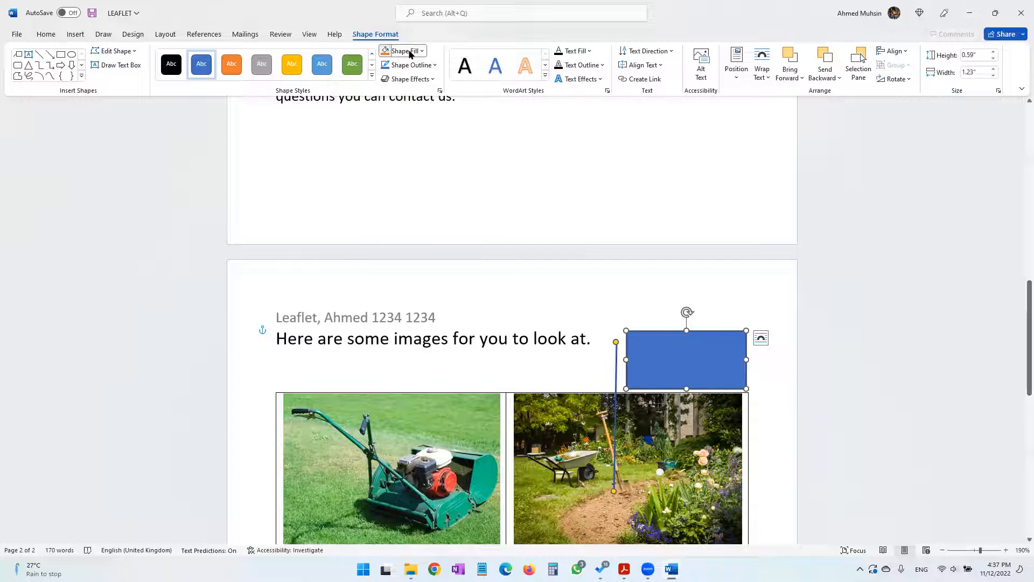
click(413, 51)
click(408, 170)
Enter the text "We offer professional Makeover services" in the callout
click(669, 358)
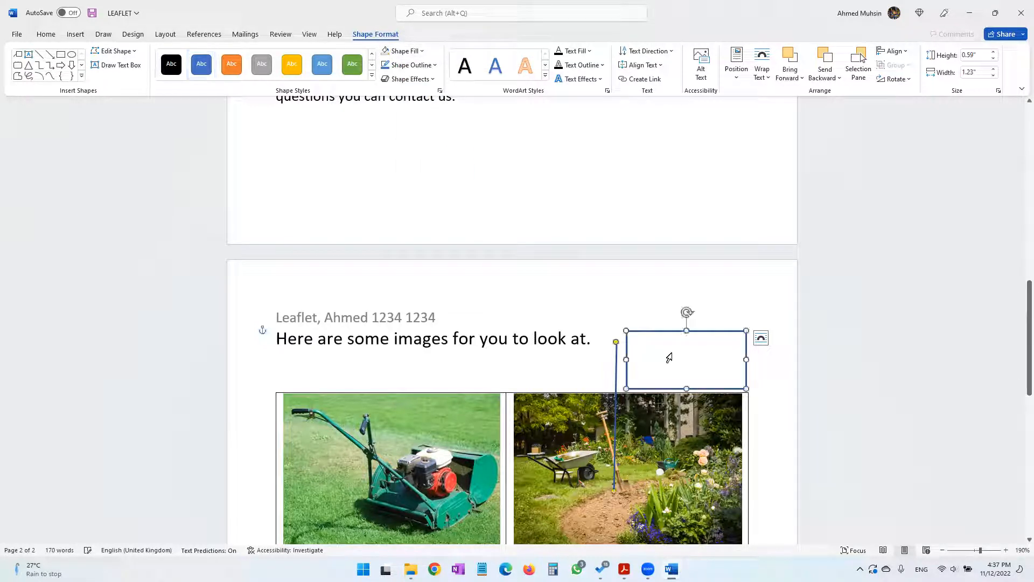
click(693, 366)
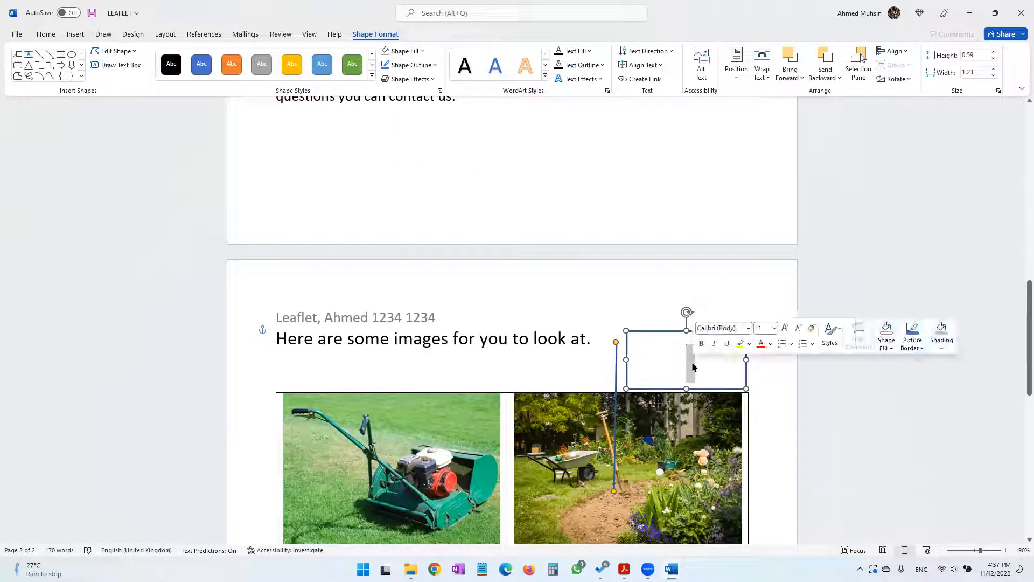
text(Spa)
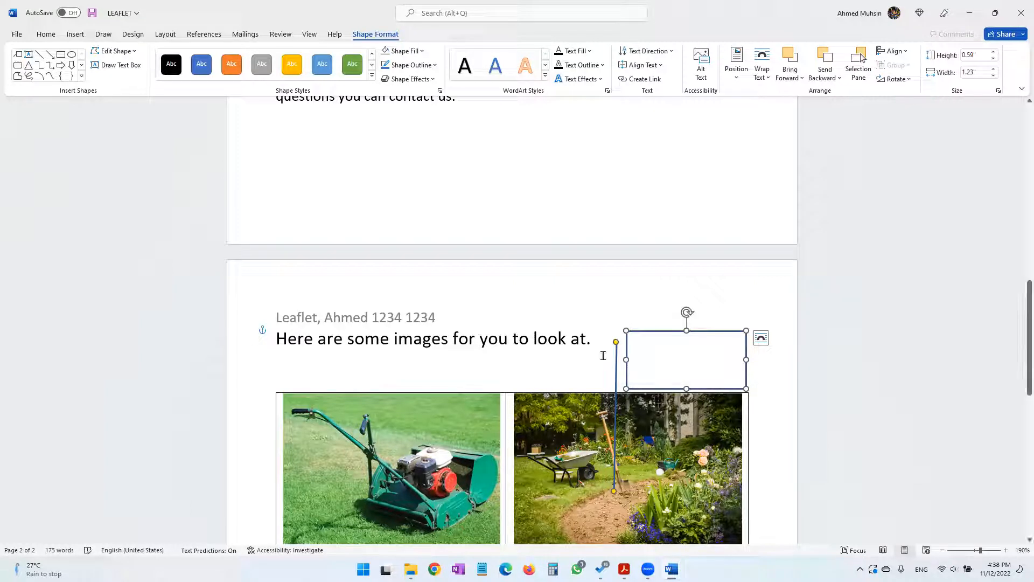
Format the callout text in black at font size 9 so it fits inside the box
triple_click(677, 355)
click(47, 36)
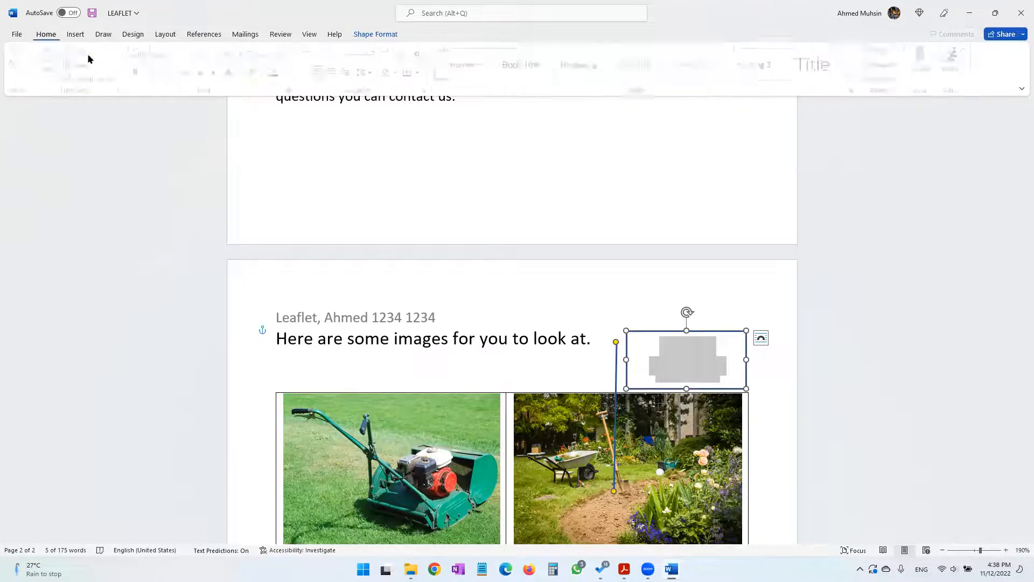
click(289, 74)
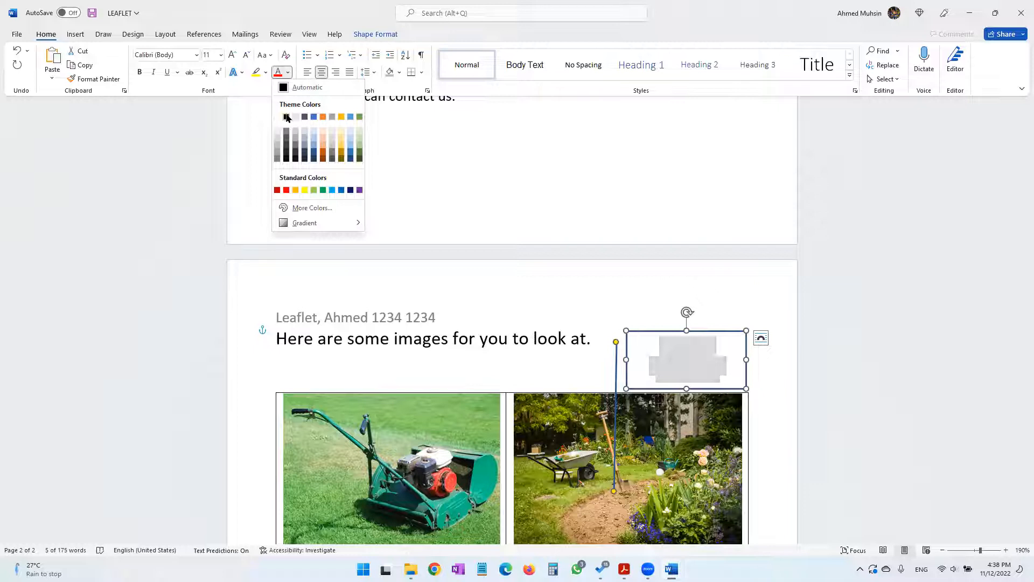
click(285, 116)
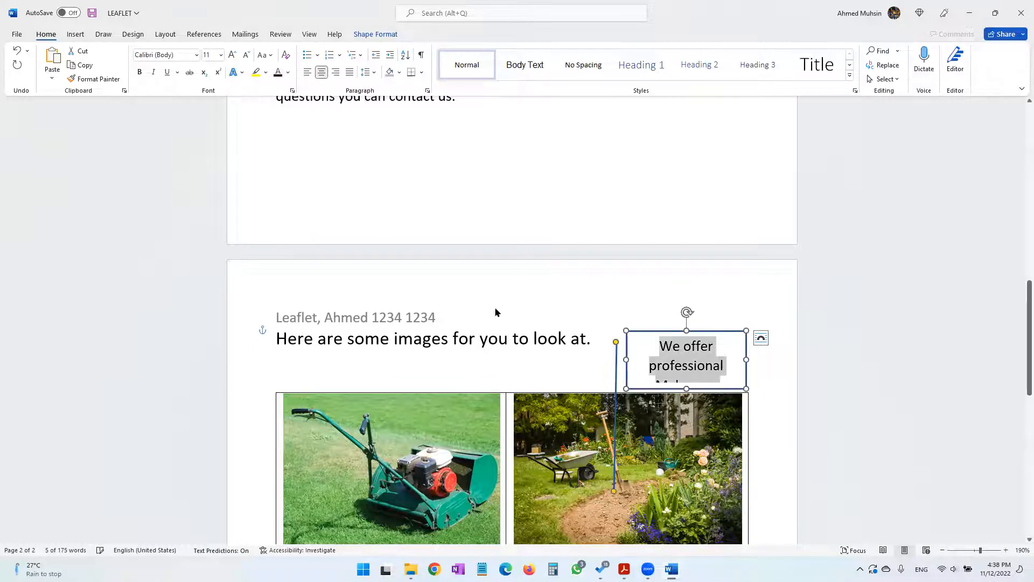
click(247, 57)
click(247, 57)
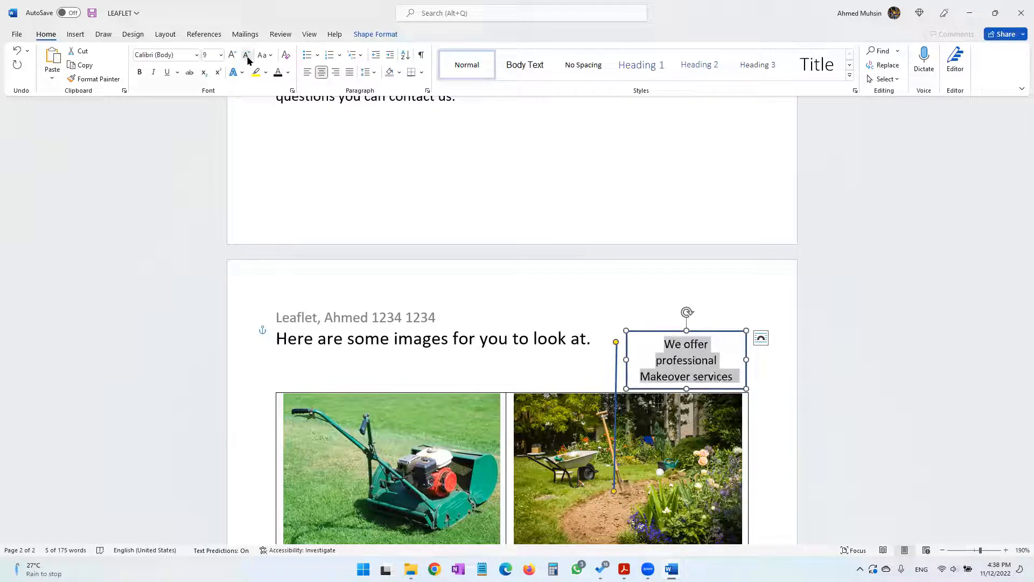
click(248, 57)
click(232, 56)
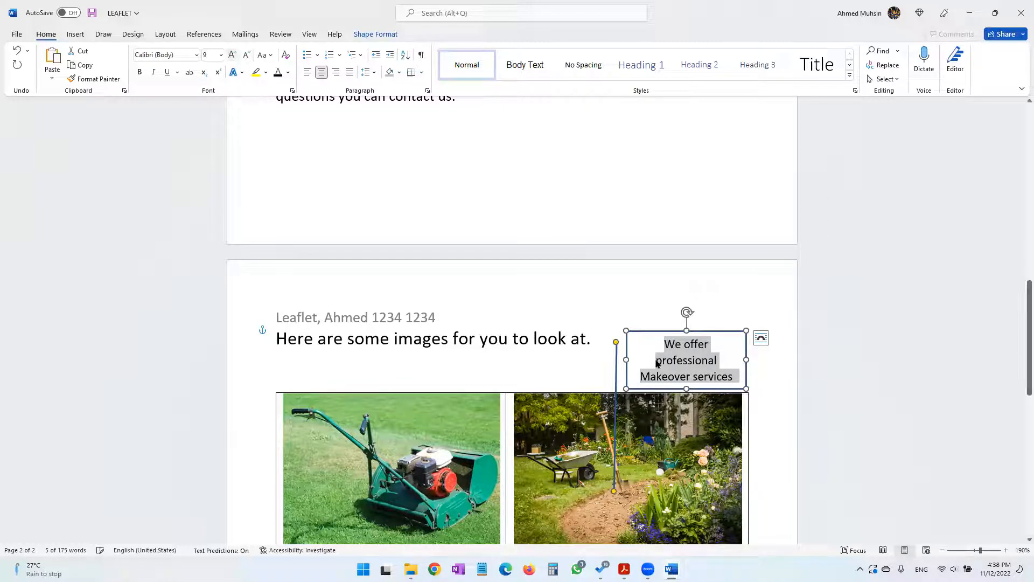
click(780, 390)
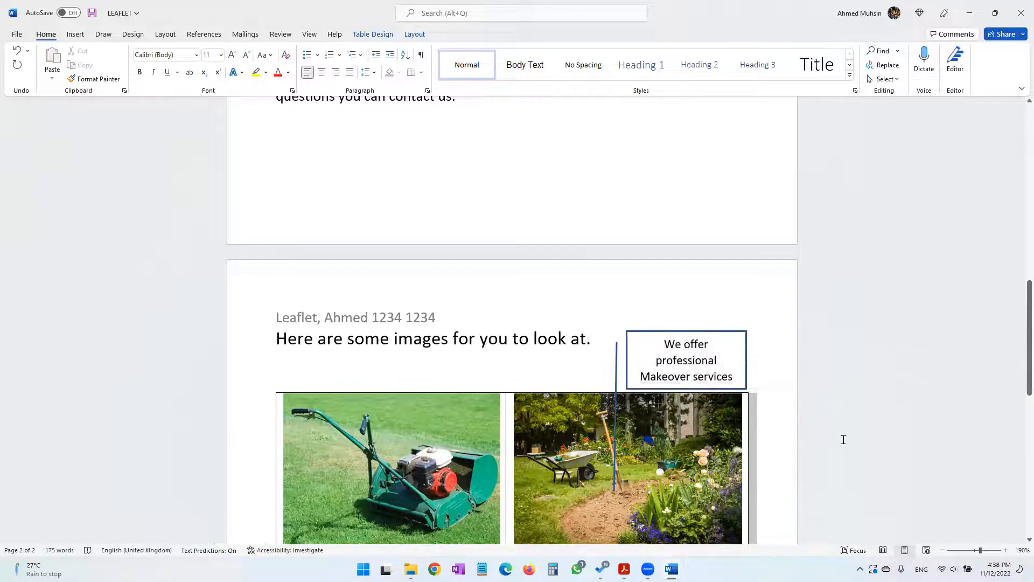
Angle the callout's leader line towards the middle of the garden picture and attach its upper end to the box's left edge
click(615, 461)
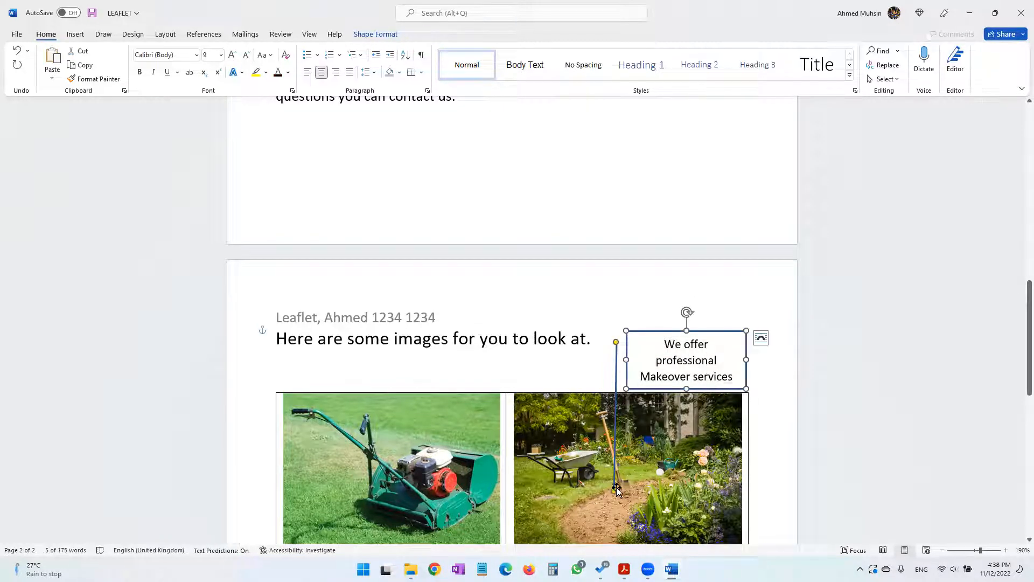
drag(615, 492, 594, 462)
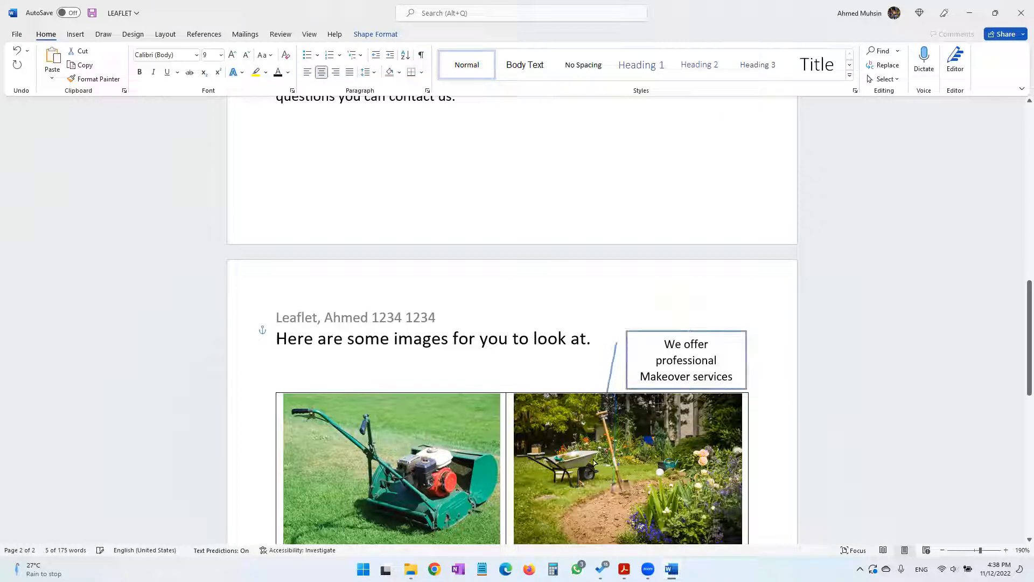
drag(614, 380, 625, 354)
click(838, 453)
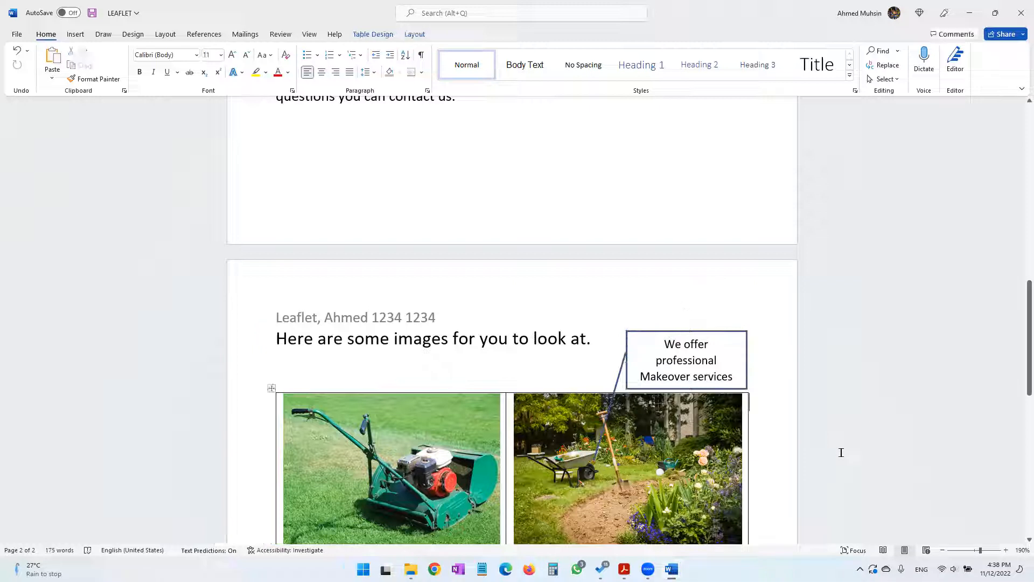
Check the callout colour requirement in the practical paper PDF and set the callout's outline in the leaflet to the standard green
click(624, 568)
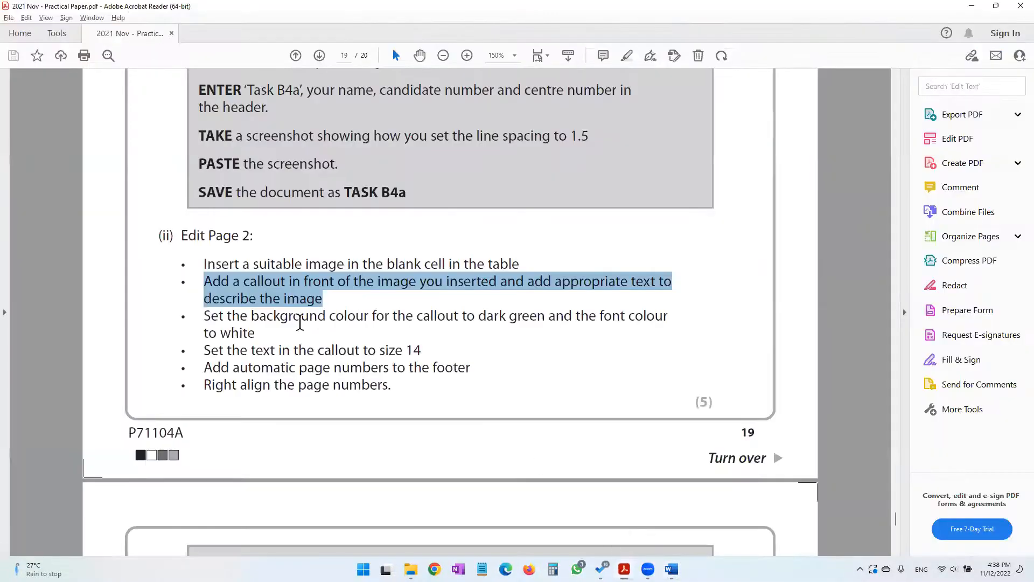
drag(228, 316, 653, 317)
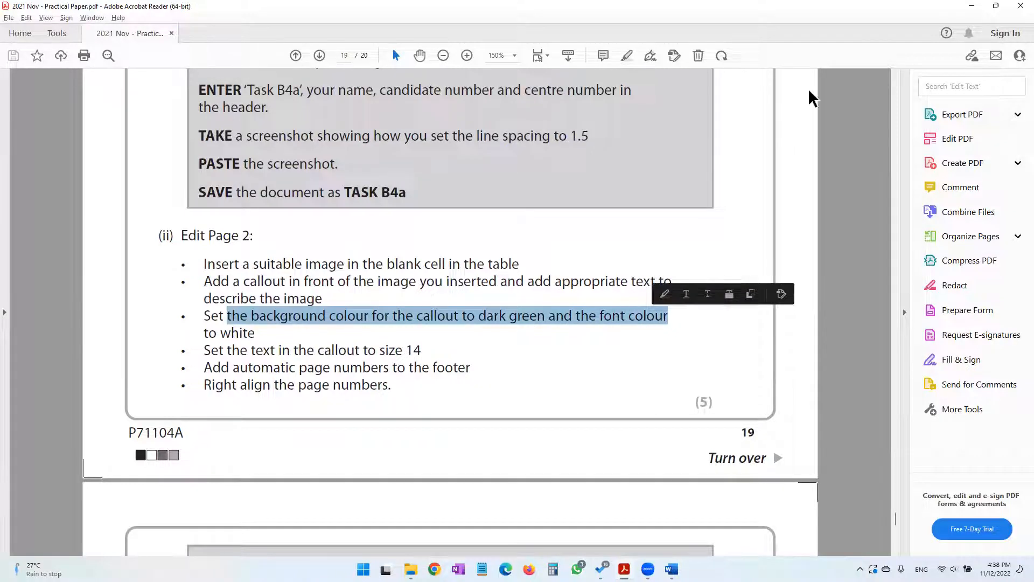
click(975, 7)
click(709, 333)
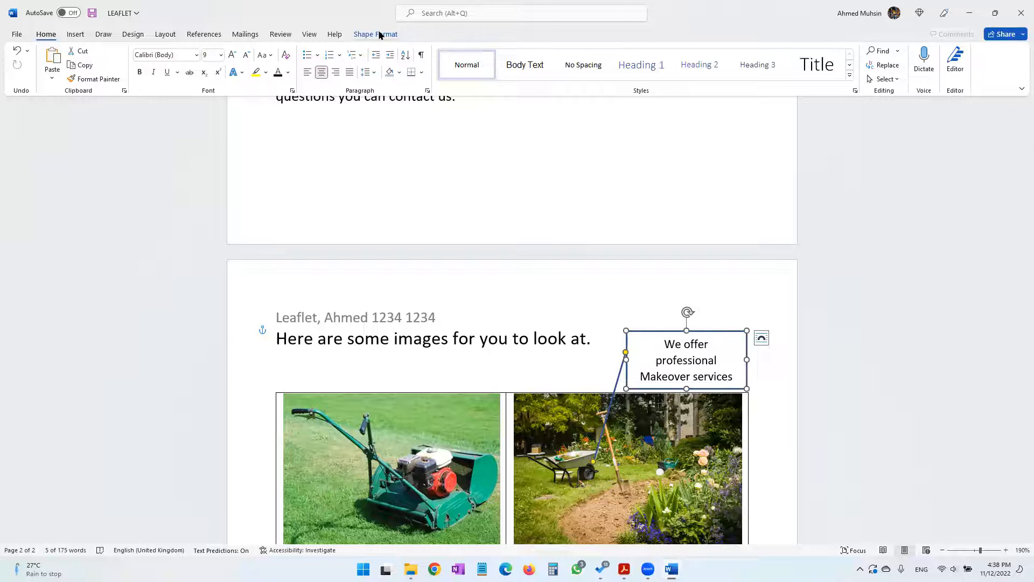
click(379, 34)
click(415, 66)
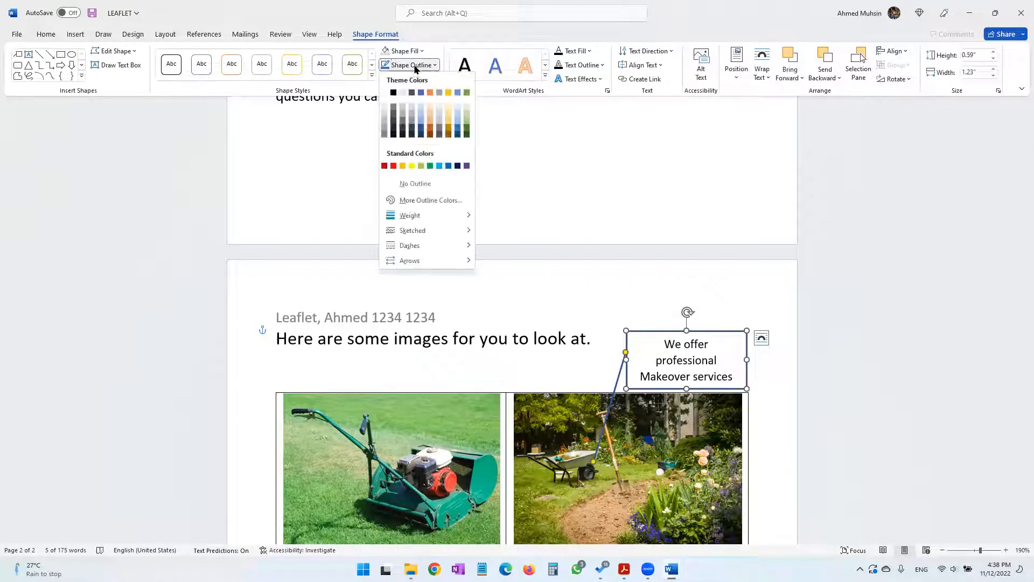
click(430, 166)
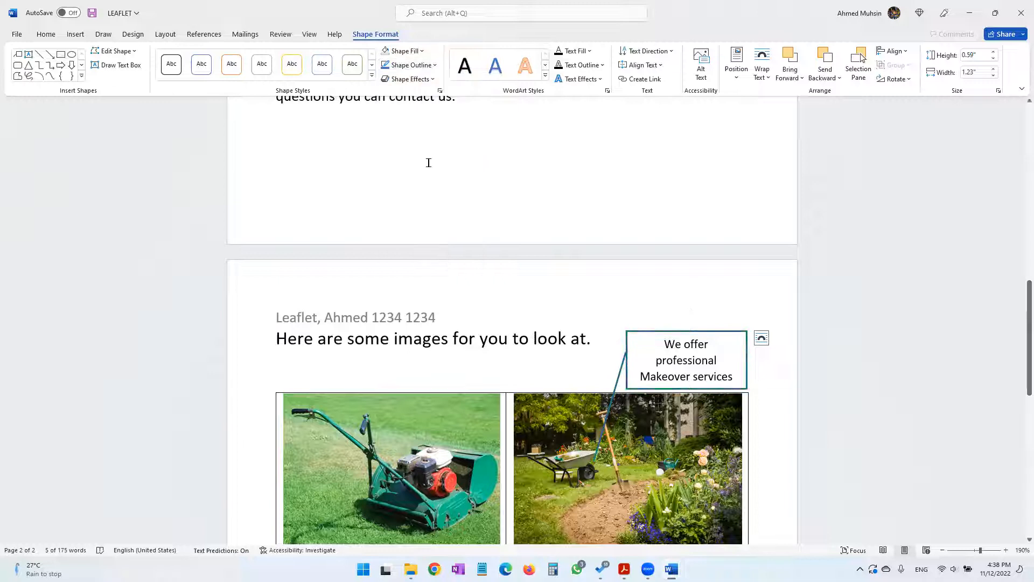
click(756, 380)
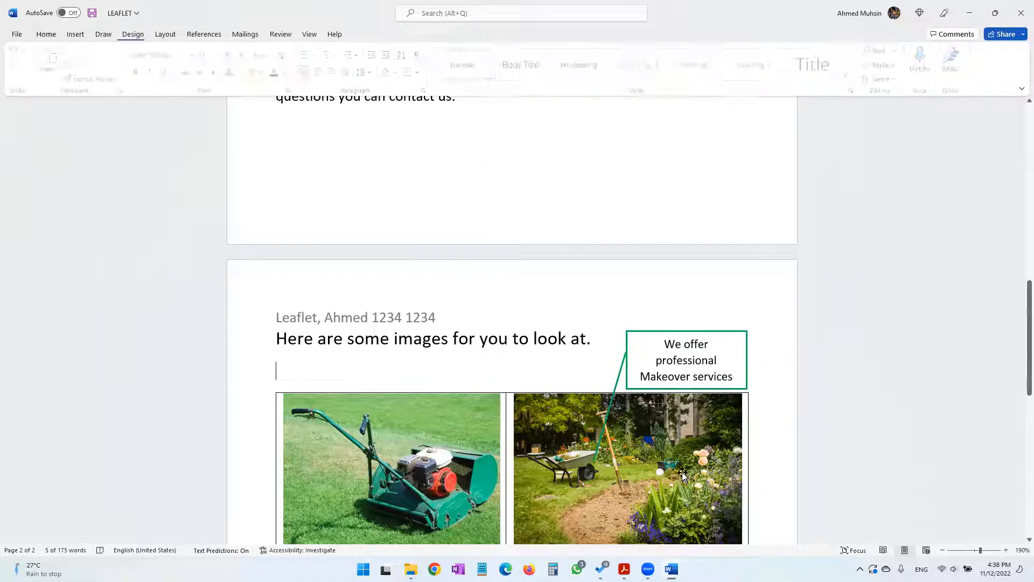
click(668, 376)
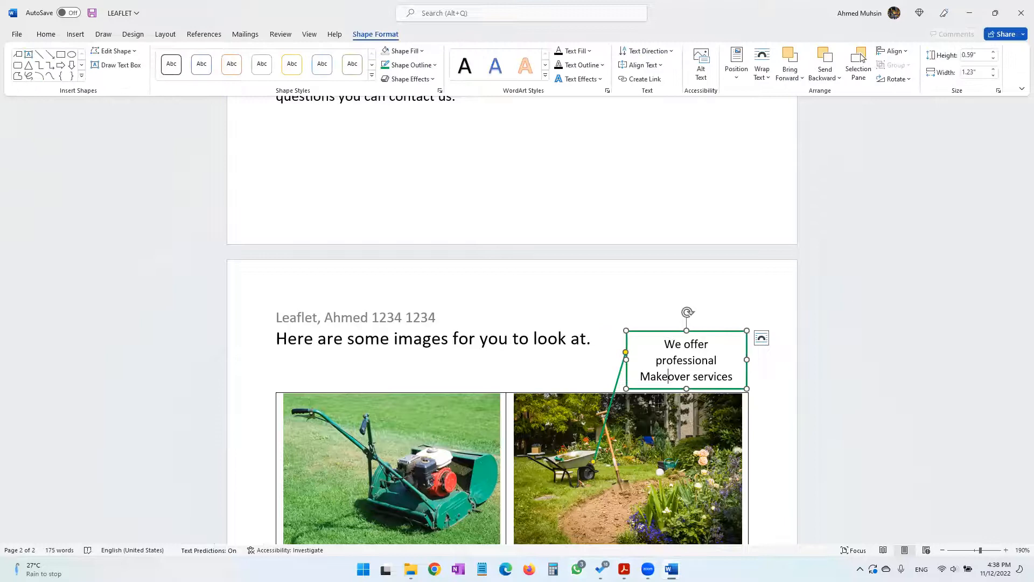
Recheck the background colour requirement in the practical paper PDF and fill the leaflet's callout box with the standard green
click(624, 568)
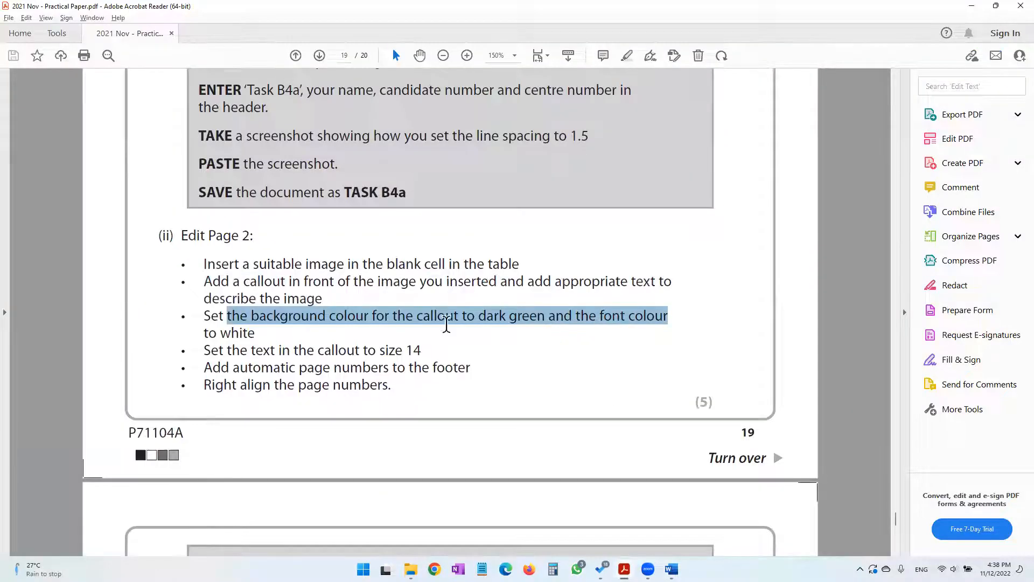
click(355, 321)
drag(255, 318, 413, 318)
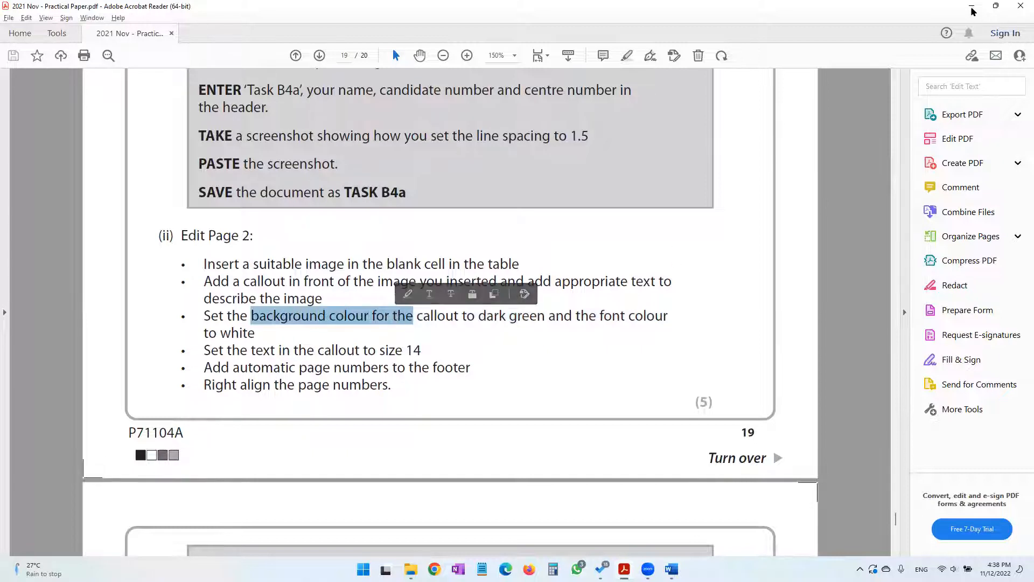
click(972, 8)
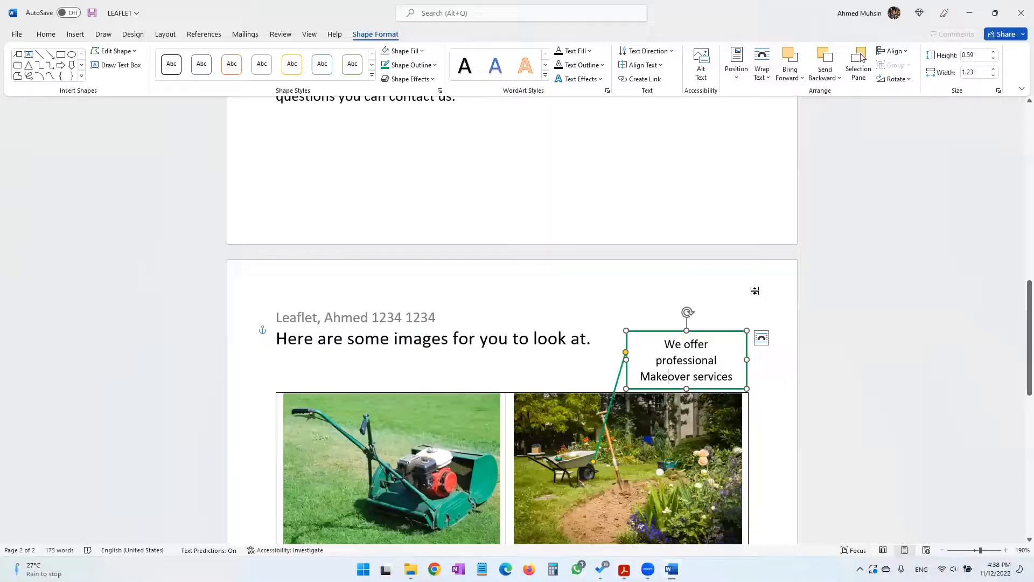
click(421, 52)
click(429, 152)
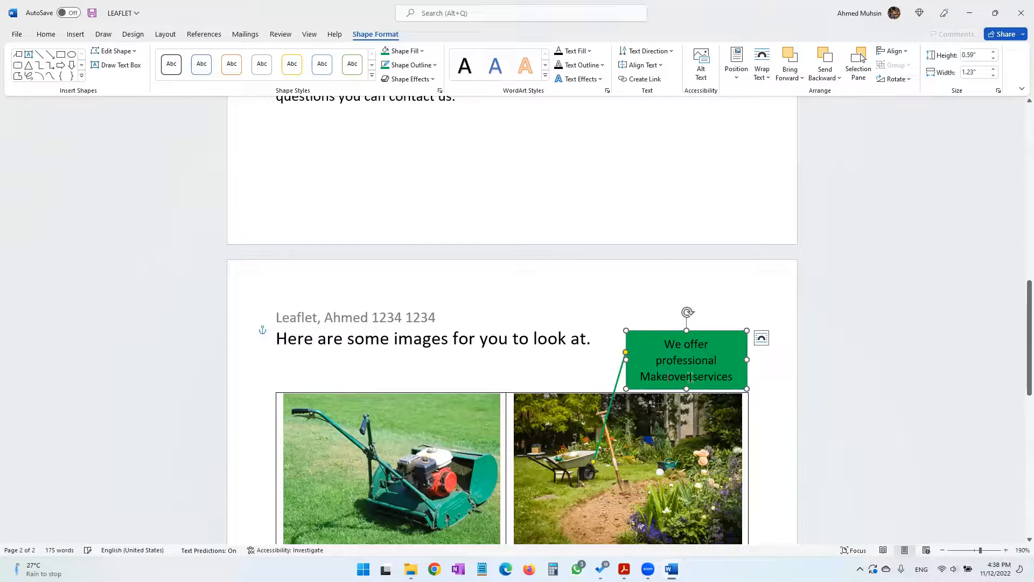
Set the font colour of all the callout text to white
drag(664, 344, 738, 381)
click(52, 34)
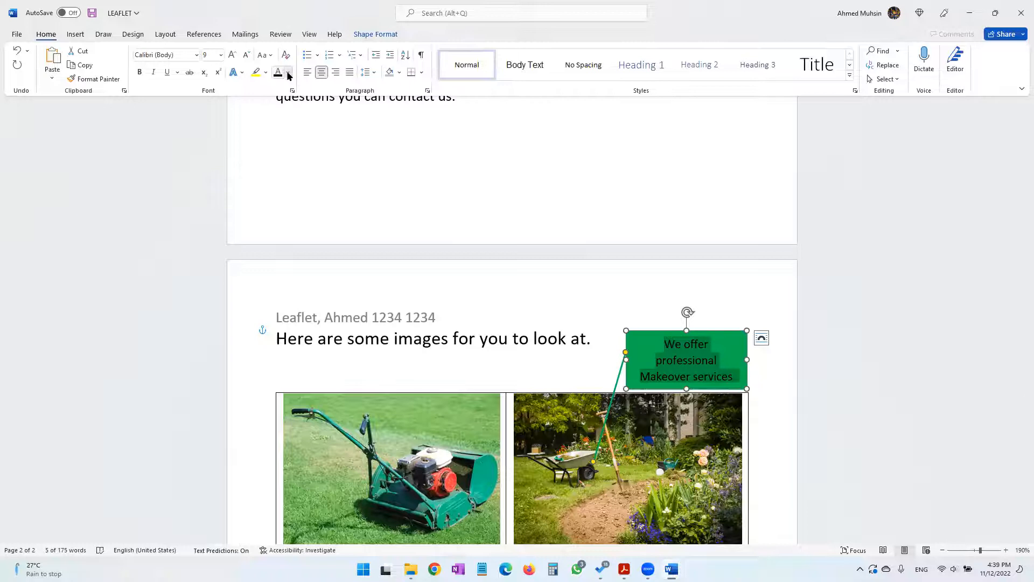
click(287, 72)
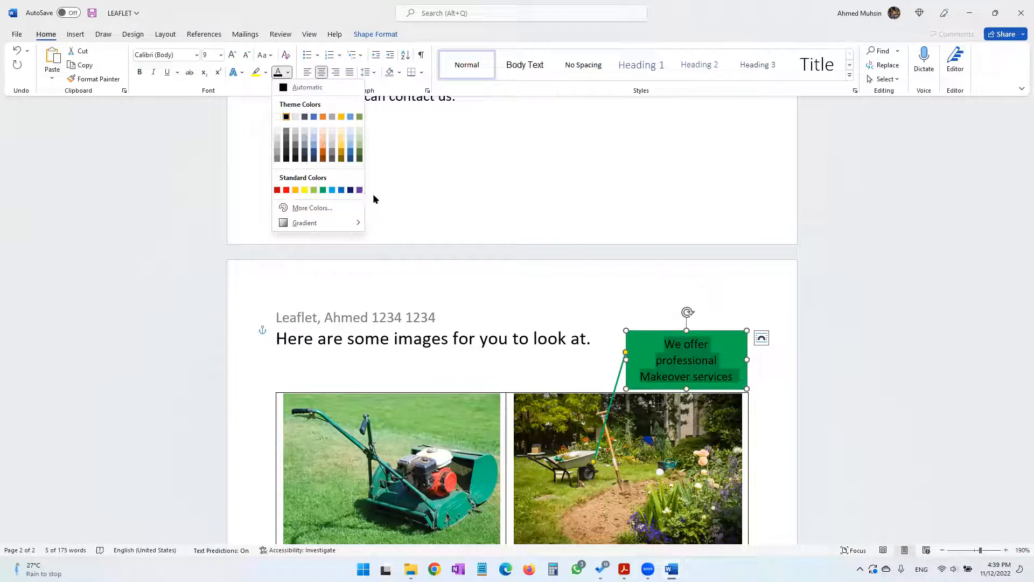
click(277, 117)
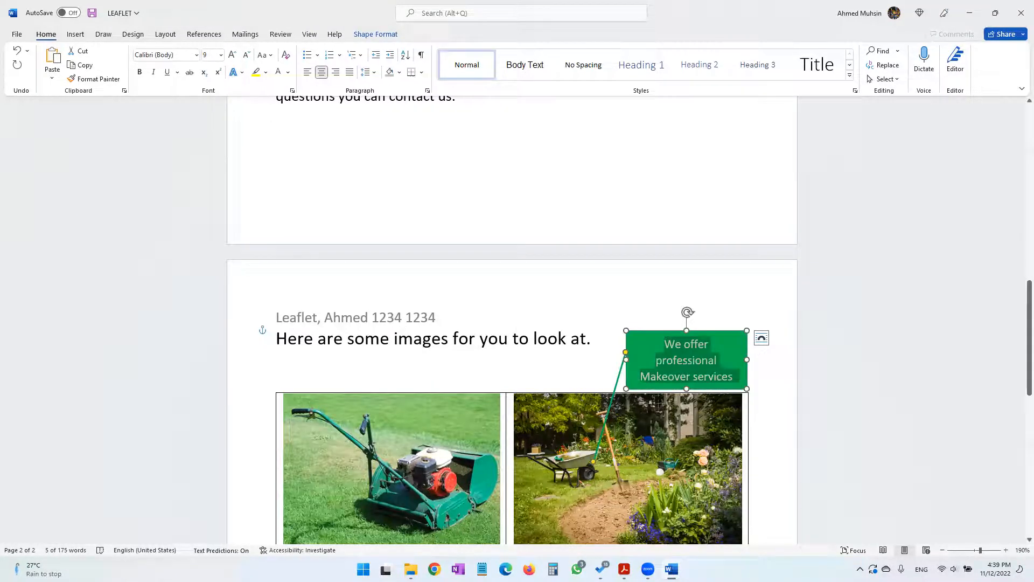
Check the text size requirement in the practical paper PDF and set the leaflet's callout text to size 14
click(462, 433)
drag(203, 350, 423, 350)
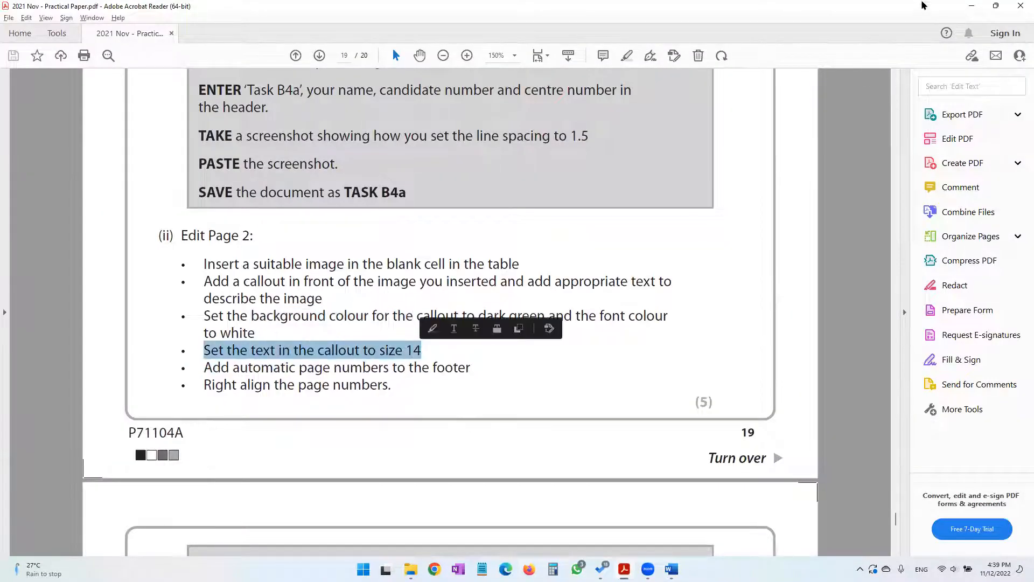
key(alt+Tab)
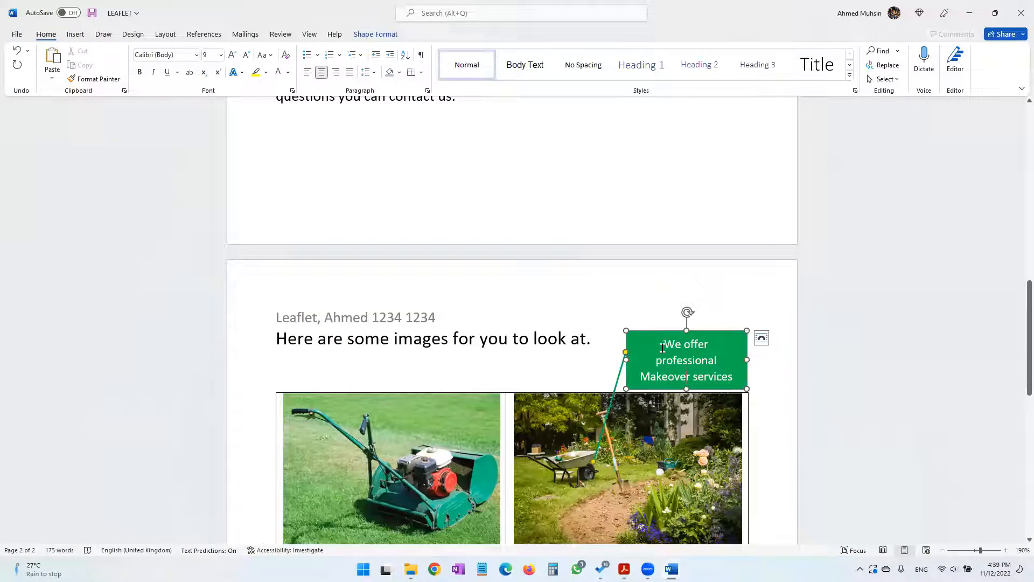
triple_click(687, 381)
click(210, 54)
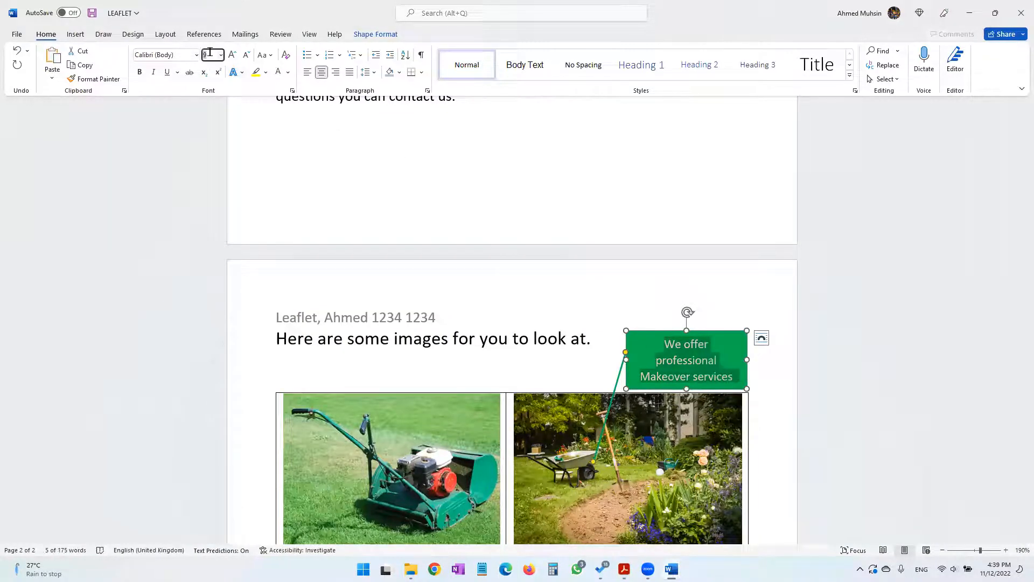
text(14)
key(Return)
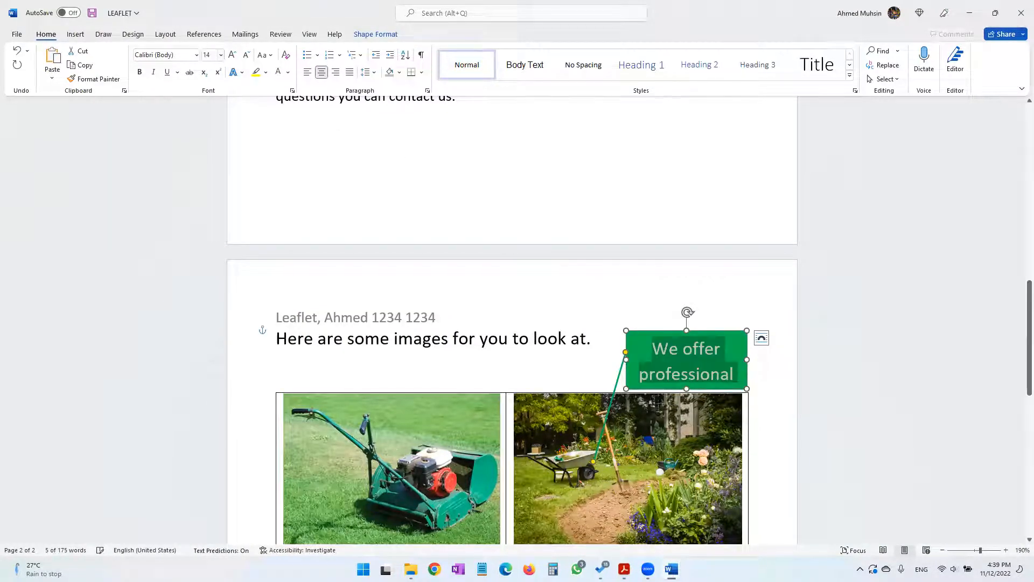
Enlarge the callout box towards the left and slightly upwards, and shorten its text to "Makeover services"
drag(625, 361, 598, 360)
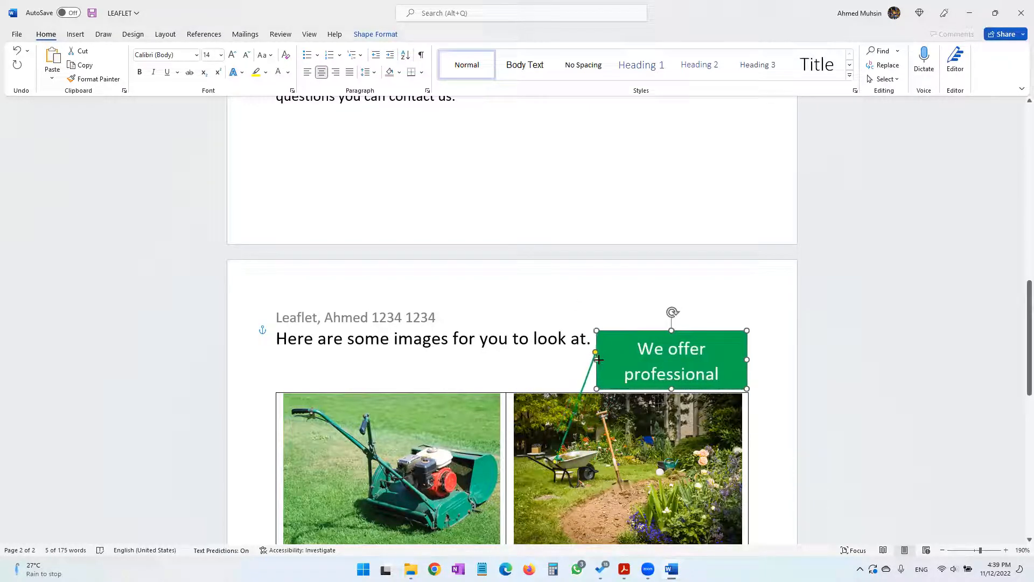
mouse_move(670, 330)
mouse_down()
mouse_move(674, 306)
mouse_move(681, 327)
mouse_up()
click(674, 359)
triple_click(673, 360)
click(673, 359)
drag(645, 336, 731, 367)
key(Delete)
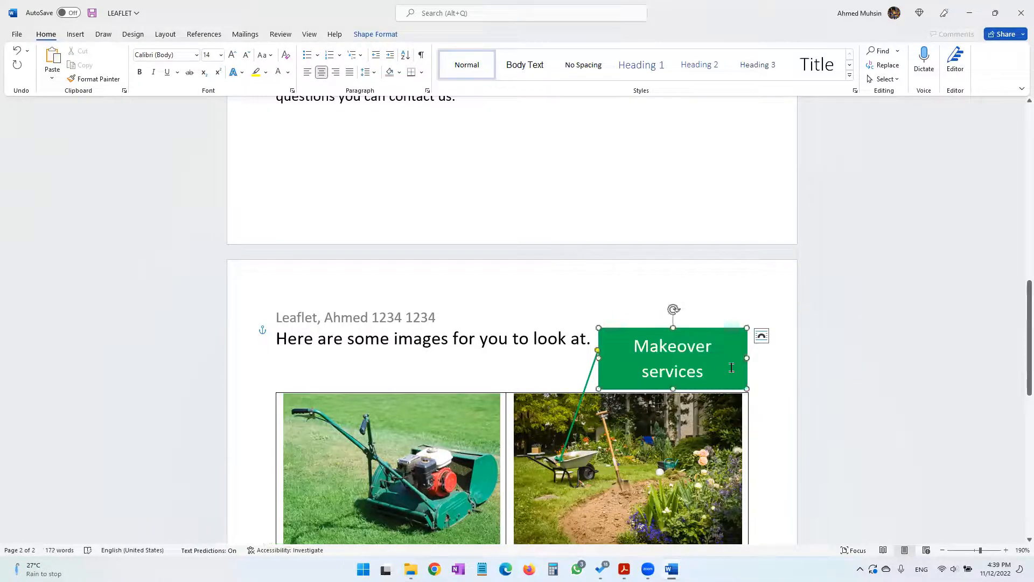
click(769, 438)
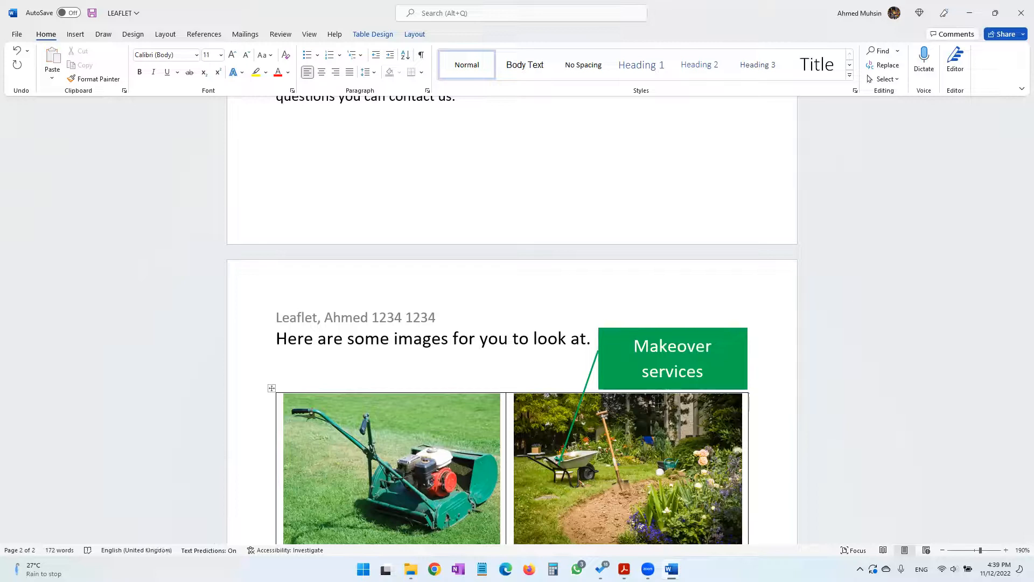
Check the footer requirement in the practical paper PDF and insert an automatic, centred page number in the leaflet's footer
key(alt+Tab)
drag(233, 367, 473, 369)
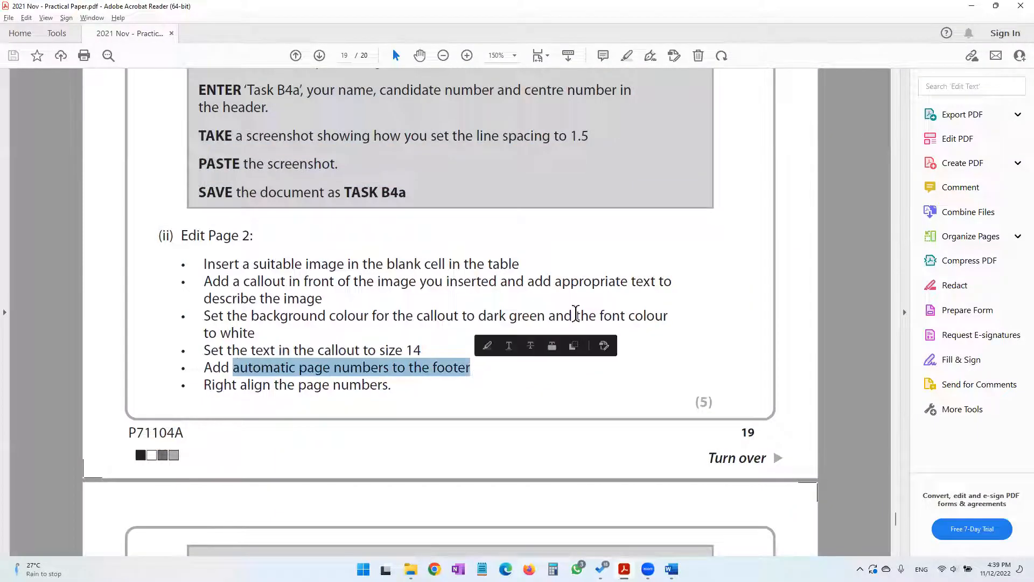
click(971, 6)
scroll(520, 480, down, 8)
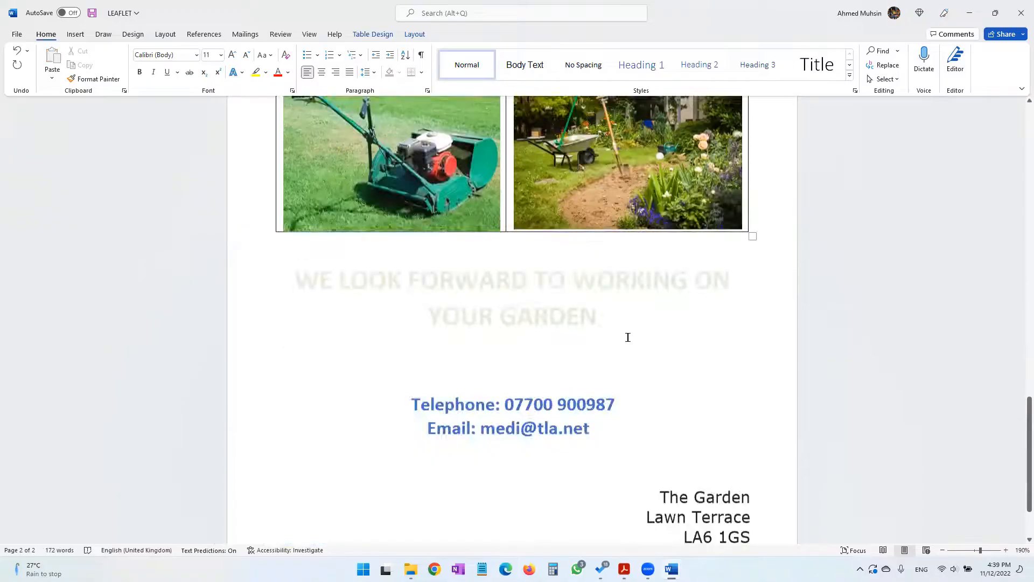
double_click(508, 499)
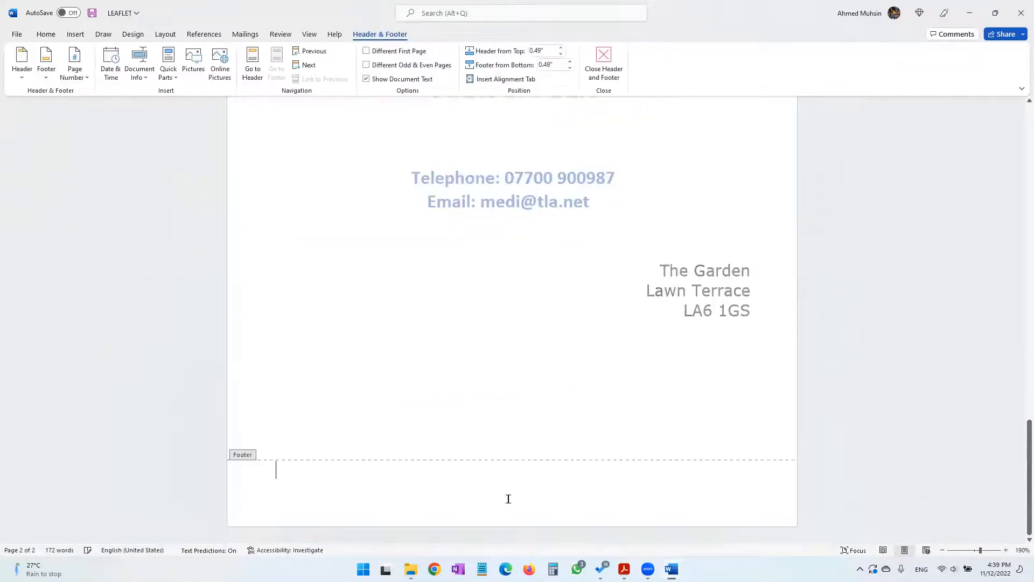
click(76, 34)
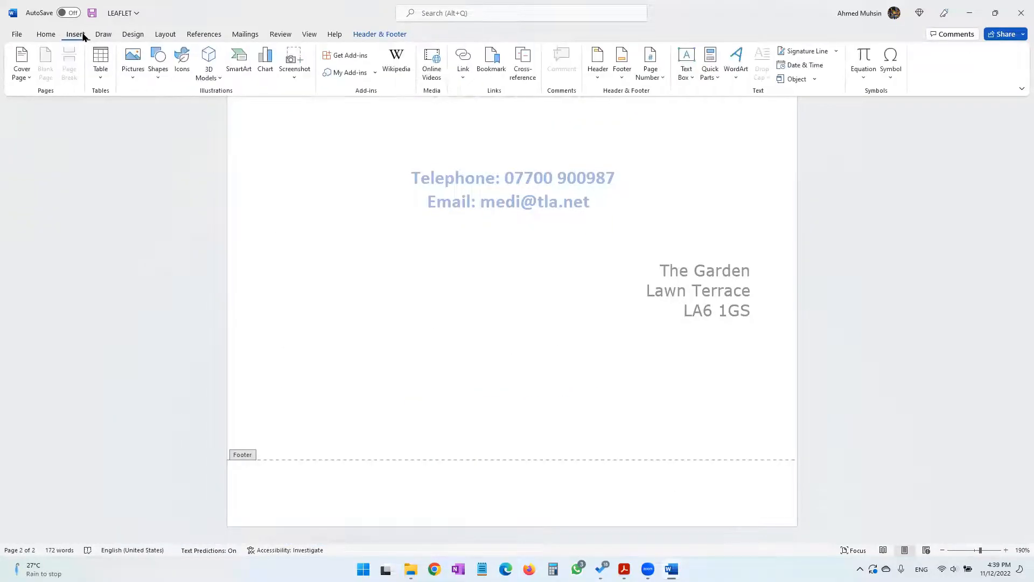
click(384, 34)
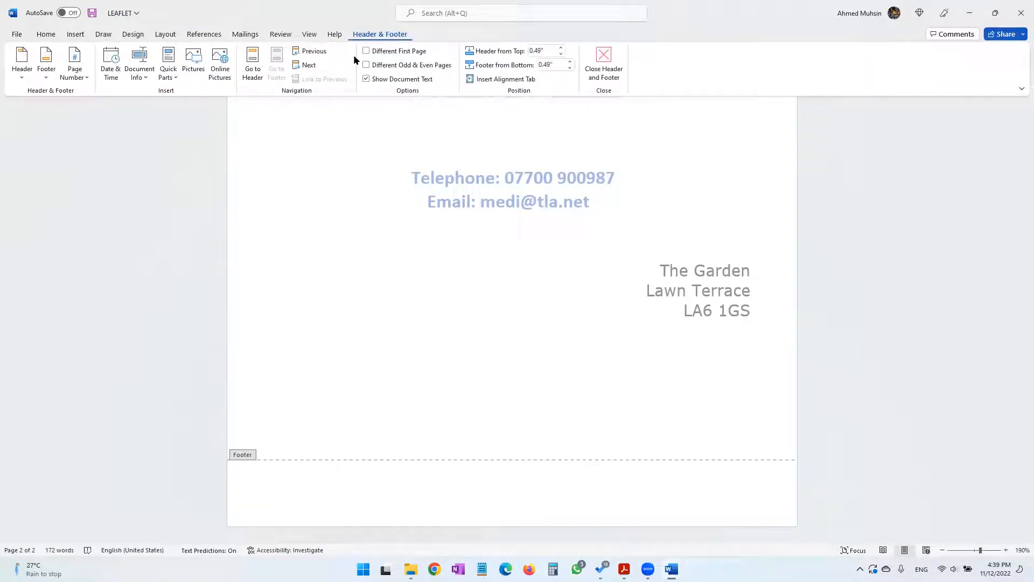
click(80, 78)
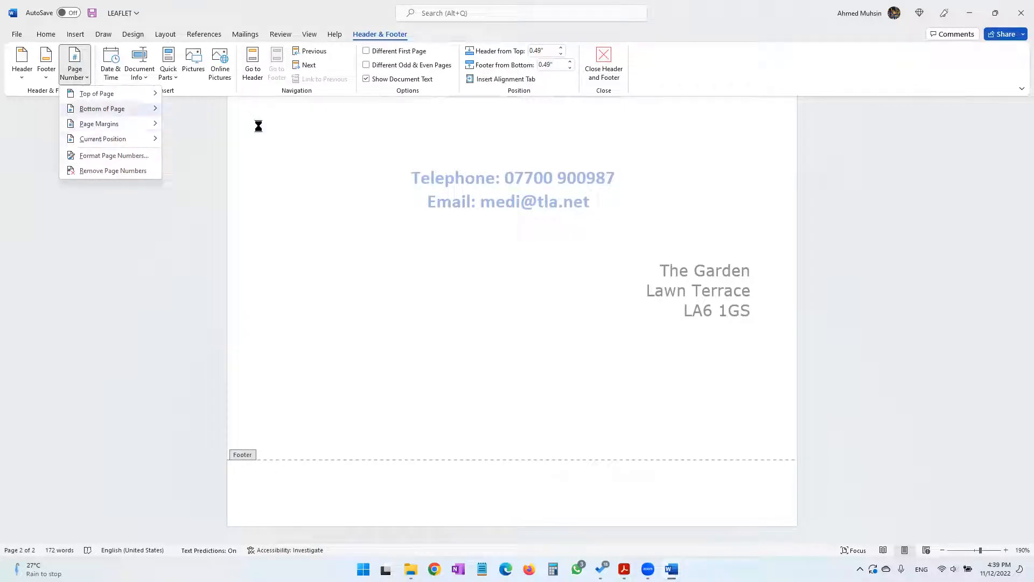
click(276, 201)
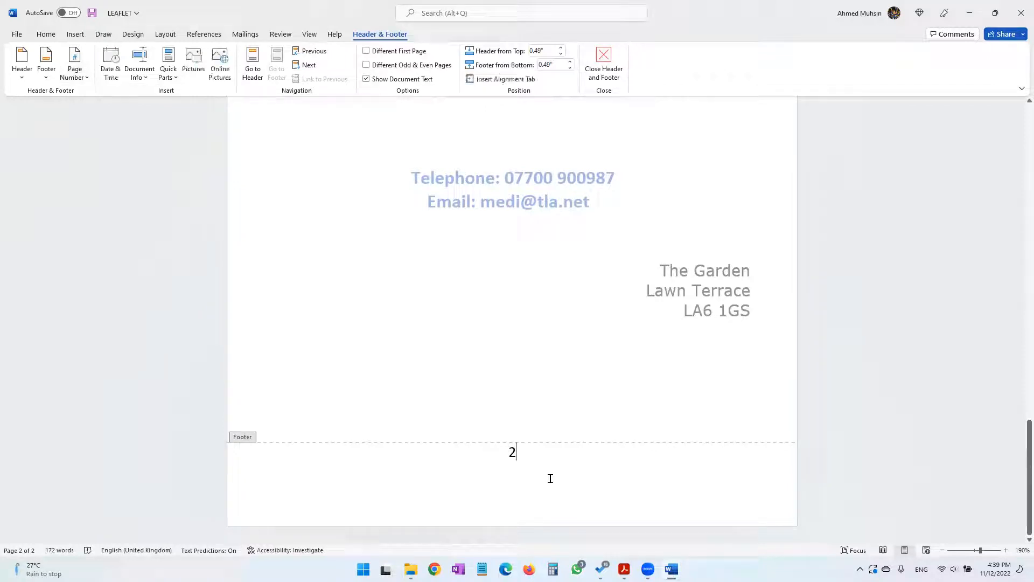
Check the alignment requirement in the practical paper PDF and right-align the page number in the leaflet's footer
click(624, 569)
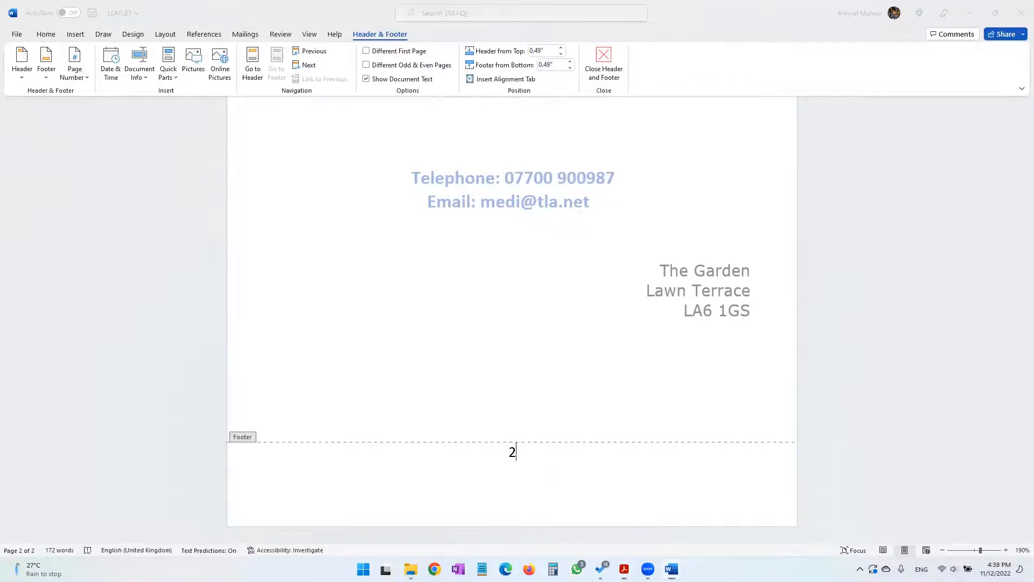
drag(241, 384, 388, 386)
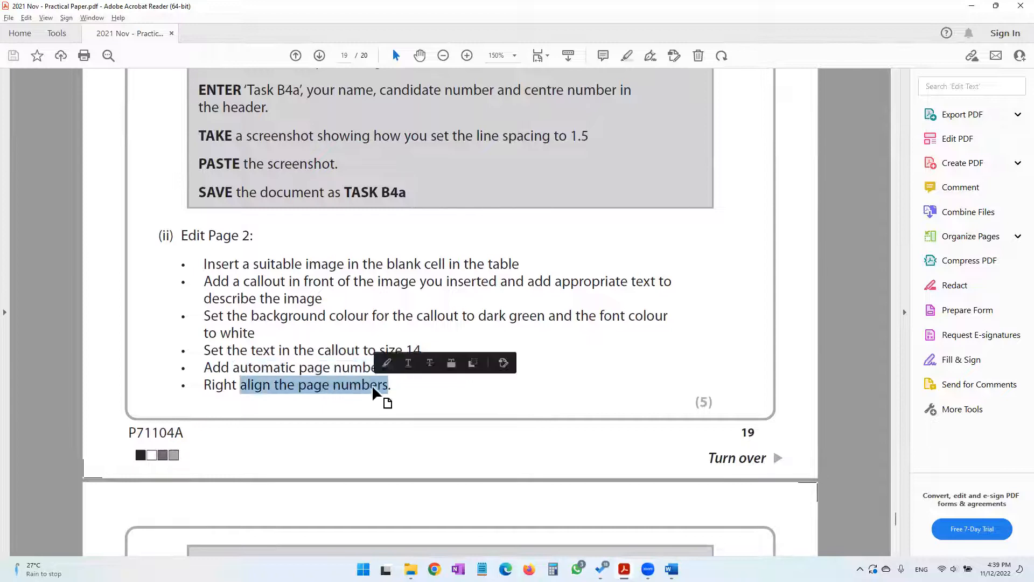
click(971, 9)
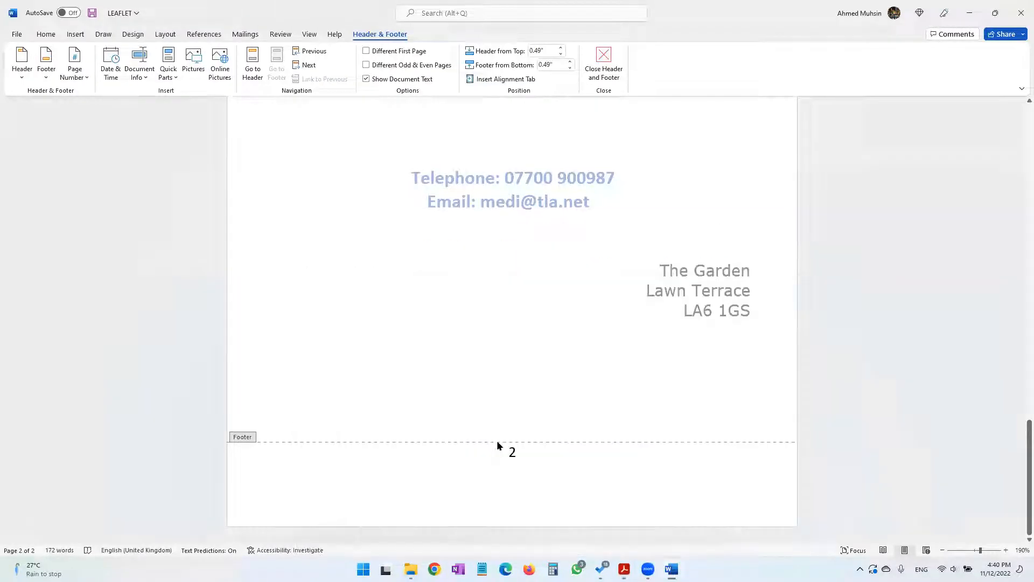
double_click(505, 453)
click(46, 34)
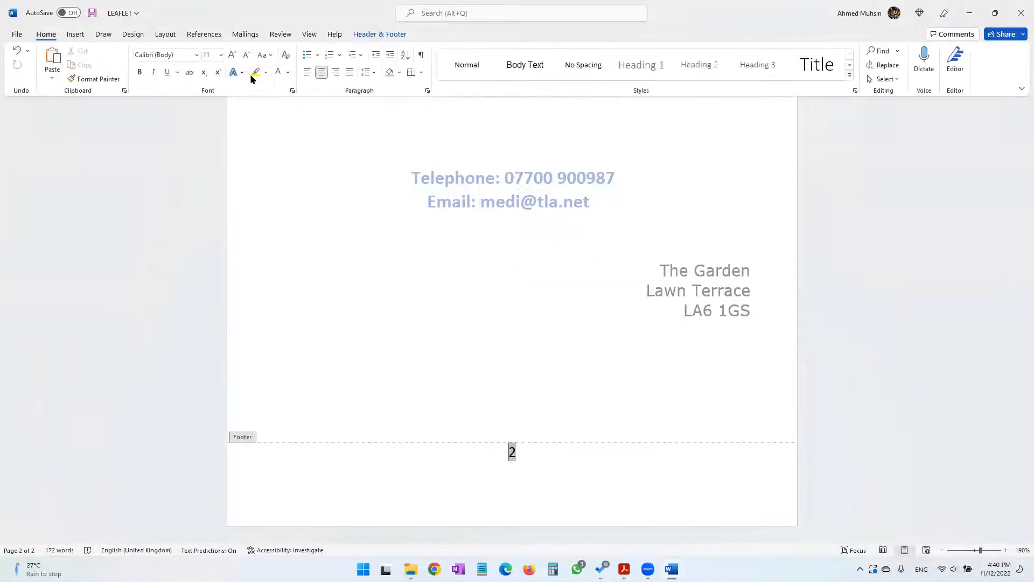
click(335, 72)
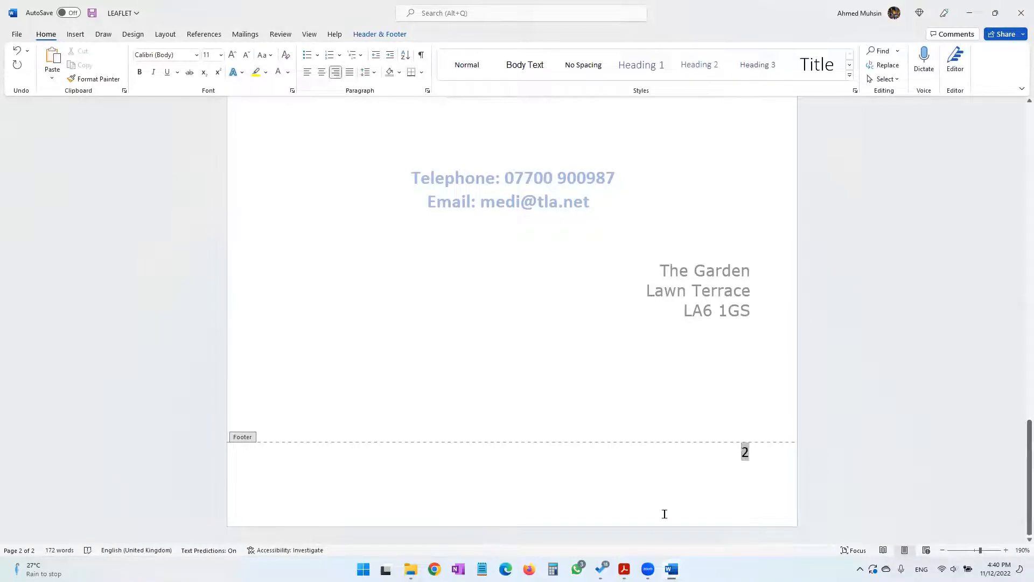
Check the screenshot requirement in the practical paper PDF and capture the full screen showing the leaflet's Bottom of Page number options
key(alt+Tab)
scroll(539, 401, down, 4)
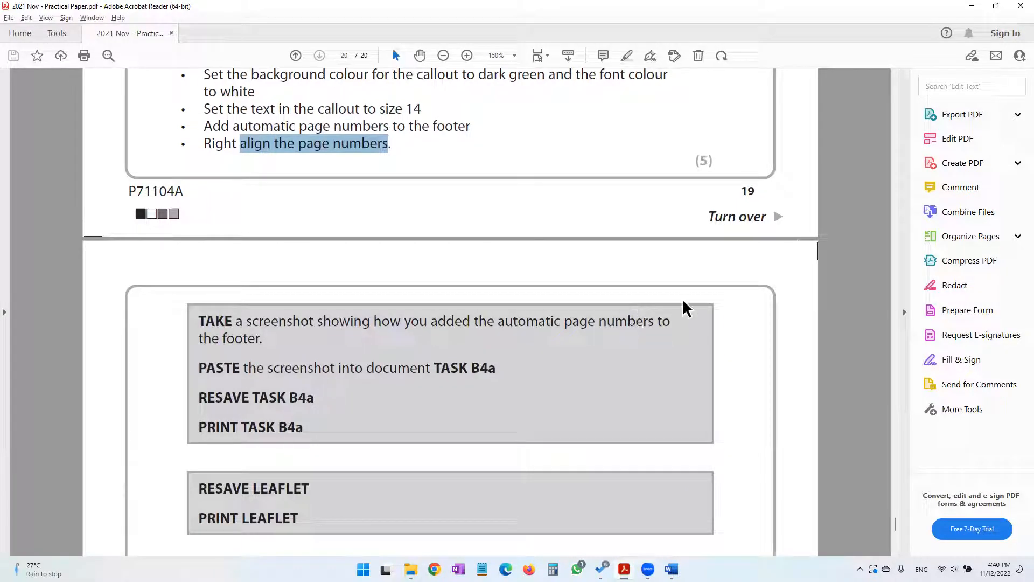
double_click(449, 368)
drag(489, 371, 509, 371)
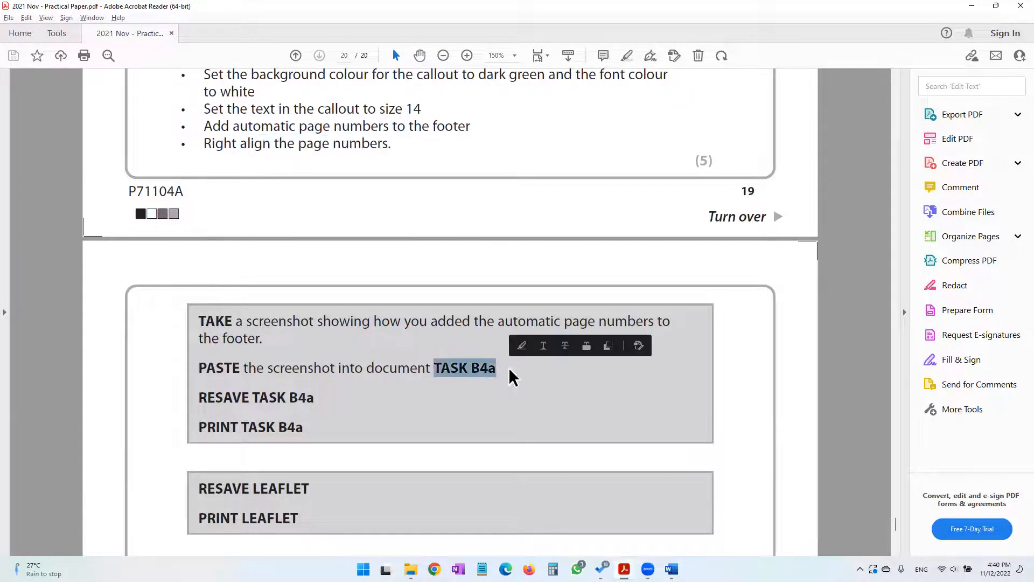
click(970, 7)
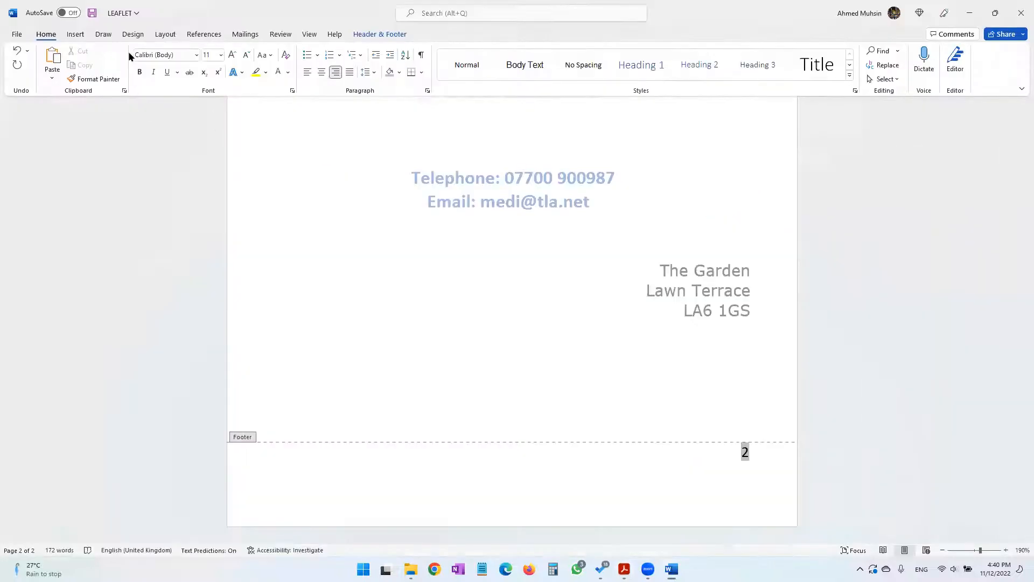
click(386, 36)
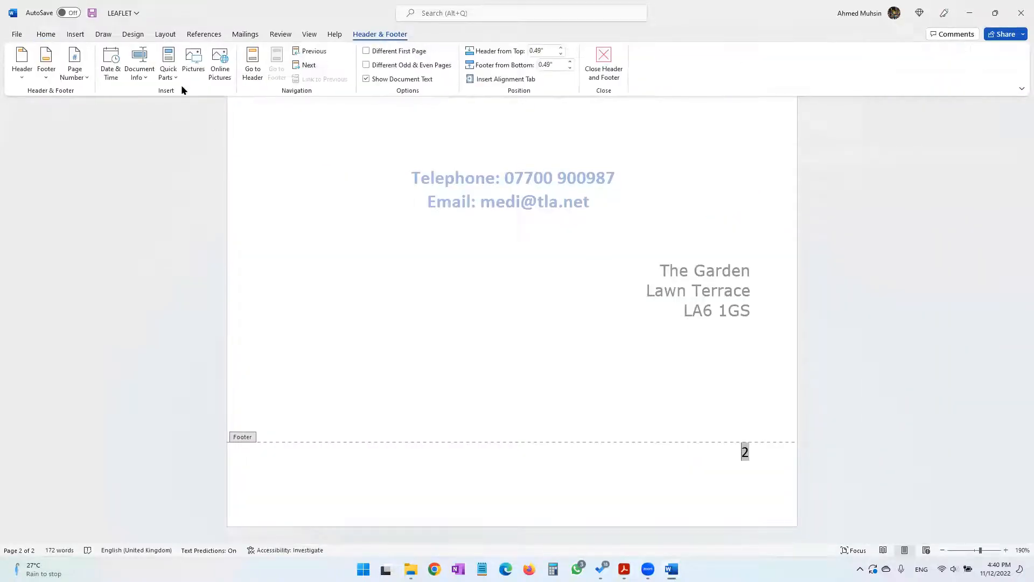
click(86, 76)
mouse_move(94, 108)
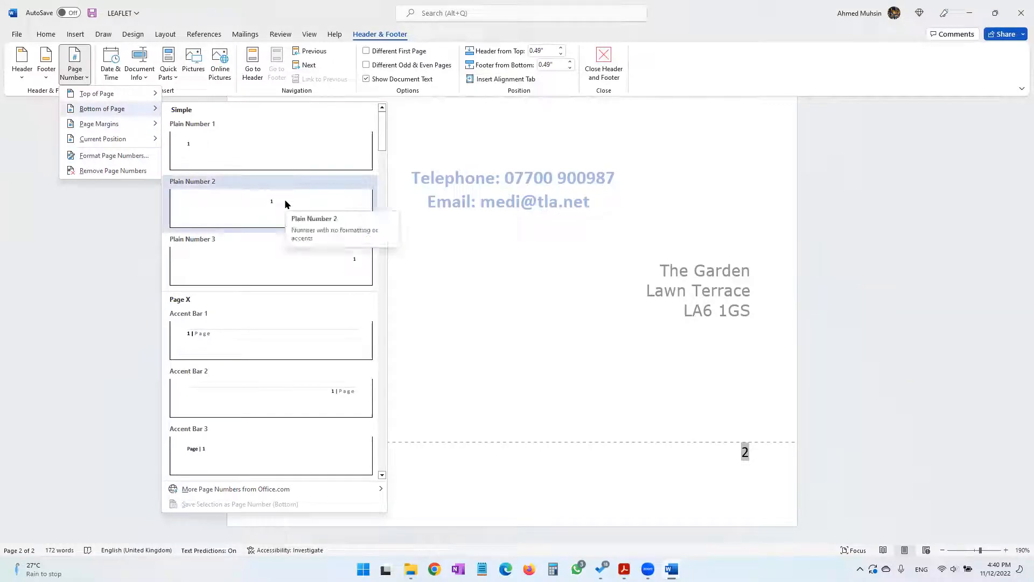
key(super+shift+s)
drag(2, 0, 1031, 581)
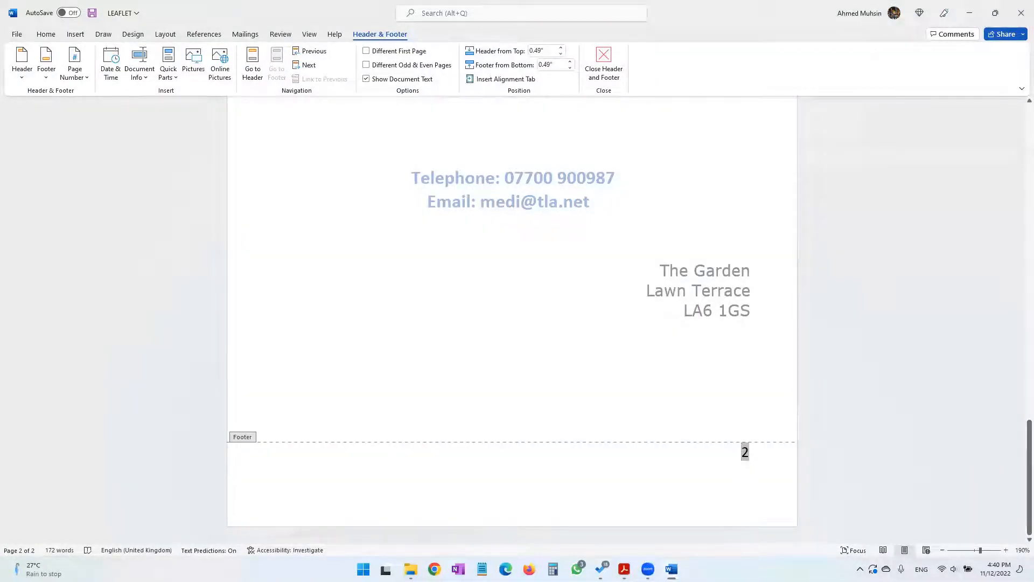
Paste the page-number screenshot below the existing screenshot in the TASK B4a document
click(671, 569)
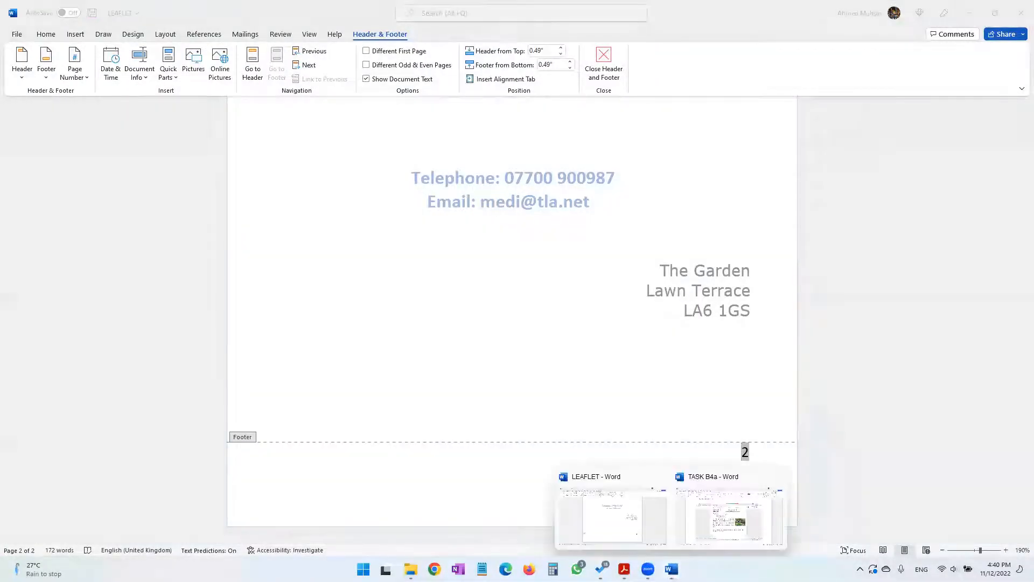
click(710, 531)
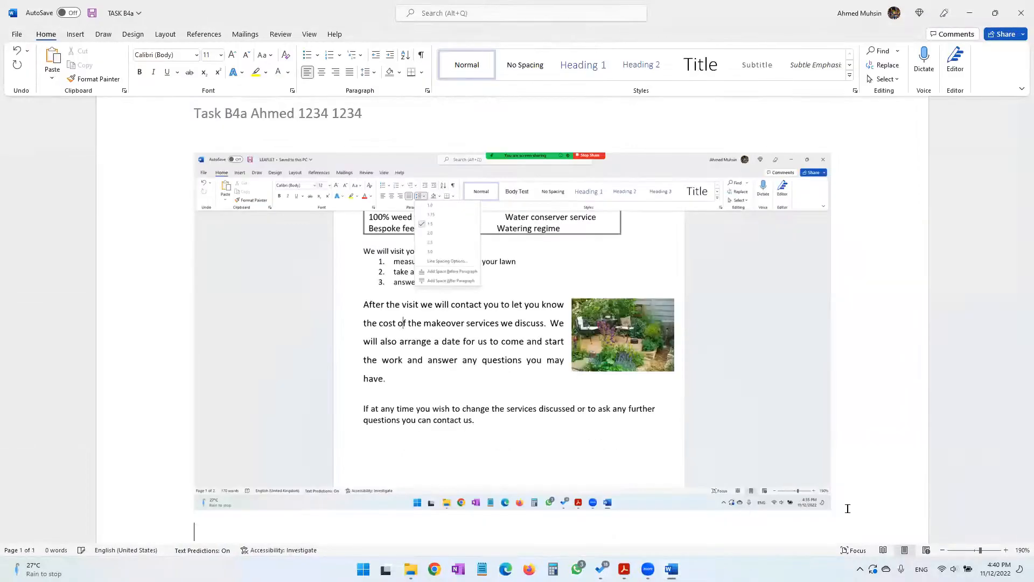
scroll(843, 506, down, 6)
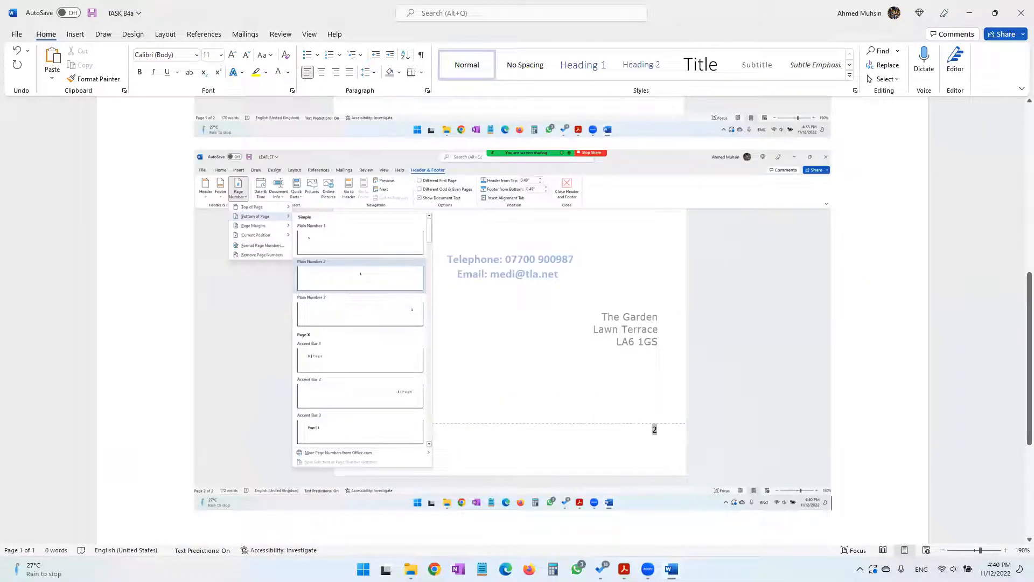
Check the save and print instructions in the practical paper PDF, then resave TASK B4a and review its print preview
click(624, 569)
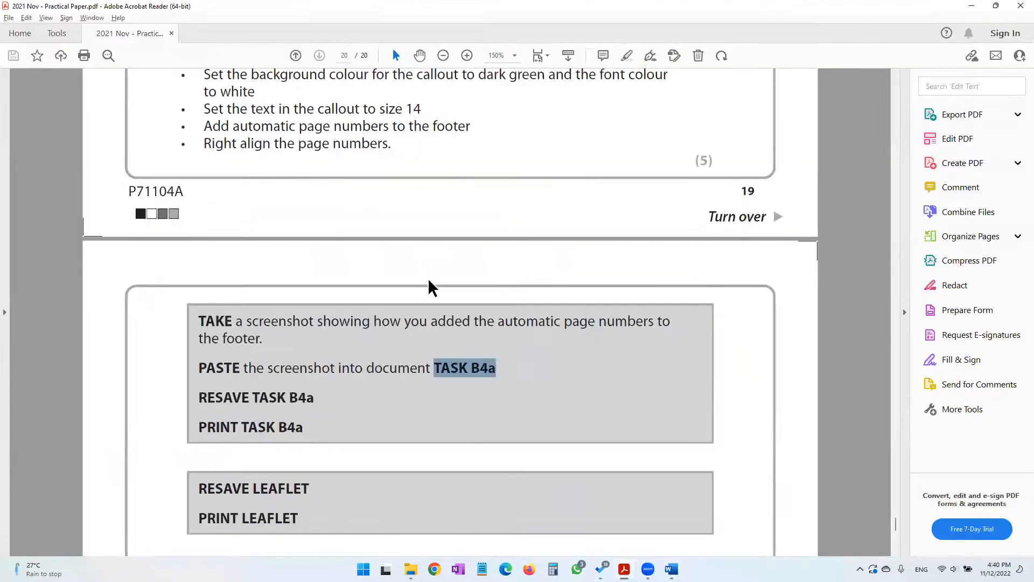
scroll(270, 265, down, 2)
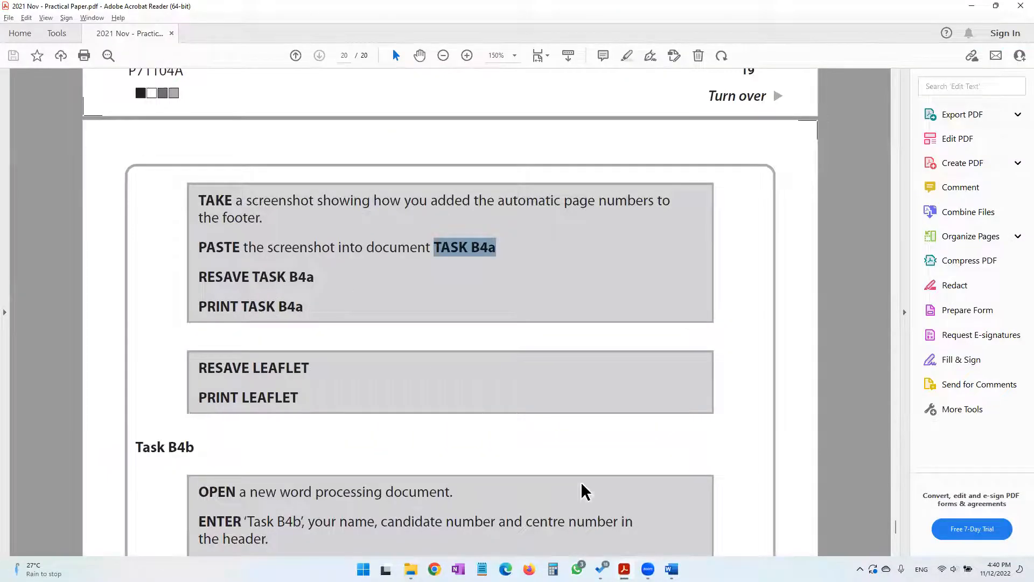
mouse_move(671, 569)
click(699, 534)
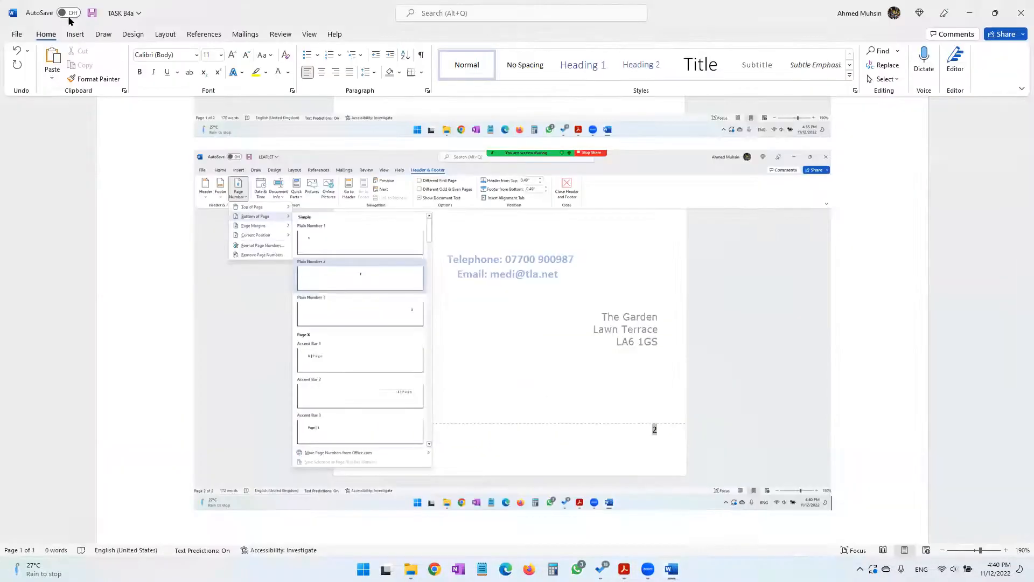
click(93, 13)
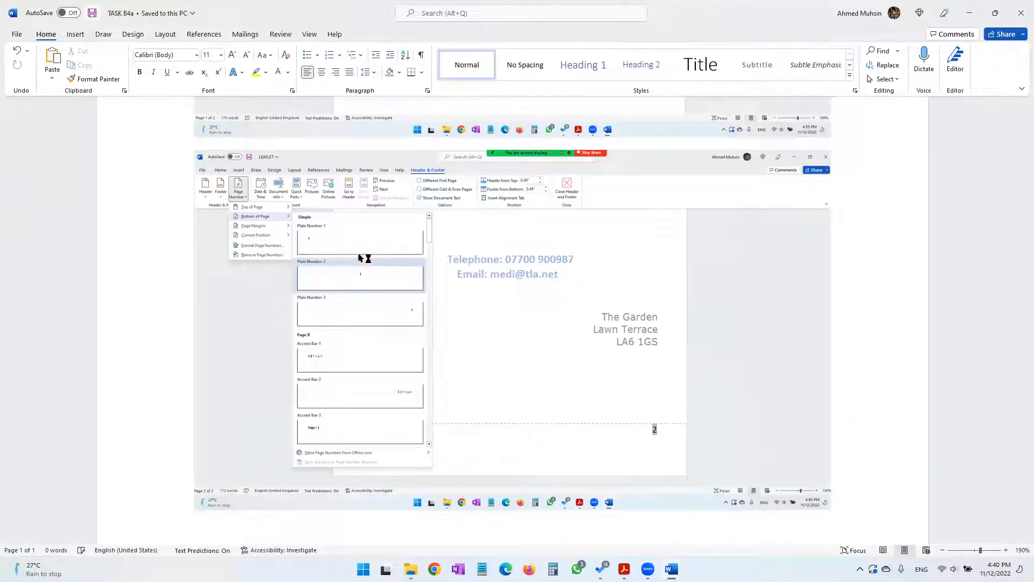
key(ctrl+p)
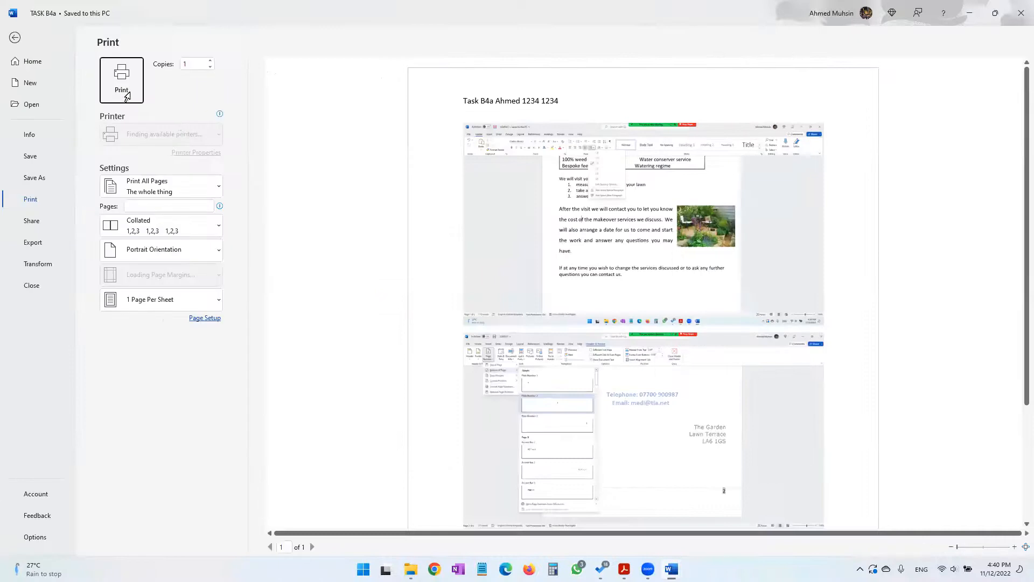
click(14, 38)
Check the leaflet instructions in the practical paper PDF, then exit the footer, resave LEAFLET and review its print preview
mouse_move(671, 568)
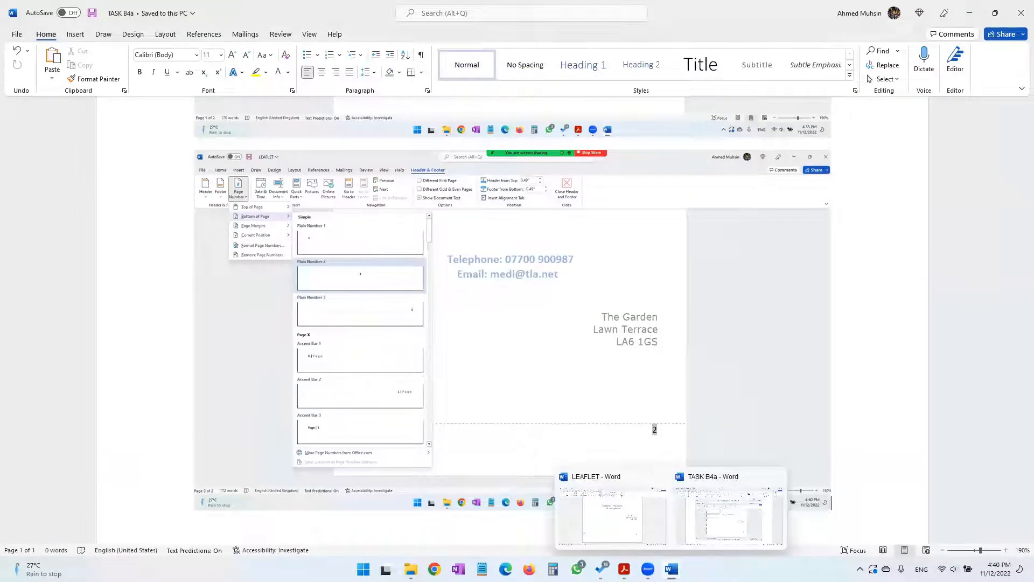
click(624, 569)
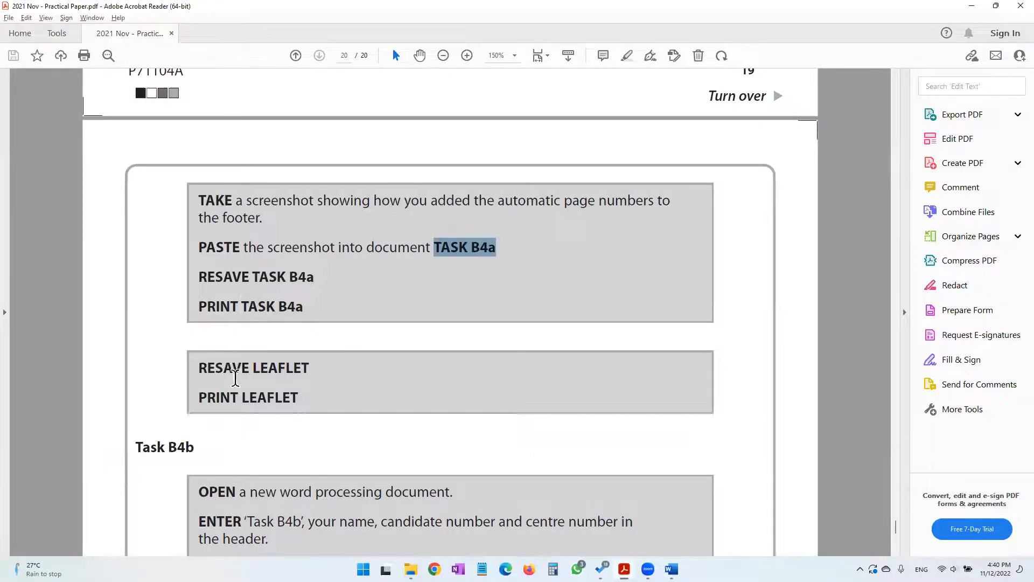
drag(246, 375, 311, 386)
click(276, 397)
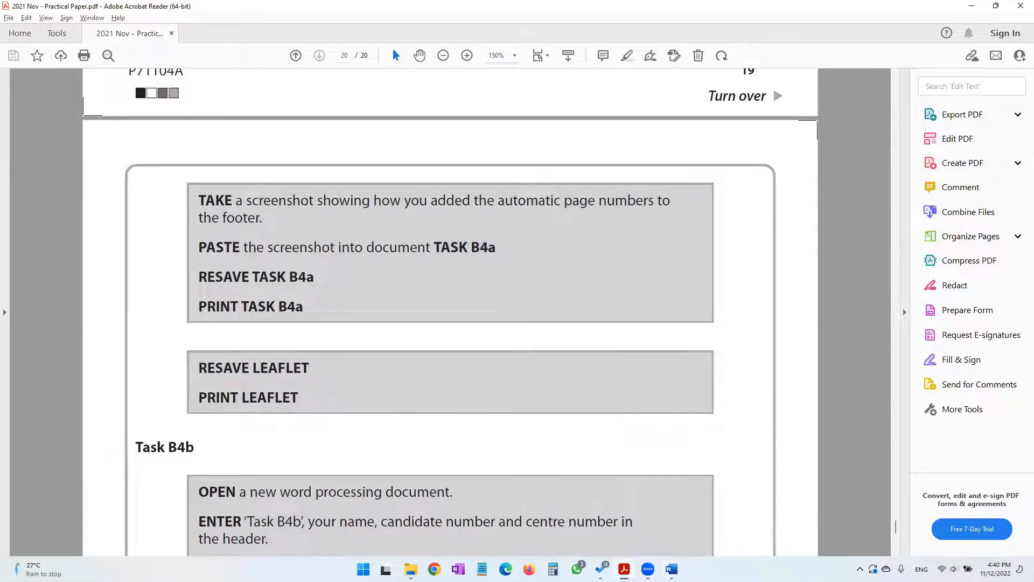
click(628, 525)
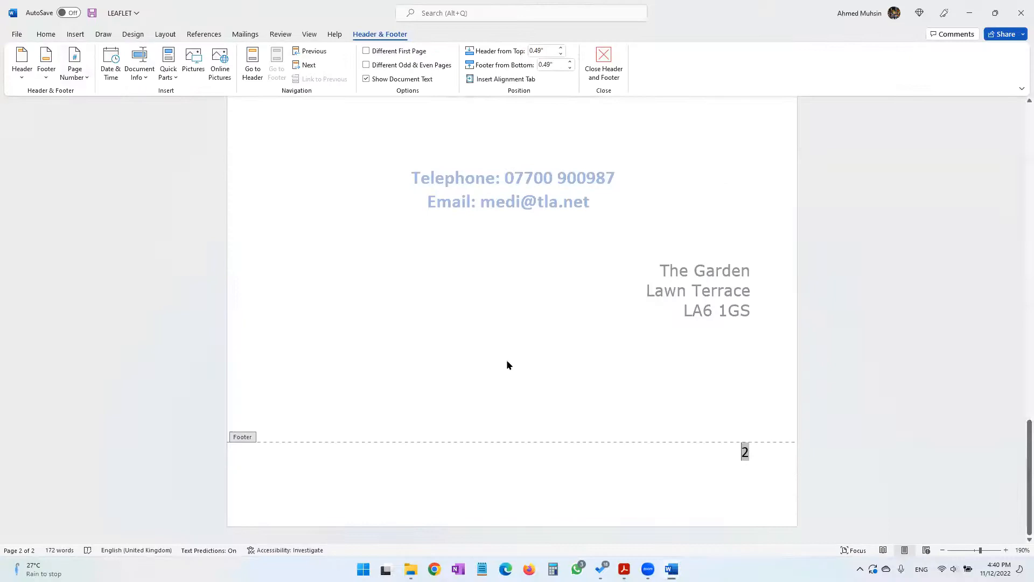
double_click(507, 365)
click(93, 14)
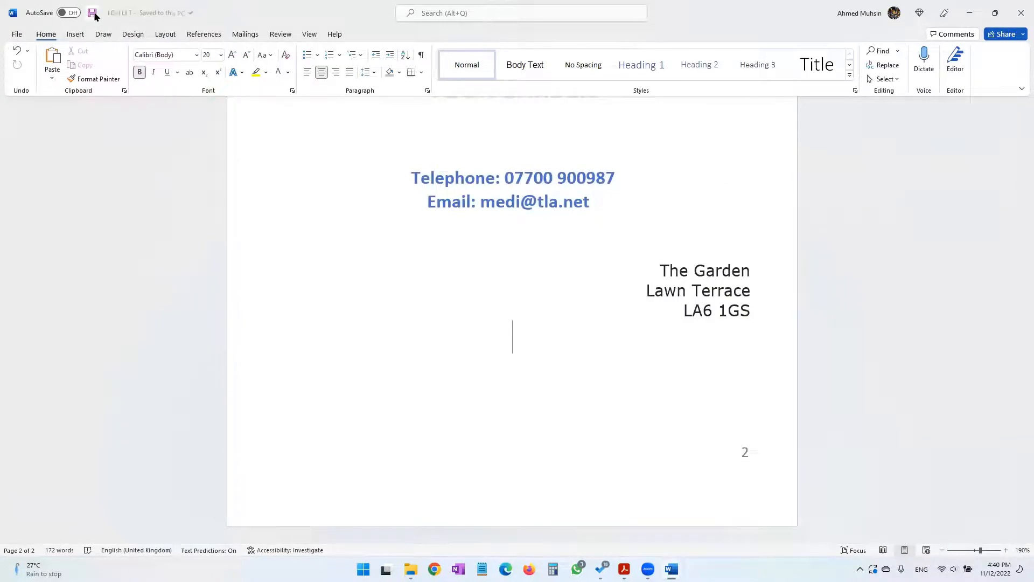
key(ctrl+p)
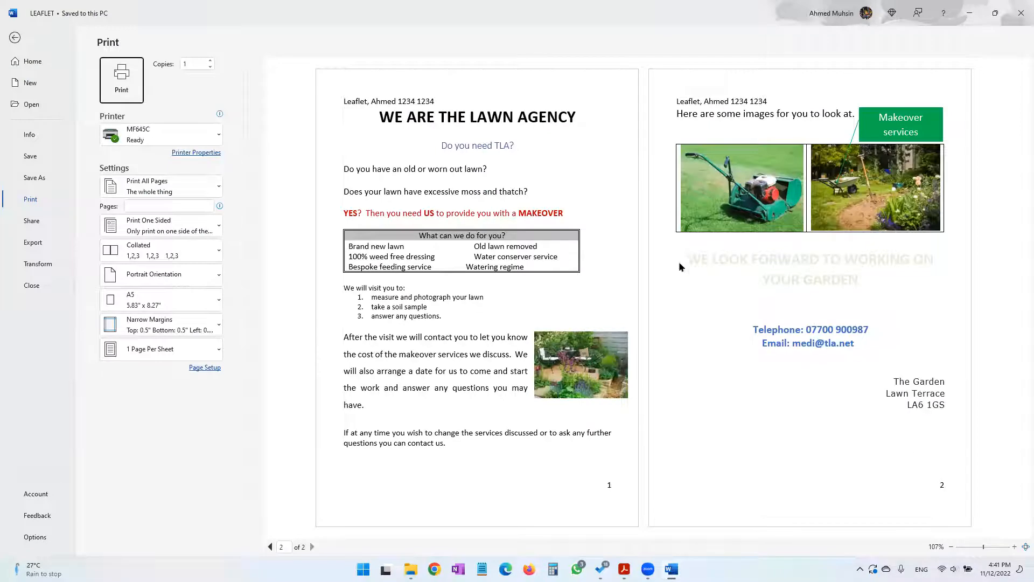
click(14, 38)
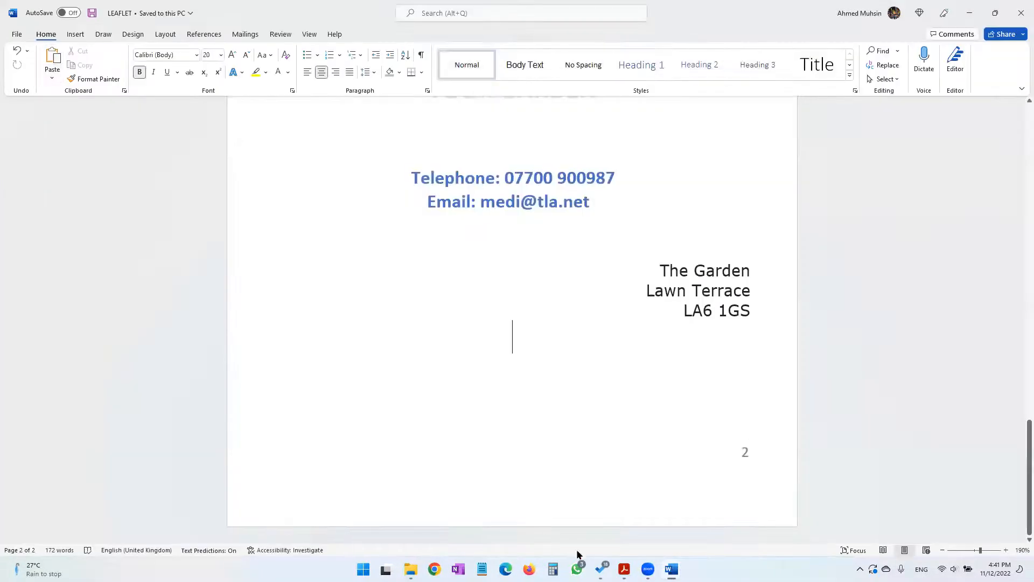
Check the Task B4b instructions in the practical paper PDF, and create and open a Word document named TASK B4b in the 2021 November folder
click(624, 568)
scroll(381, 375, down, 3)
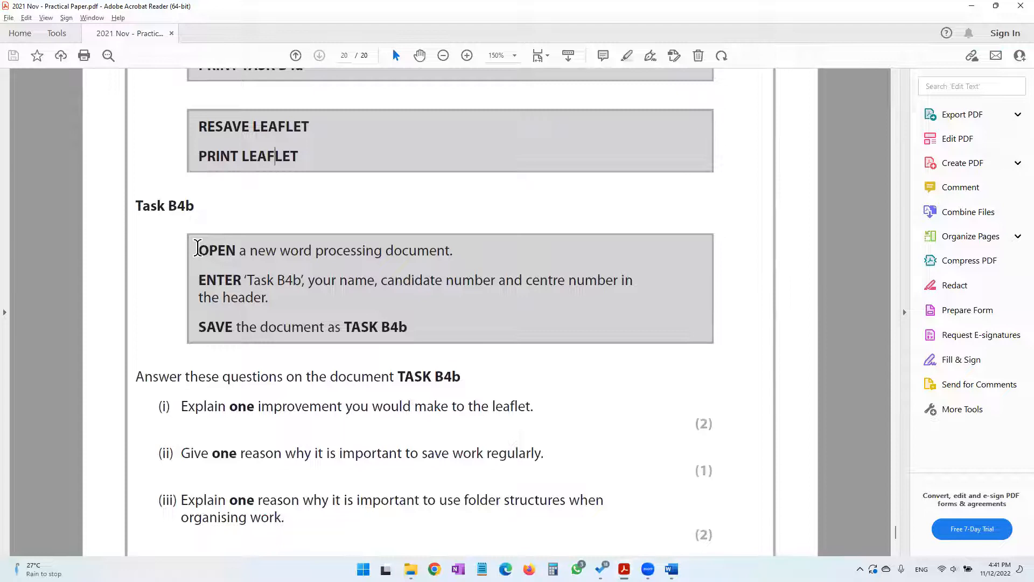
drag(246, 280, 635, 295)
drag(198, 326, 418, 334)
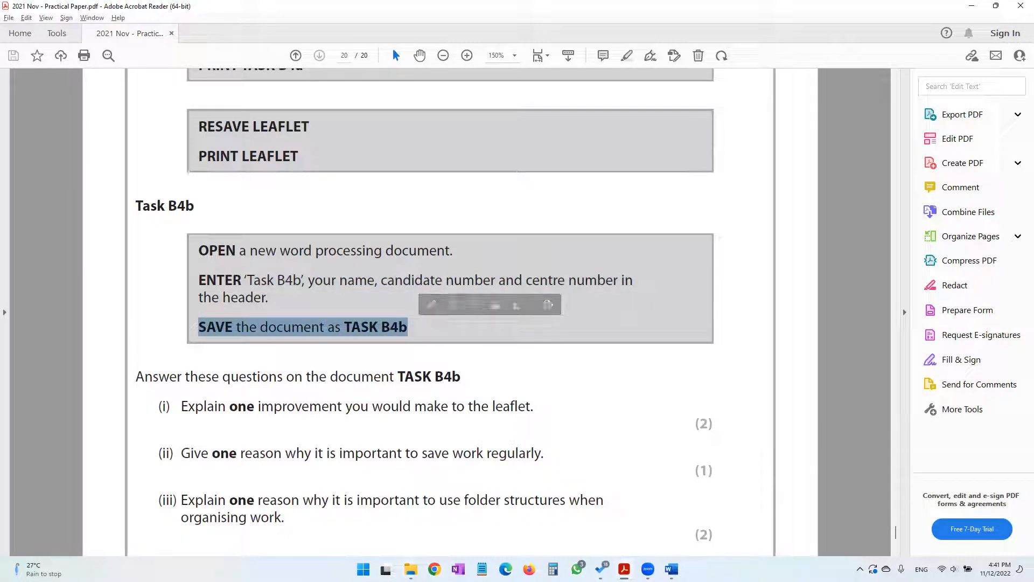
mouse_move(410, 568)
click(386, 520)
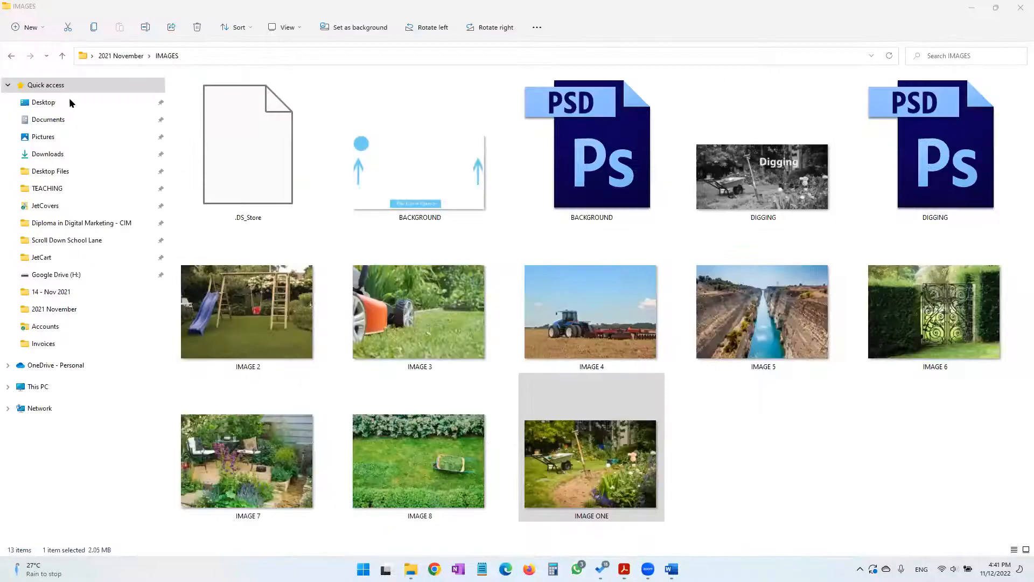
click(62, 56)
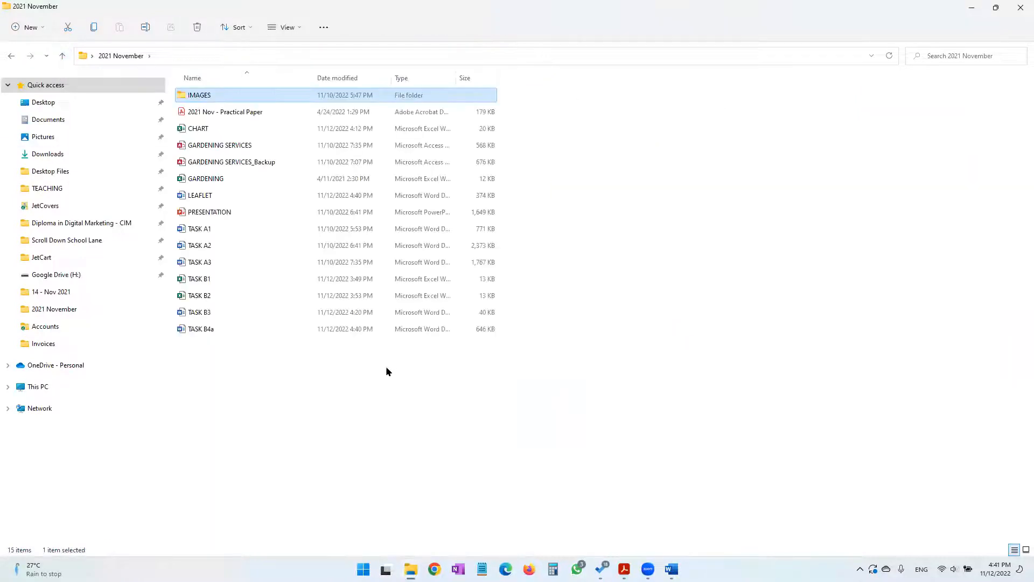
right_click(386, 369)
mouse_move(425, 456)
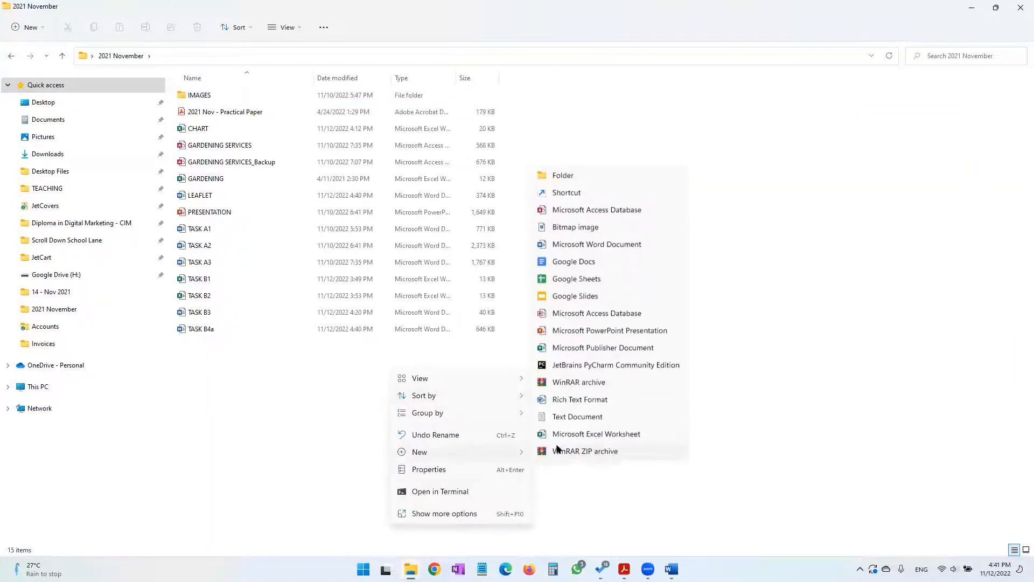
click(580, 241)
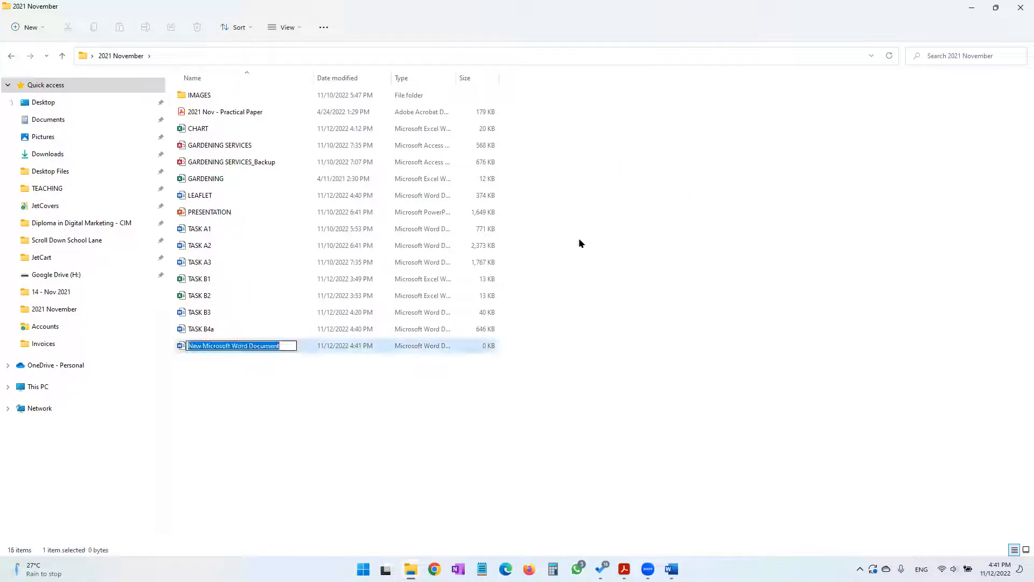
text(TASK B4b)
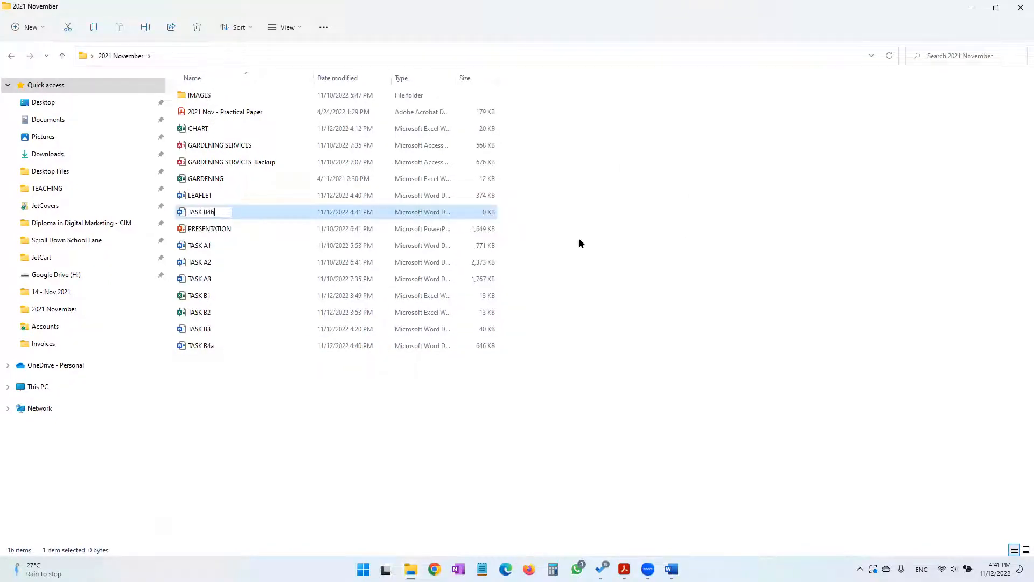
key(Return)
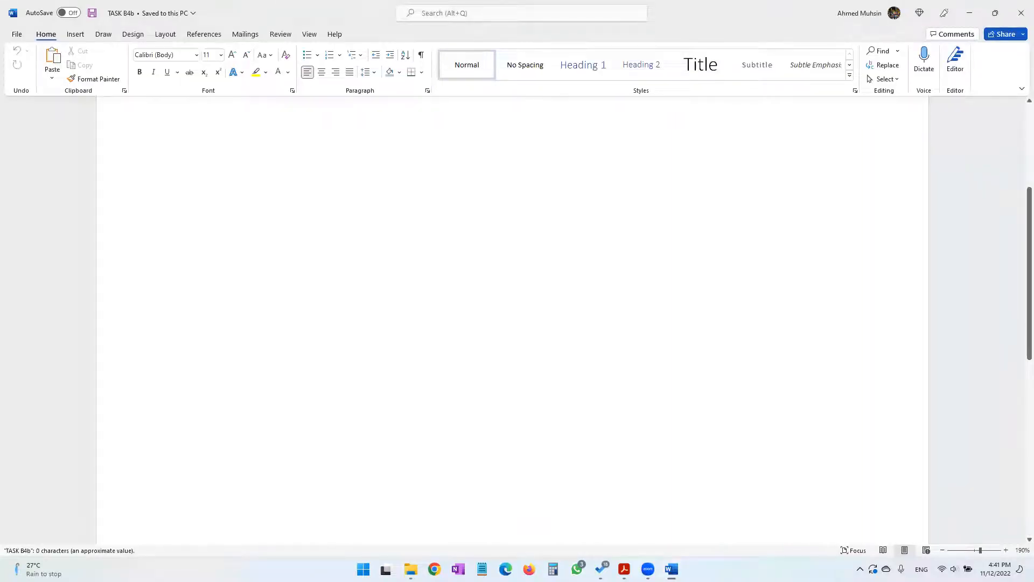
Enter "Task B4b", the candidate's name, candidate number and centre number in the TASK B4b header, and exit the header
double_click(410, 137)
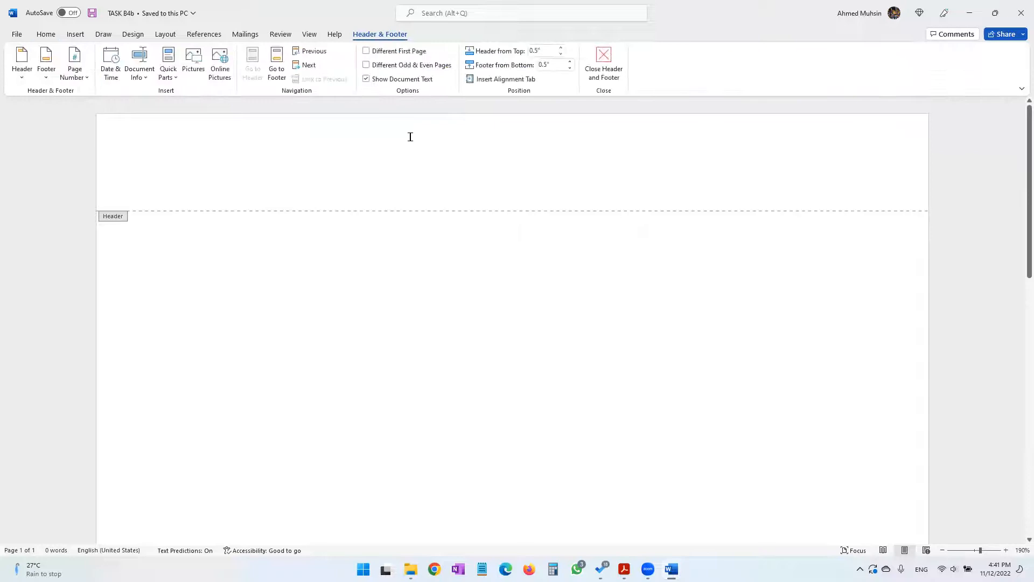
text(Task B4b Ahmed 1234 1234)
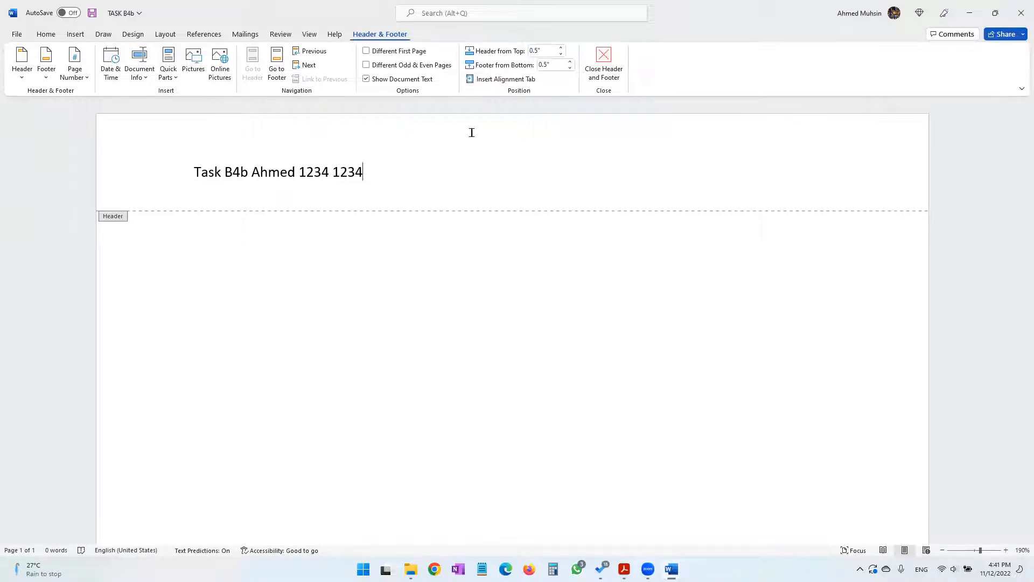
click(596, 81)
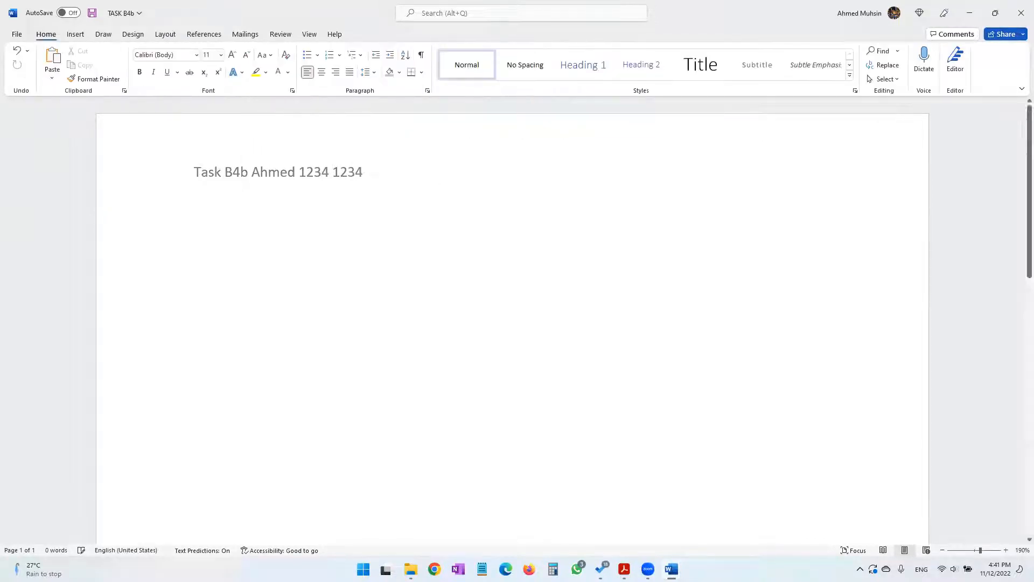
Read Task B4b question (i) in the practical paper PDF and examine both pages of LEAFLET side by side for a possible improvement
click(962, 15)
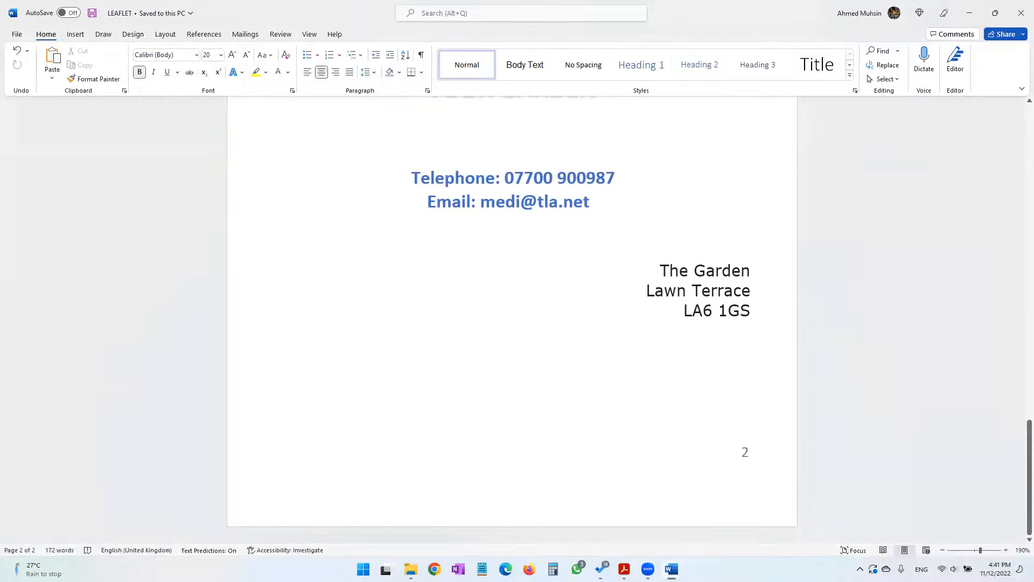
click(624, 569)
scroll(326, 296, down, 2)
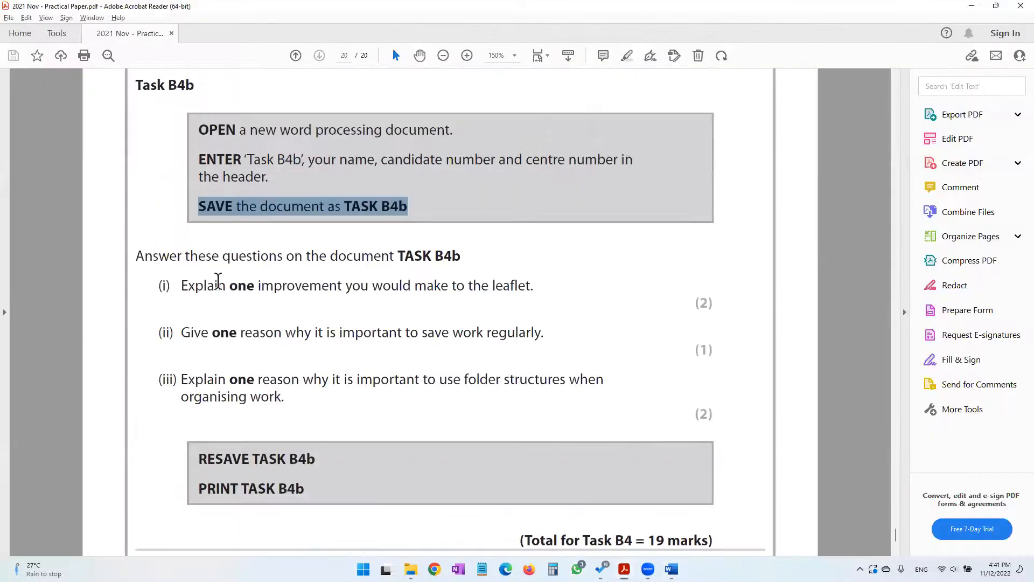
drag(168, 261, 466, 258)
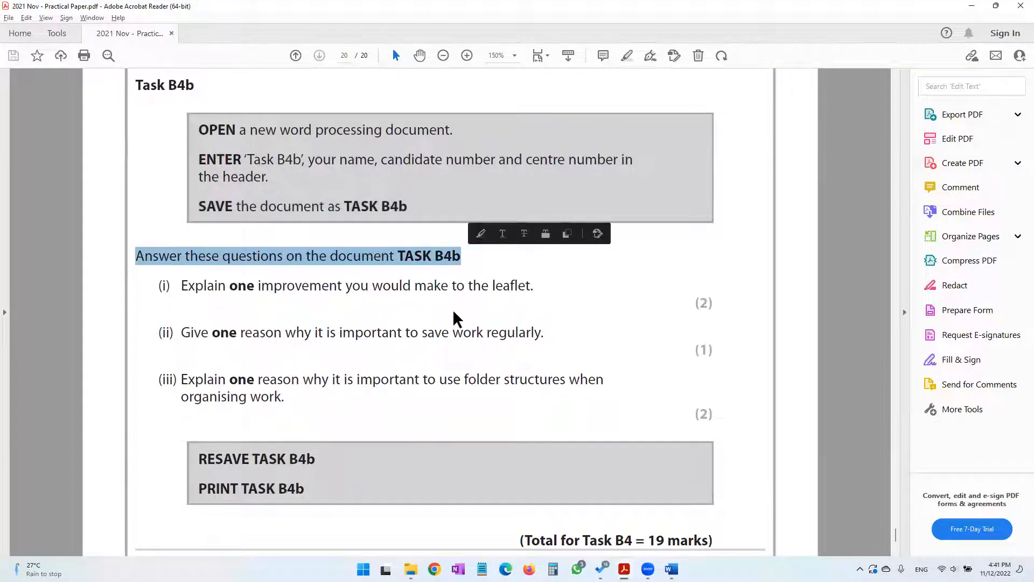
drag(226, 284, 525, 291)
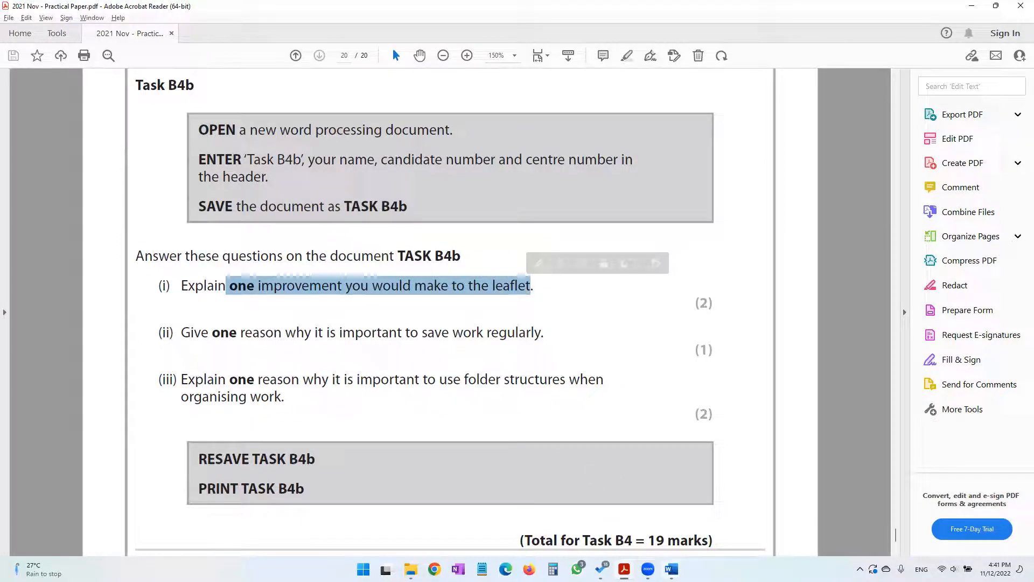
mouse_move(672, 568)
click(562, 504)
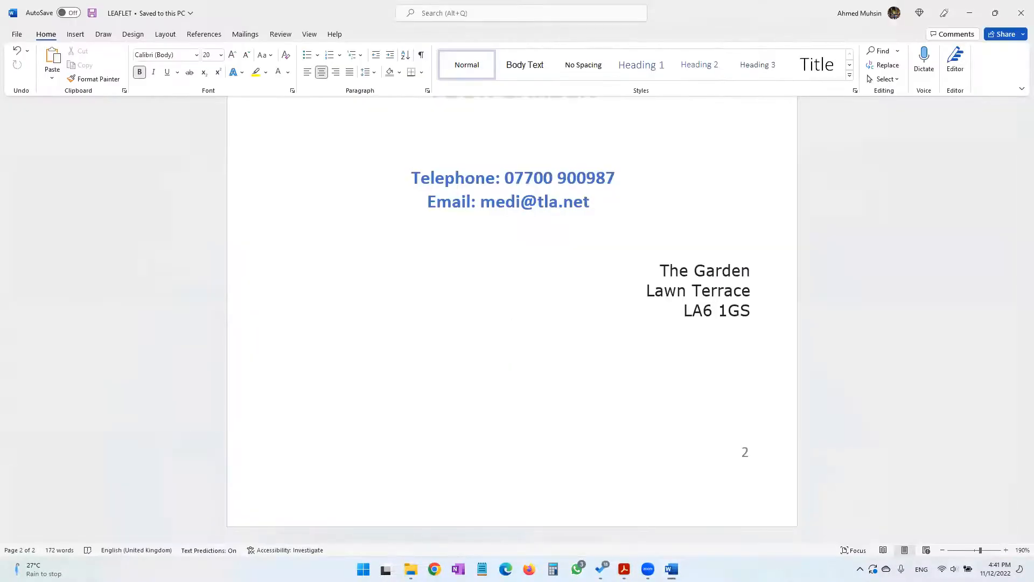
click(942, 550)
click(942, 550)
click(942, 550)
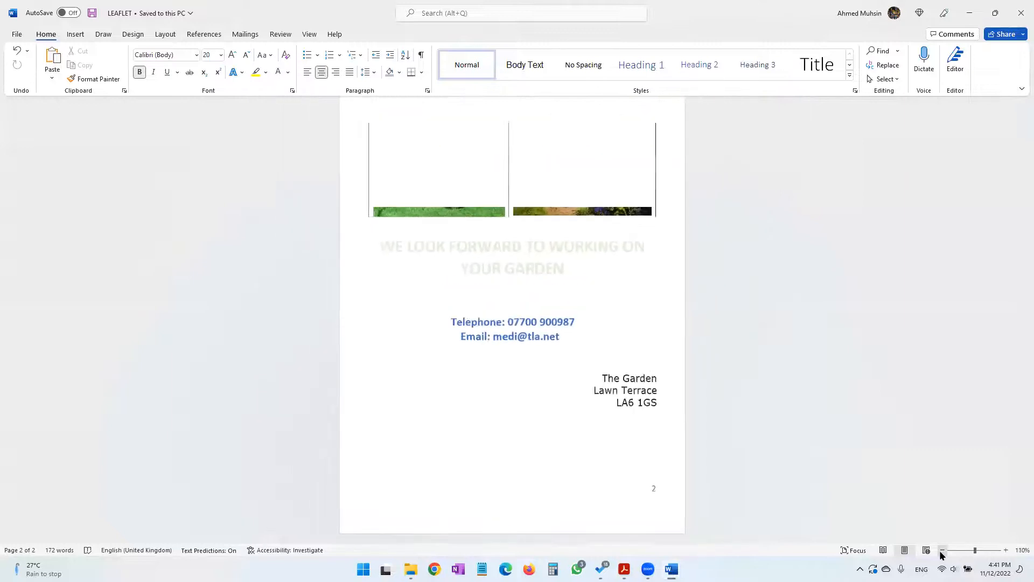
click(942, 550)
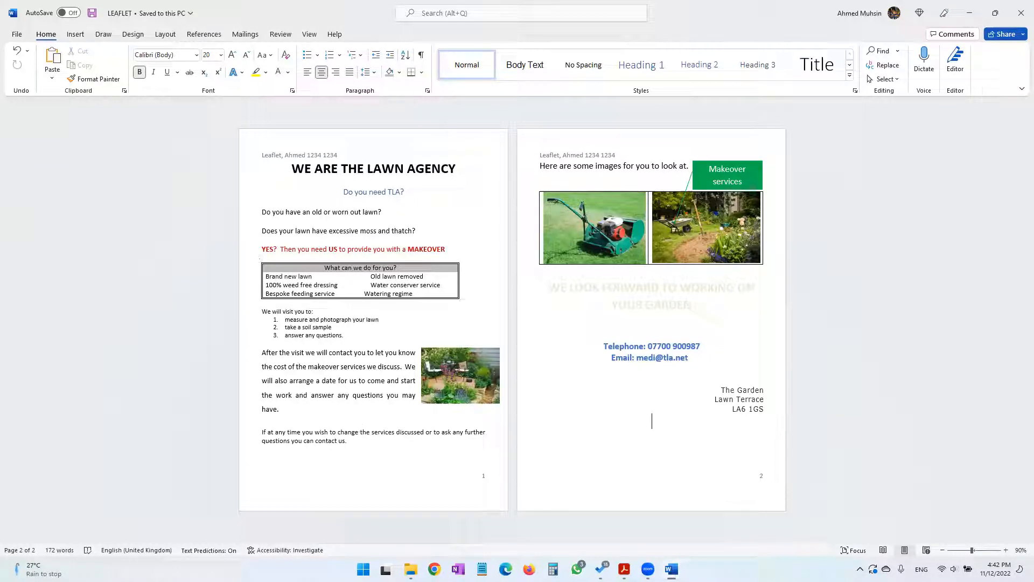
In TASK B4b, enter answer i): "I would recommend inserting a border for the leaflet, so as to make it look more attractive and better arranged."
mouse_move(625, 568)
mouse_move(671, 569)
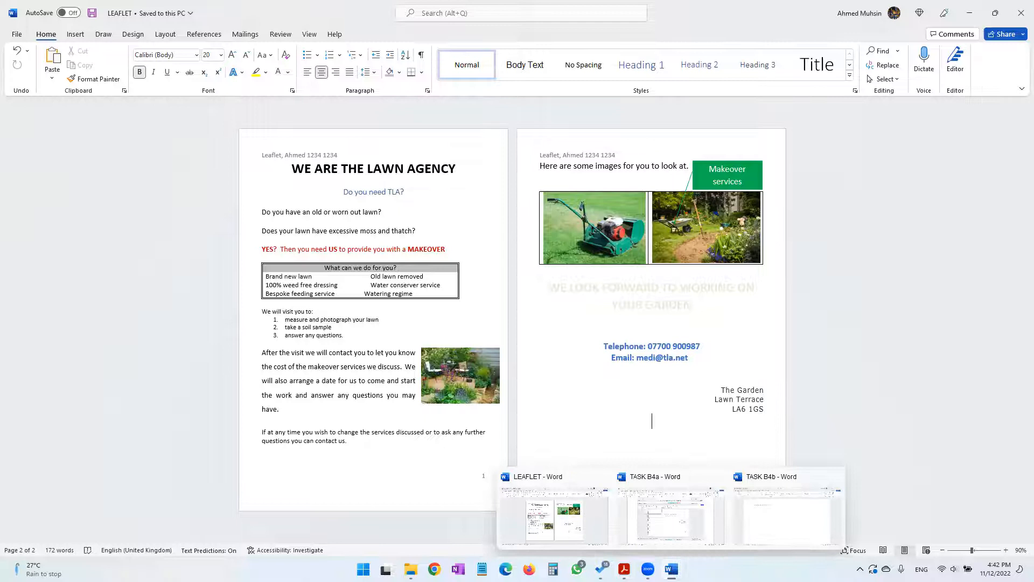
click(745, 513)
text(i))
key(Tab)
text(I wo)
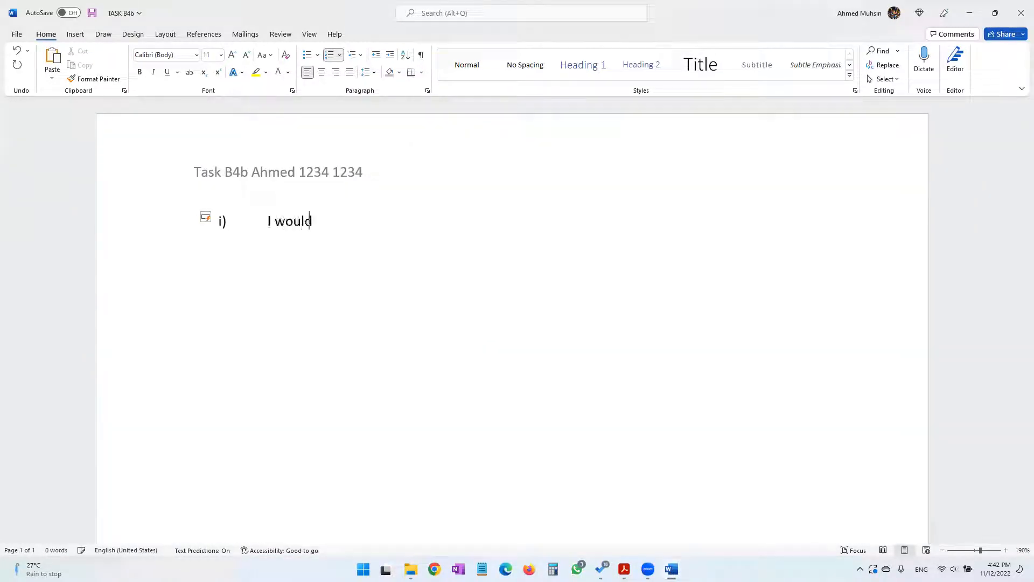
text(uld recommend inserting a)
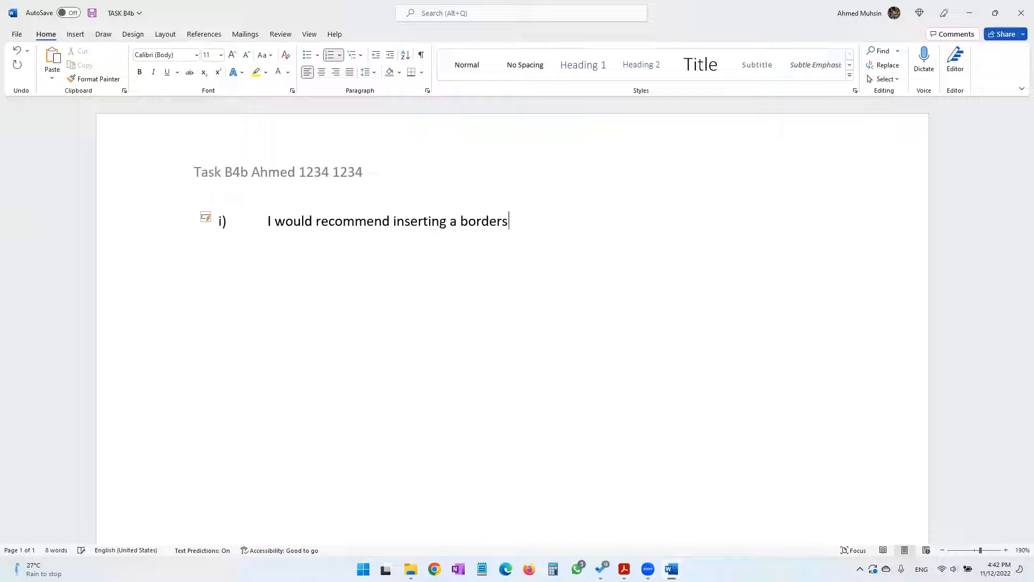
text( border for the leaflet,)
text( so as to ma)
text(ke it look mor)
text(e attractive)
text( and better a)
text(rranged.)
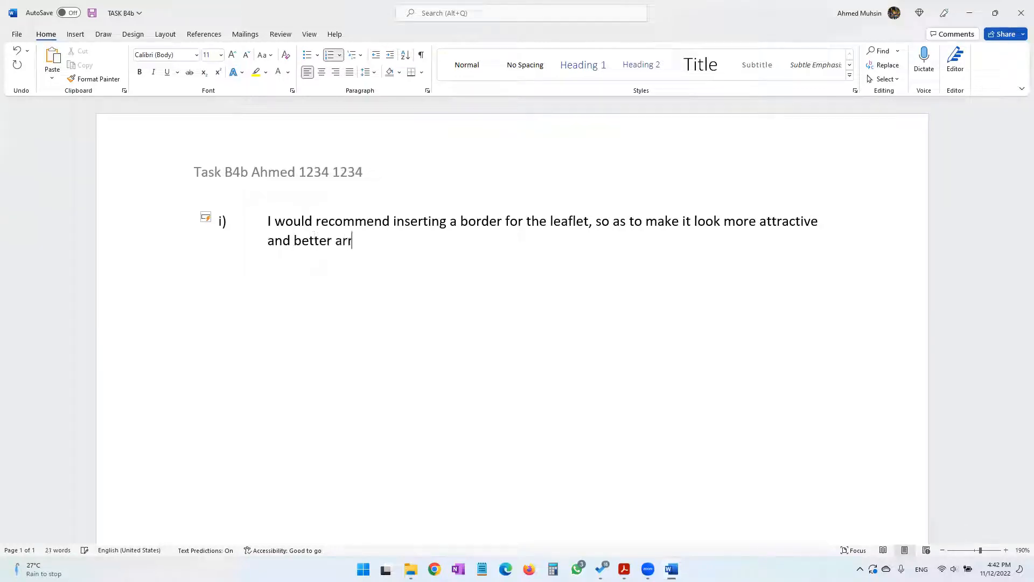
key(Return)
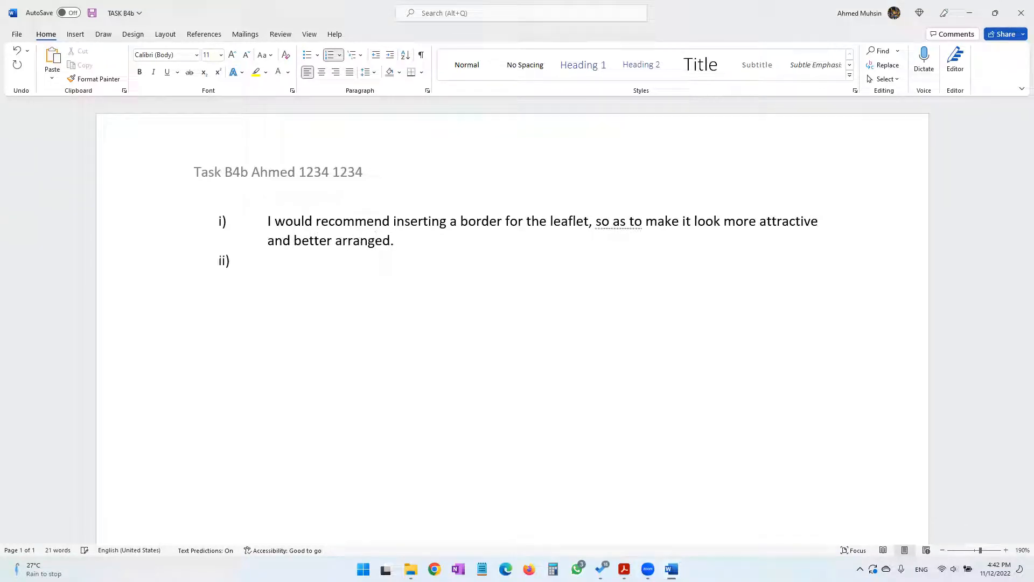
Read question (ii) about saving work regularly in the practical paper PDF and return to the TASK B4b document
key(alt+Tab)
drag(266, 332, 554, 335)
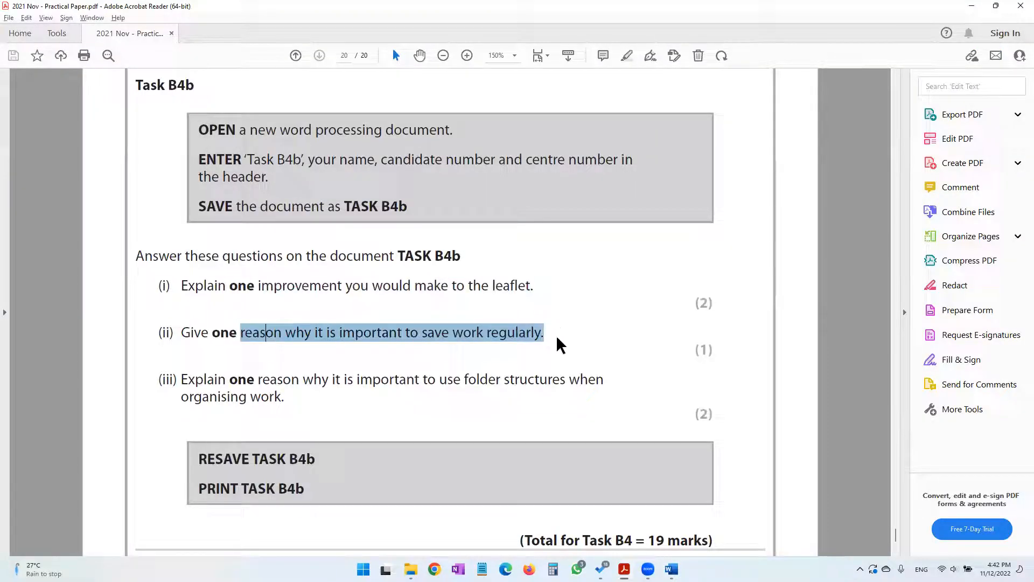
click(973, 8)
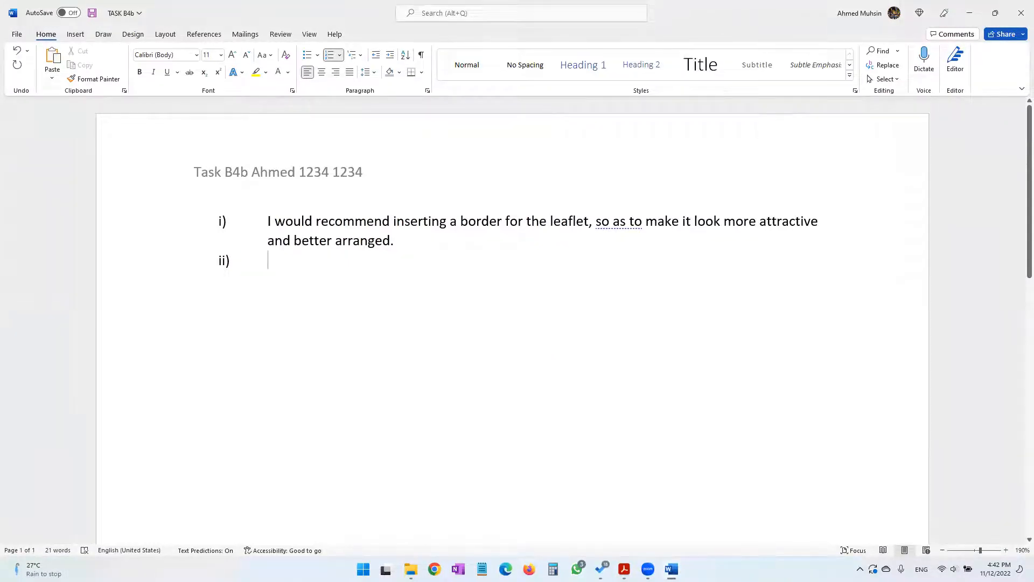
Begin answer ii) with "It is important to regularly save work, so that nothing is lost"
text(I)
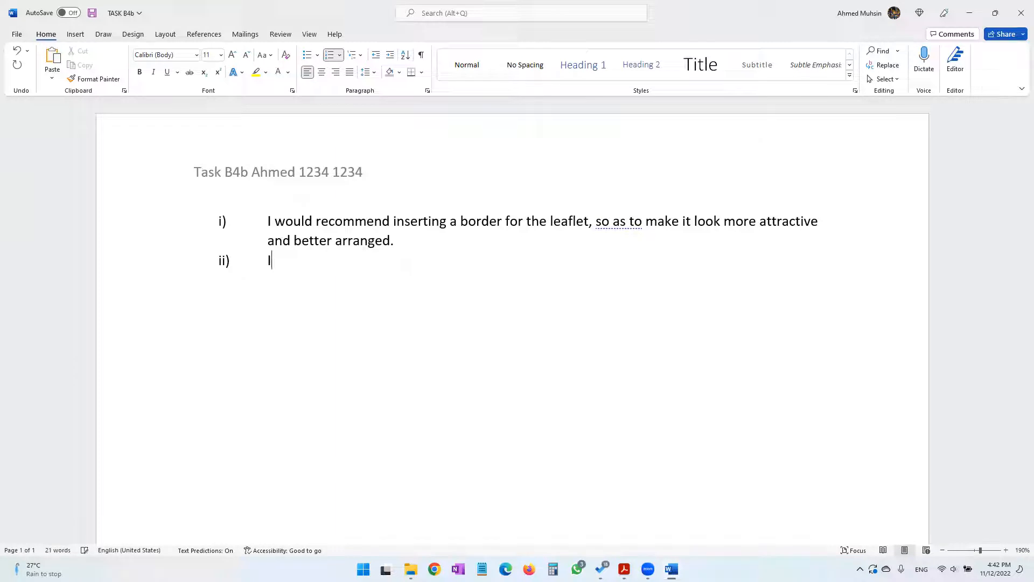
text(t is important to regularl)
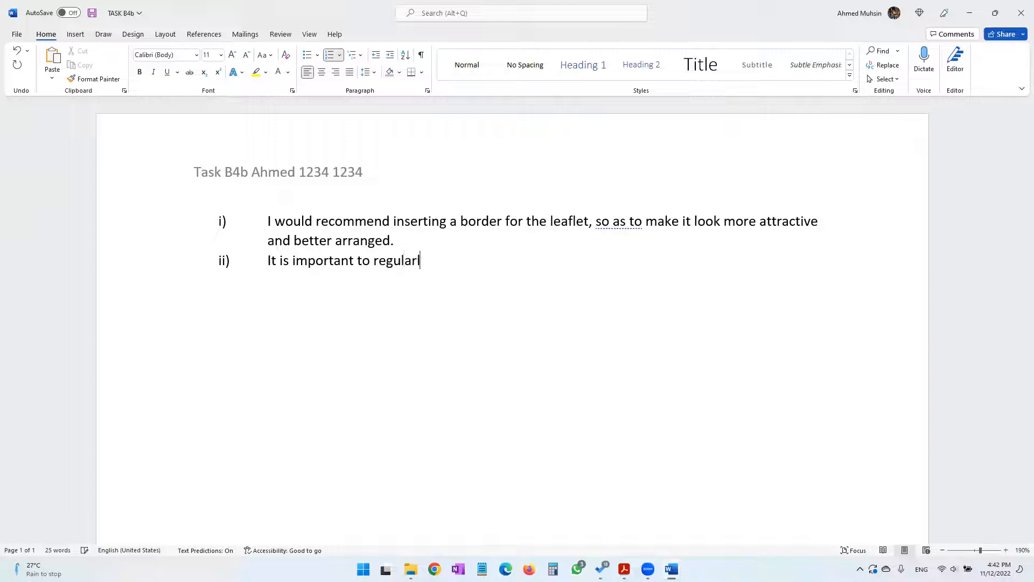
text(y svae)
key(BackSpace)
key(BackSpace)
key(BackSpace)
text(ave work, so)
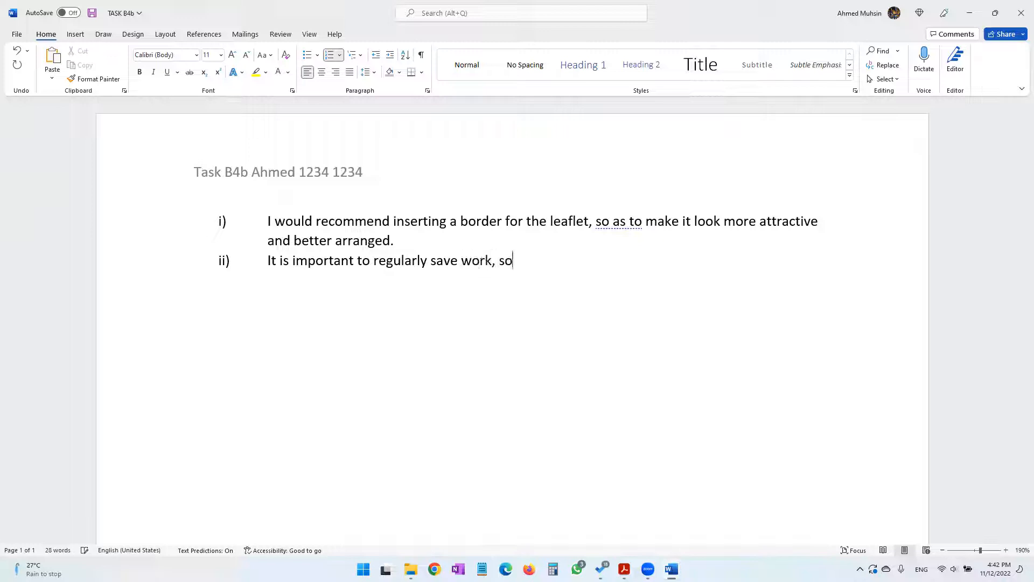
text( that nothing )
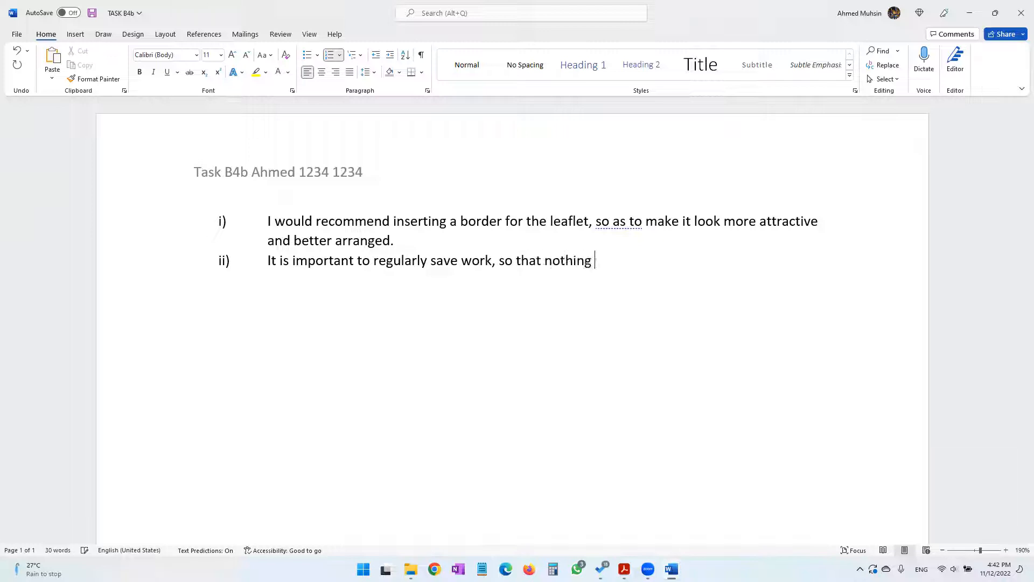
text(is lost inc)
Complete answer ii) with "in case there is a sudden power failure or if the file suddenly stops responding." and start item iii)
key(BackSpace)
text(case t)
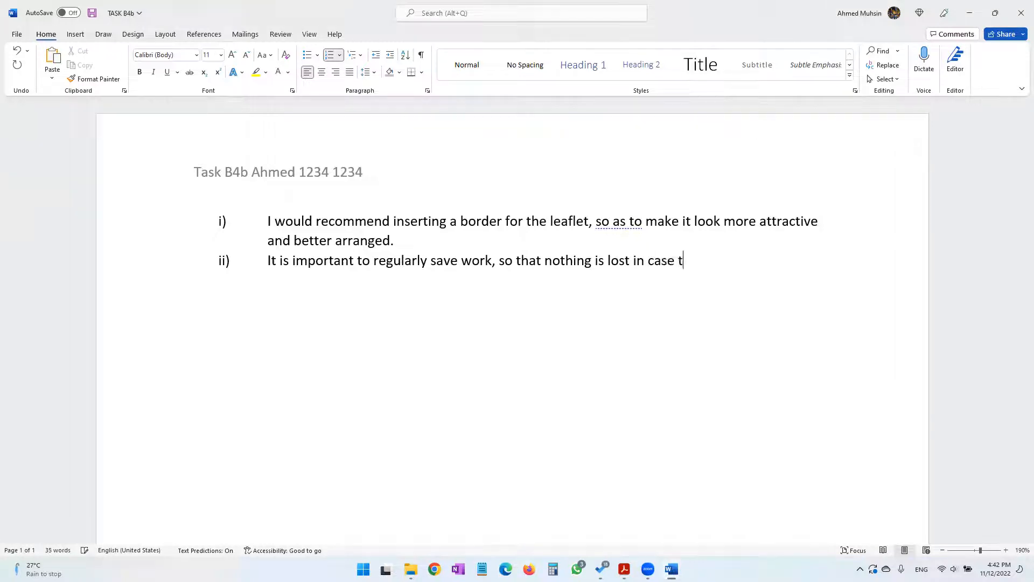
text(heir is a du)
key(BackSpace)
key(BackSpace)
text(sudden p)
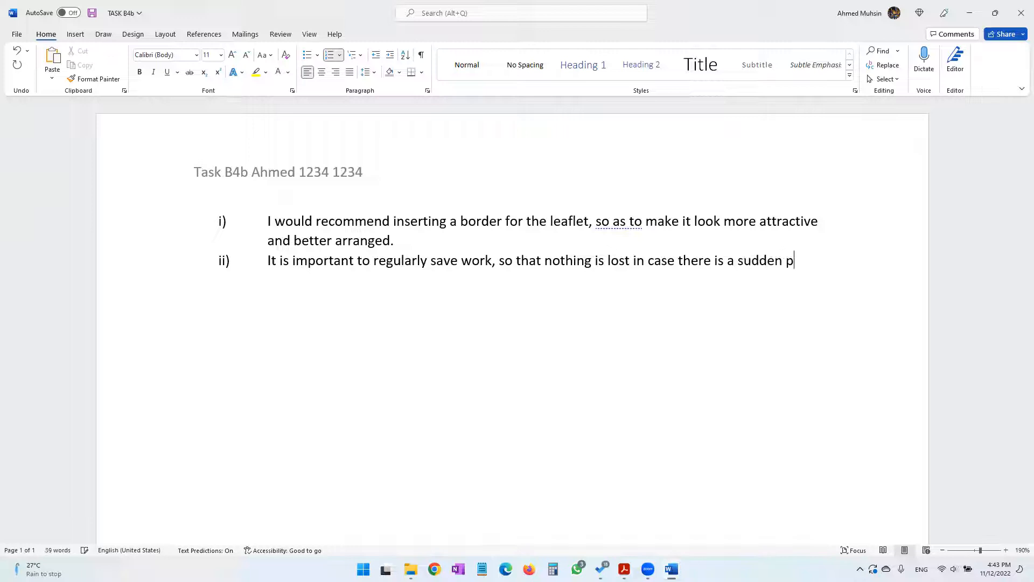
text(ower failure or )
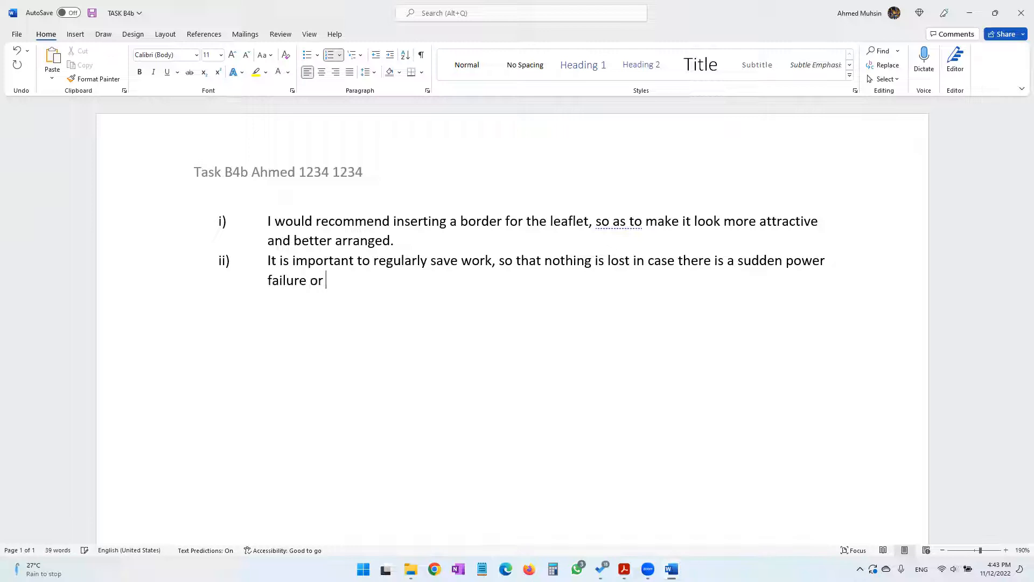
text(if the file sudden)
key(BackSpace)
text(ddenly stop)
key(BackSpace)
text(ps responding.)
key(Return)
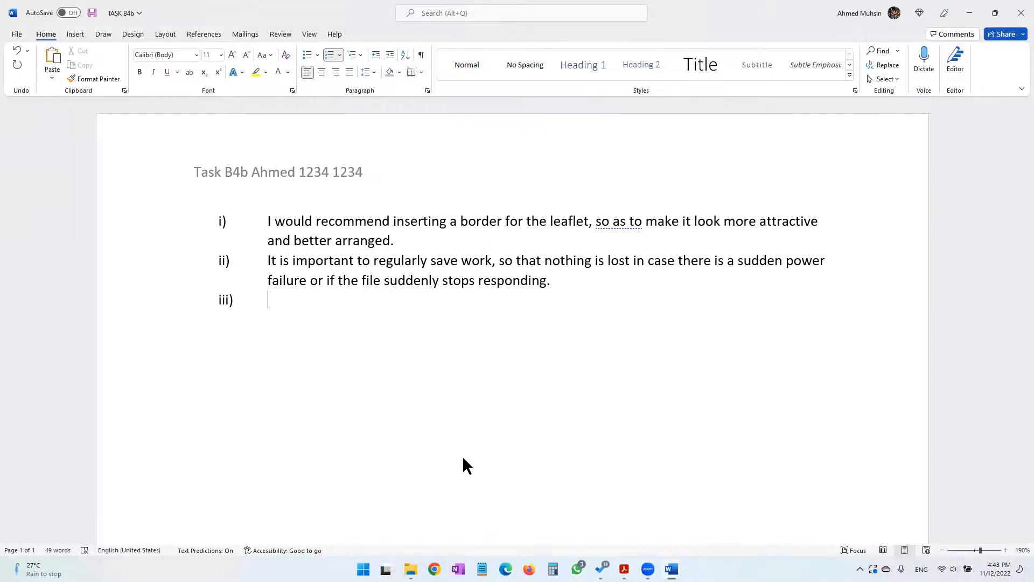
Read question (iii) about using folder structures in the practical paper PDF and return to the TASK B4b document
key(alt+Tab)
drag(182, 379, 598, 380)
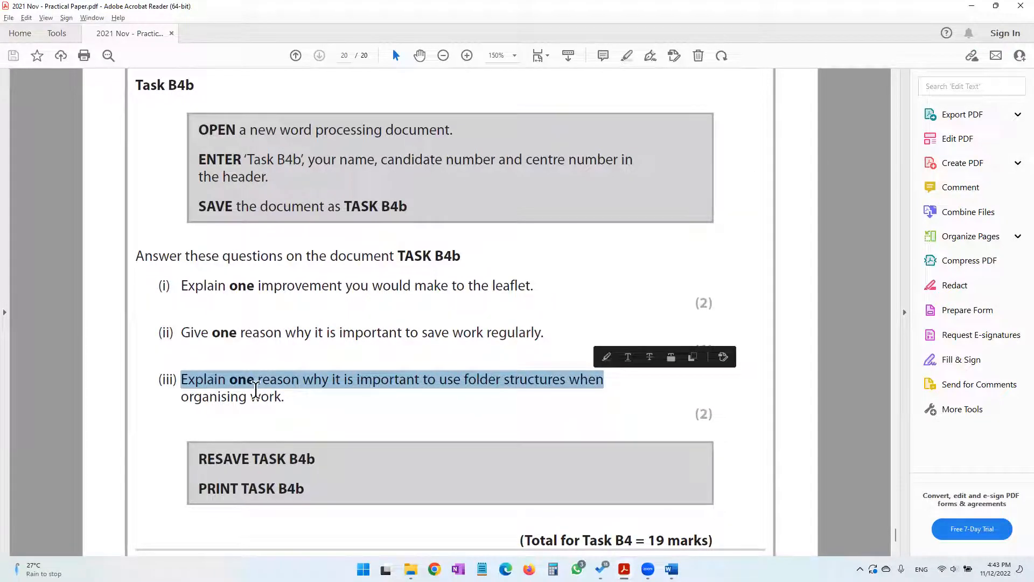
click(256, 387)
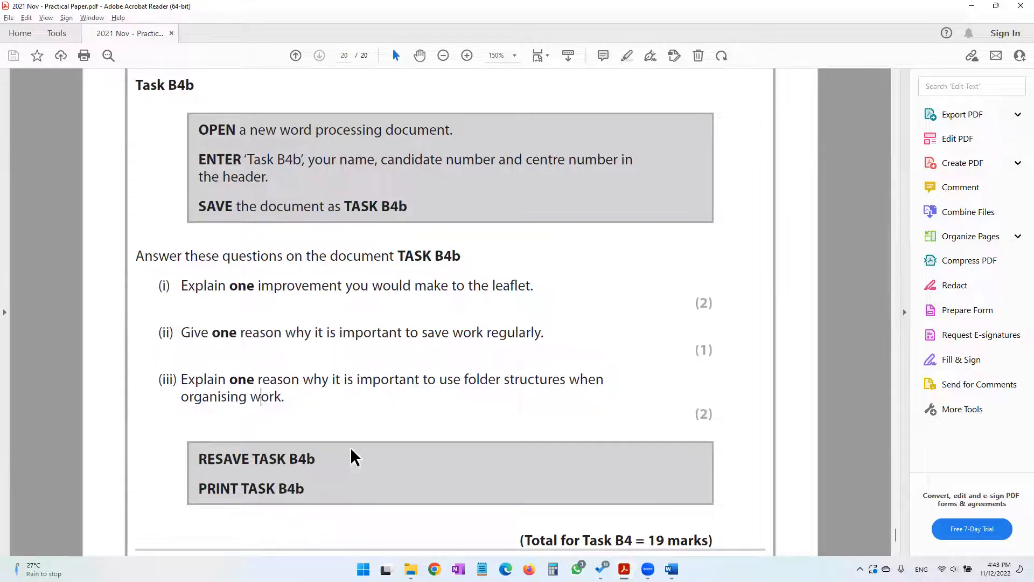
click(672, 569)
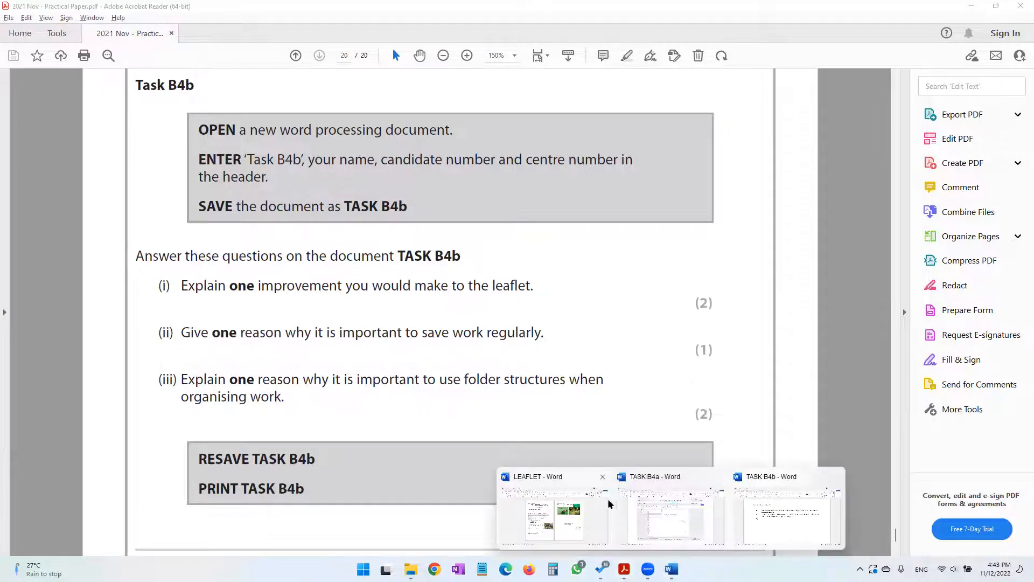
click(765, 516)
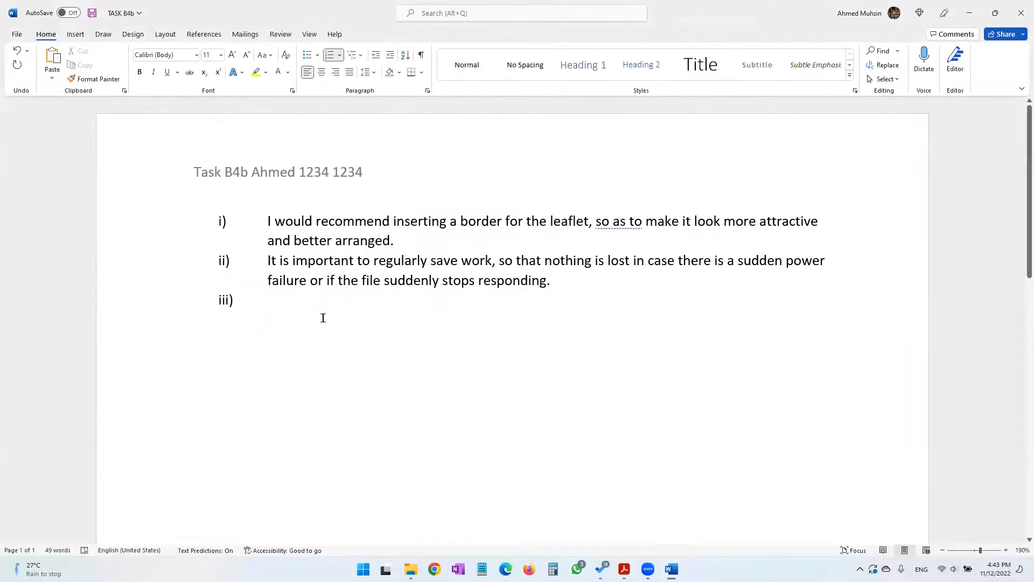
Begin answer iii) with "It is important to organize files by folders, so that it would be easy for the user to locate their files,"
text(It is important to irganize)
key(BackSpace)
key(BackSpace)
key(BackSpace)
key(BackSpace)
key(BackSpace)
key(BackSpace)
key(BackSpace)
key(BackSpace)
key(BackSpace)
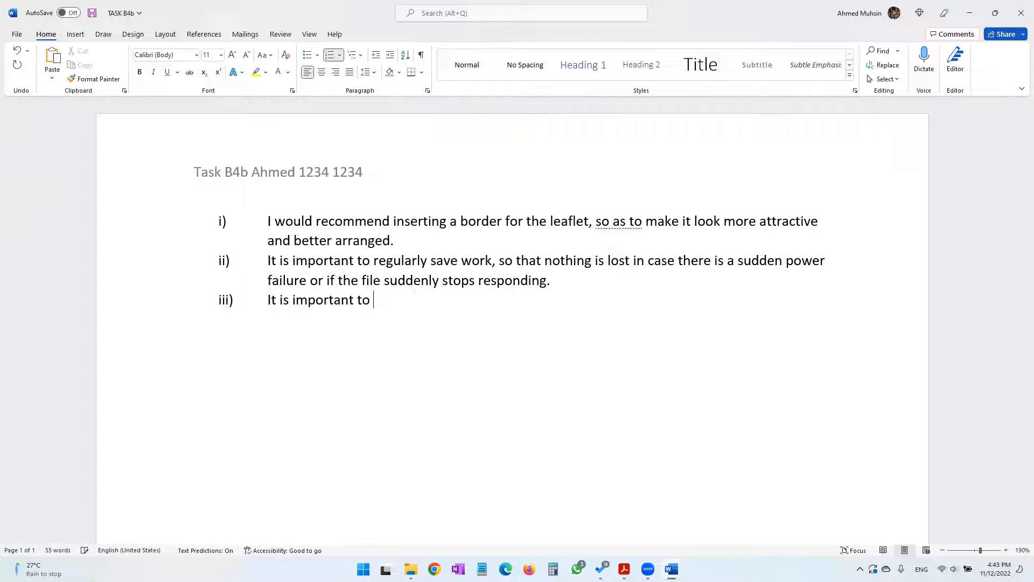
text(organize files by fold)
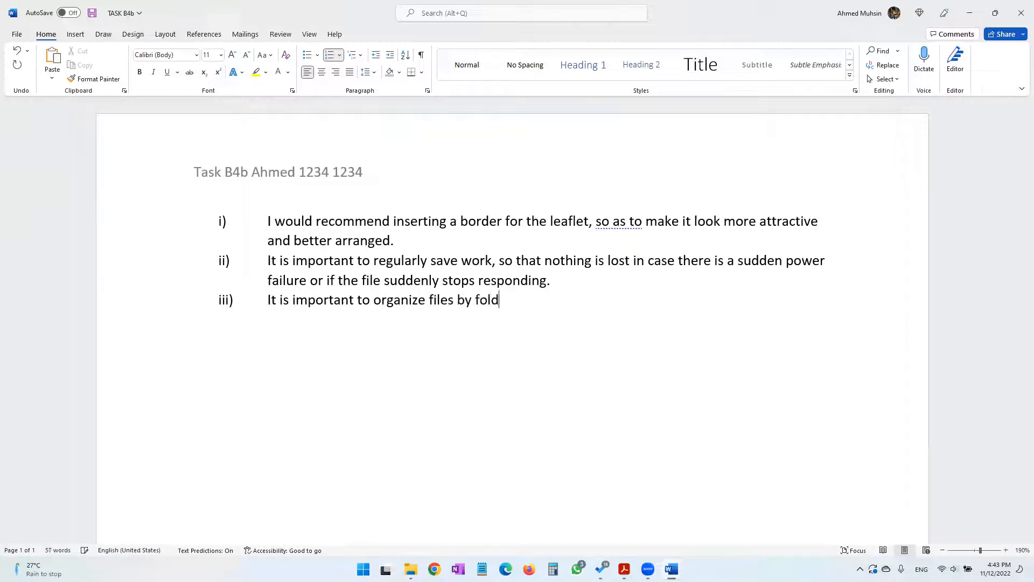
text(ers, so that it would be eas)
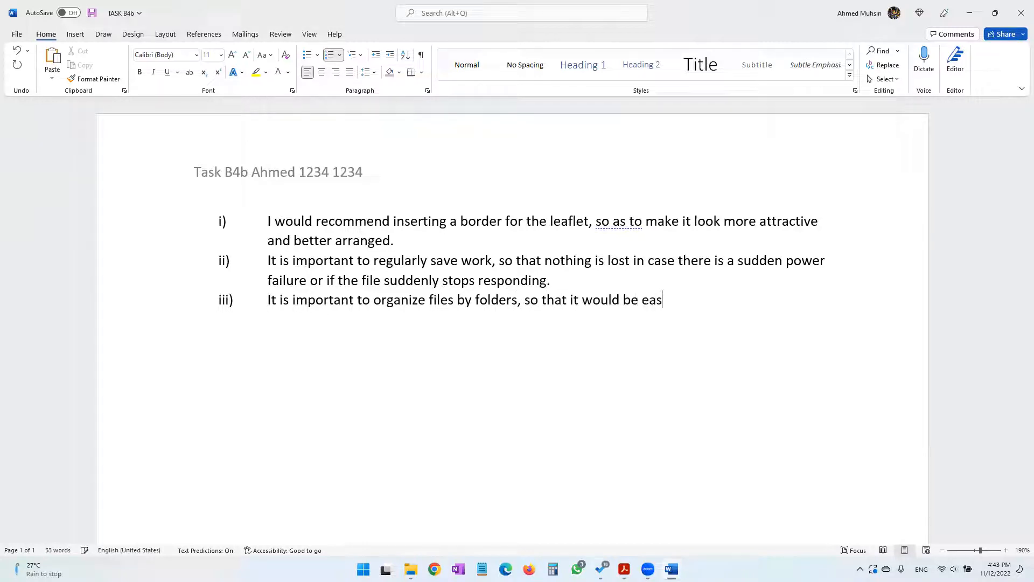
text(y for the user to locate the)
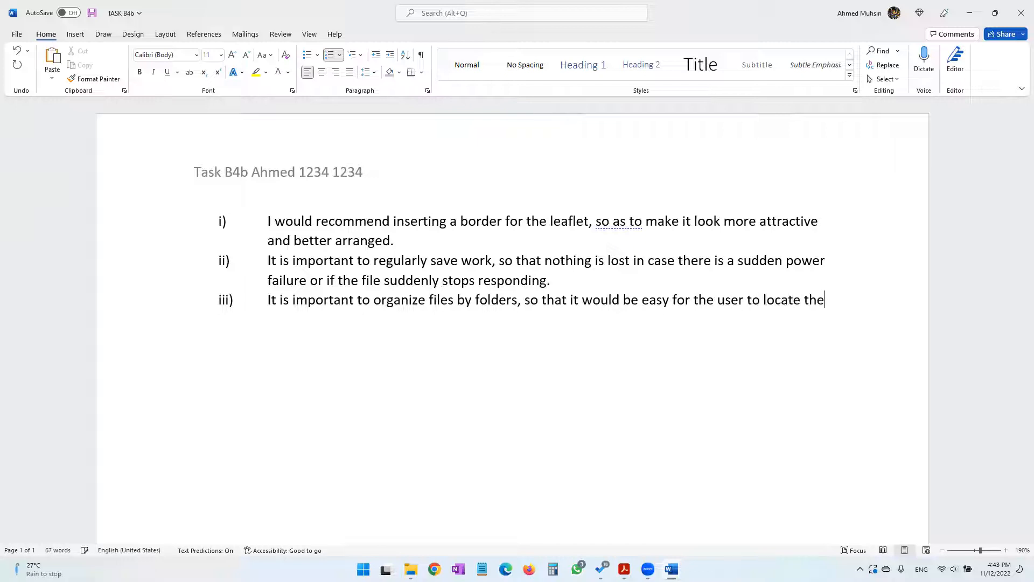
text(ir files)
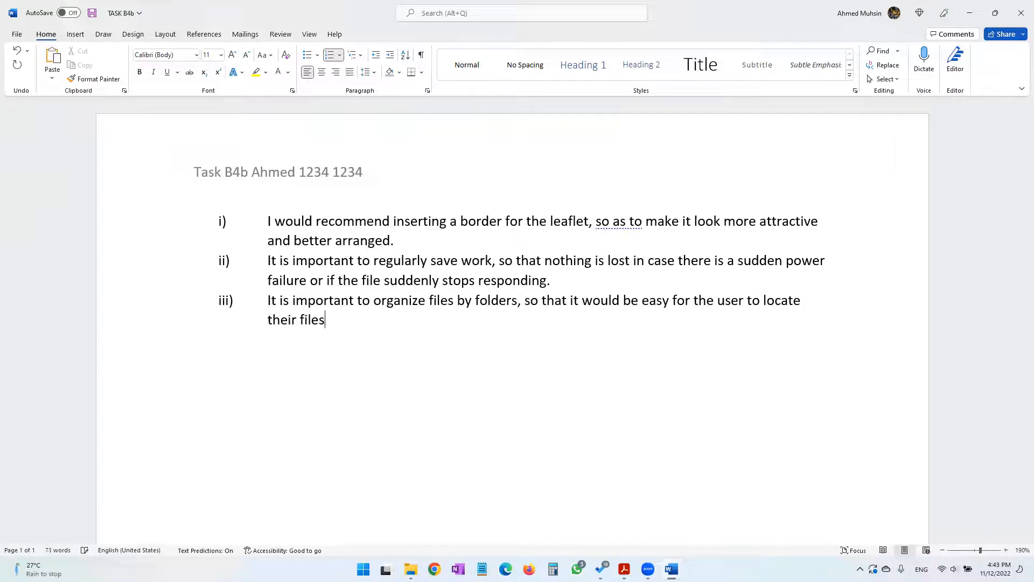
text(, as the files would or)
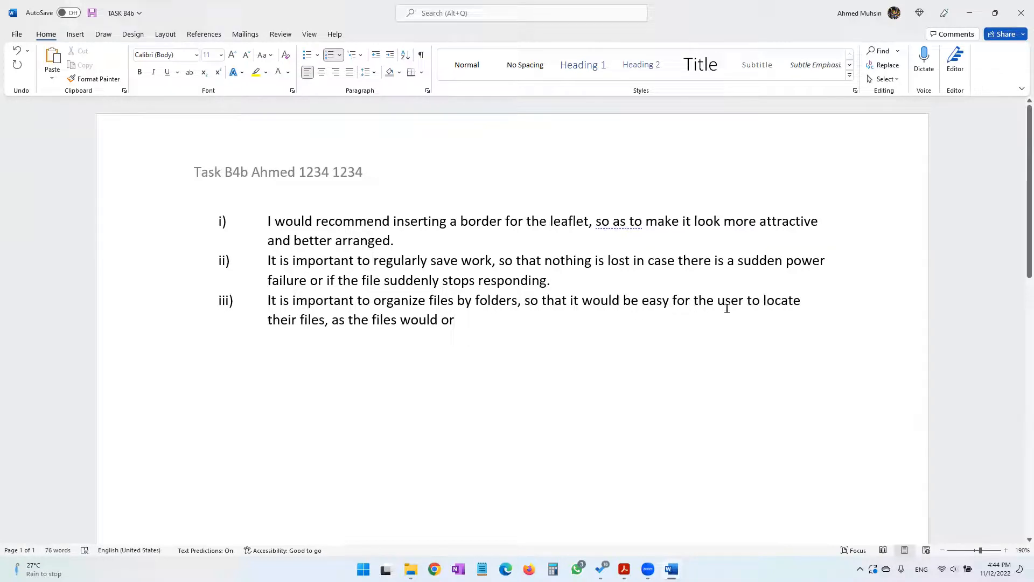
Replace the wording after "their files," in answer iii) with "otherwise users will have to go through a large number of files in one location"
shift+click(335, 320)
key(BackSpace)
key(BackSpace)
text(otherwi)
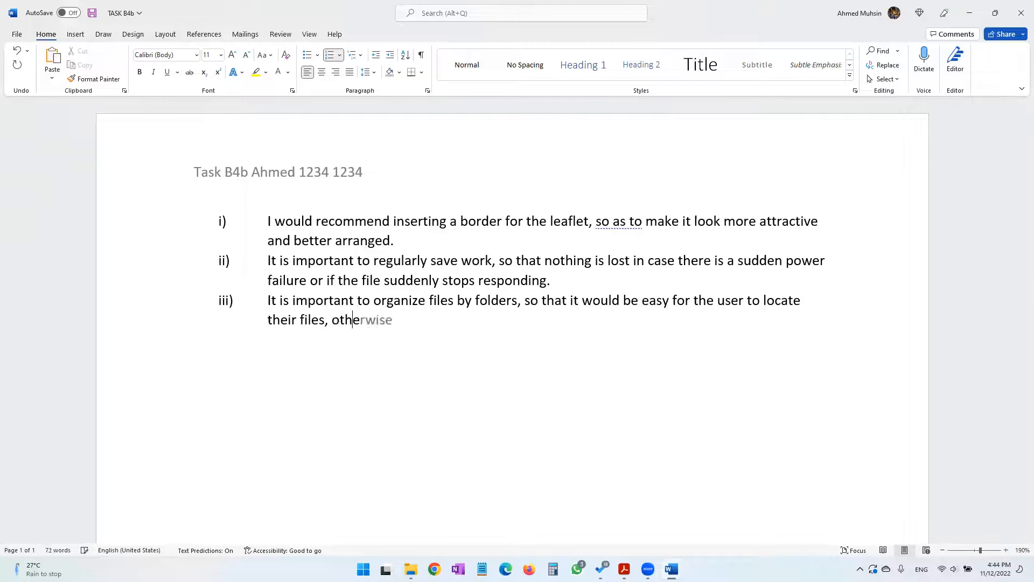
text(se users wi)
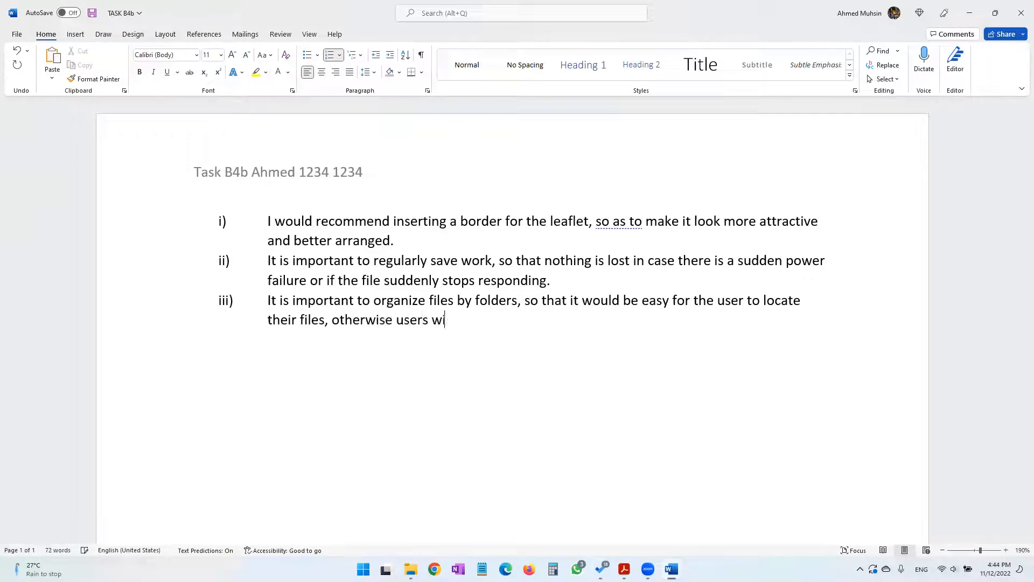
text(ll have to go through a large num)
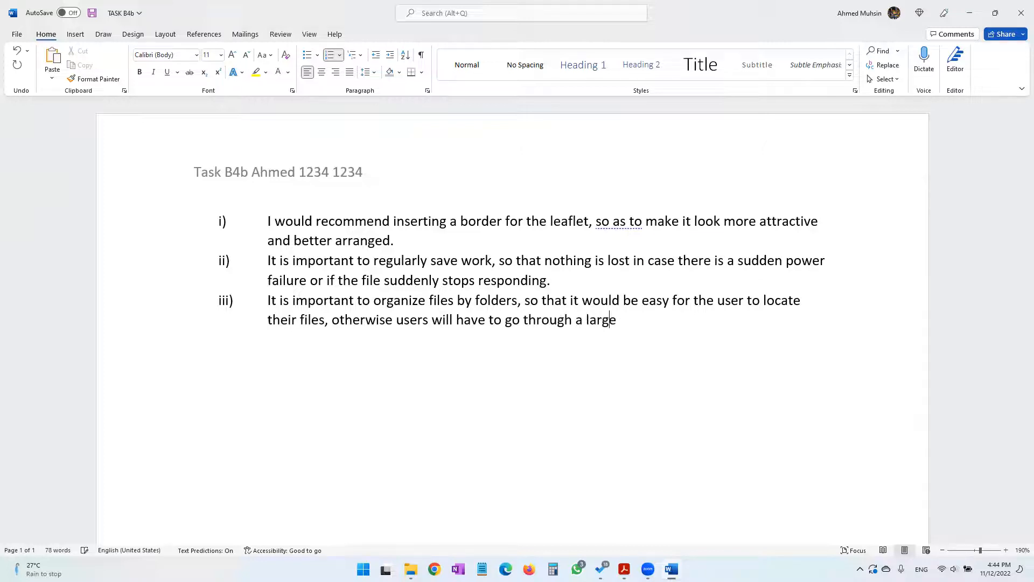
text(ber of files in one )
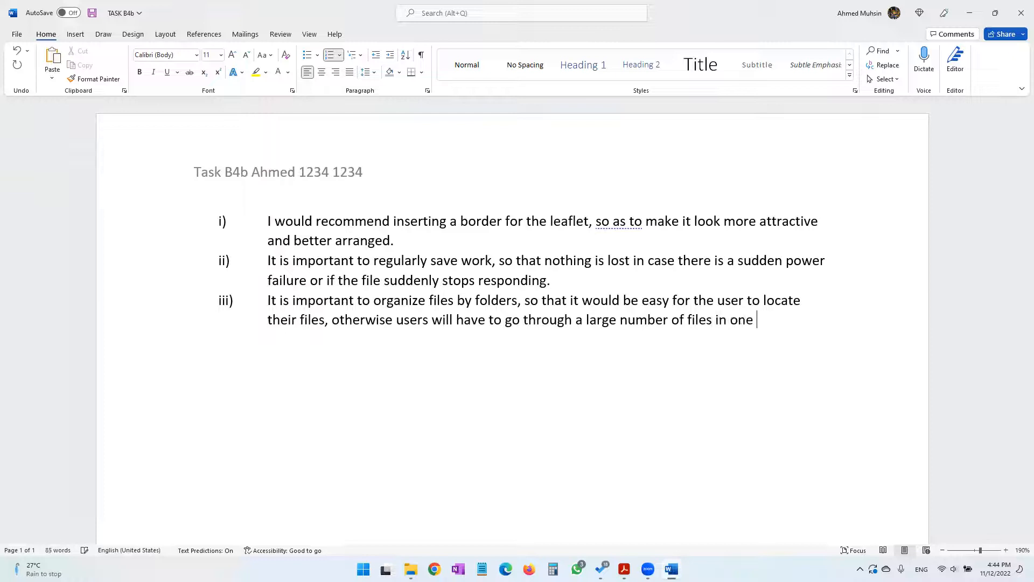
text(location)
text(, which )
text(could be)
text( difficult )
text(and )
text(ta)
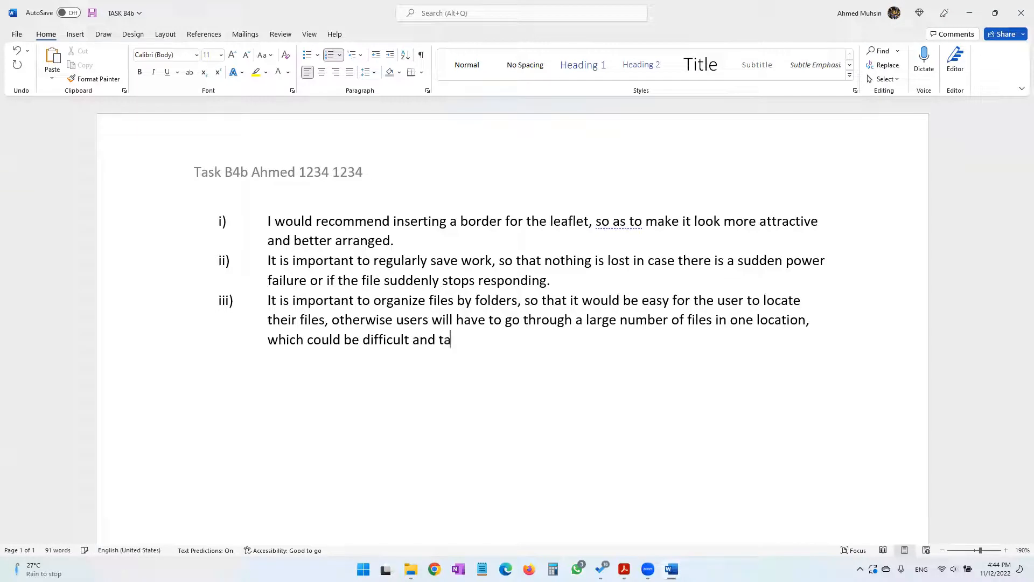
text(ke a lot of time.)
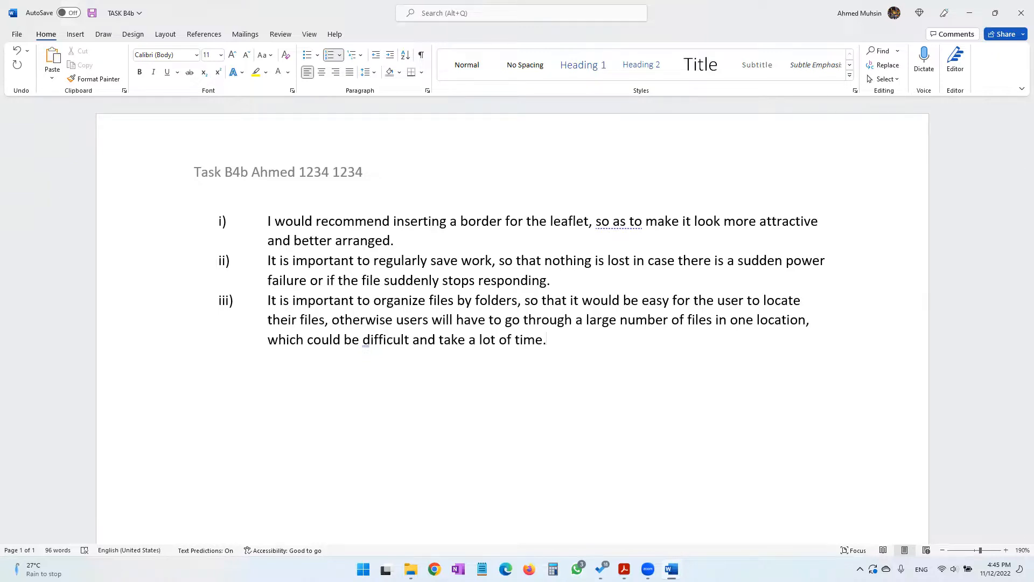
Review the end of the practical paper PDF, checking the Task B4b resave and print instructions, the mark totals and the preceding Task B4a instructions
click(619, 512)
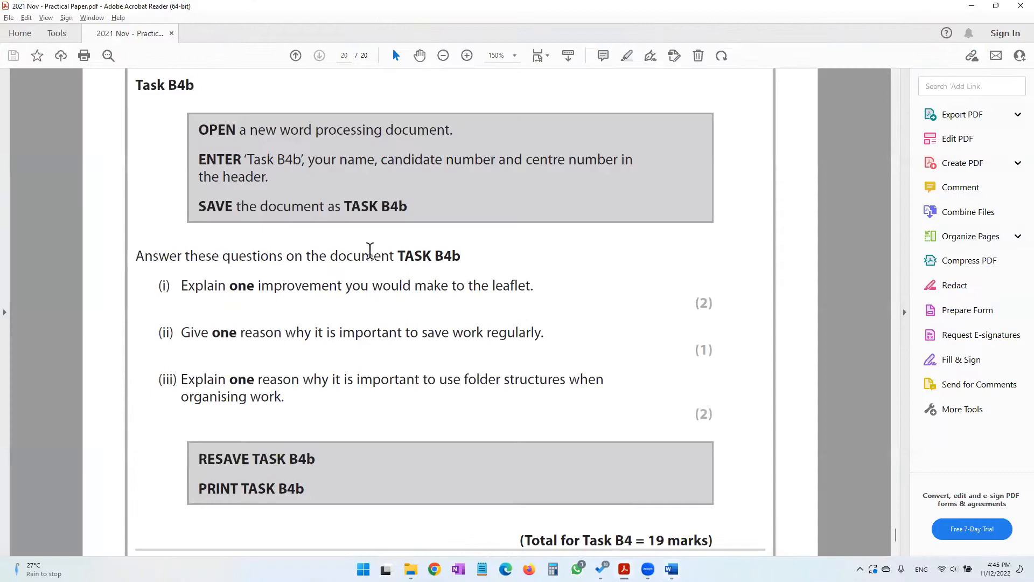
scroll(646, 425, down, 3)
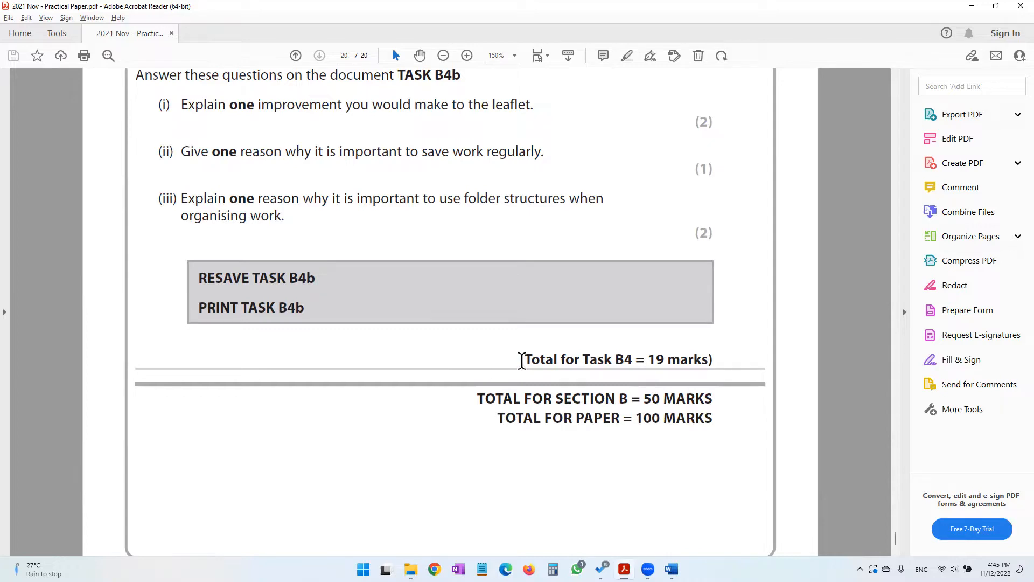
drag(520, 360, 731, 366)
click(652, 398)
scroll(604, 455, down, 2)
scroll(586, 458, up, 15)
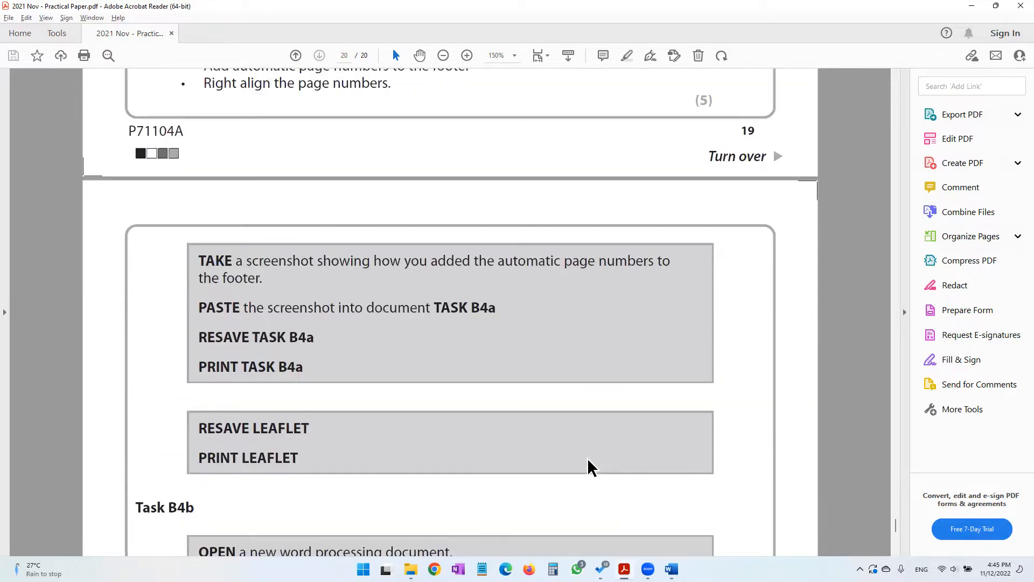
scroll(588, 462, up, 8)
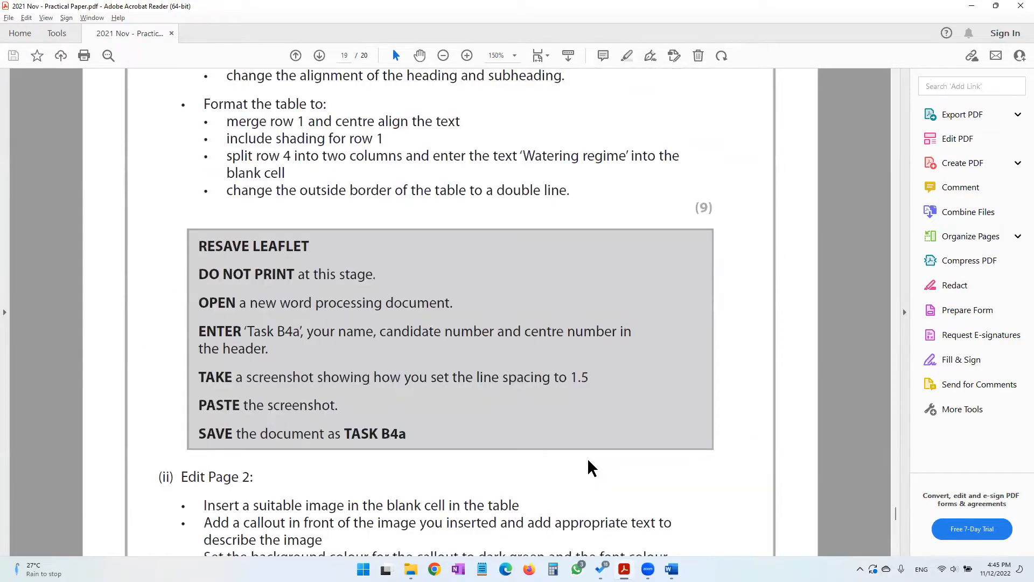